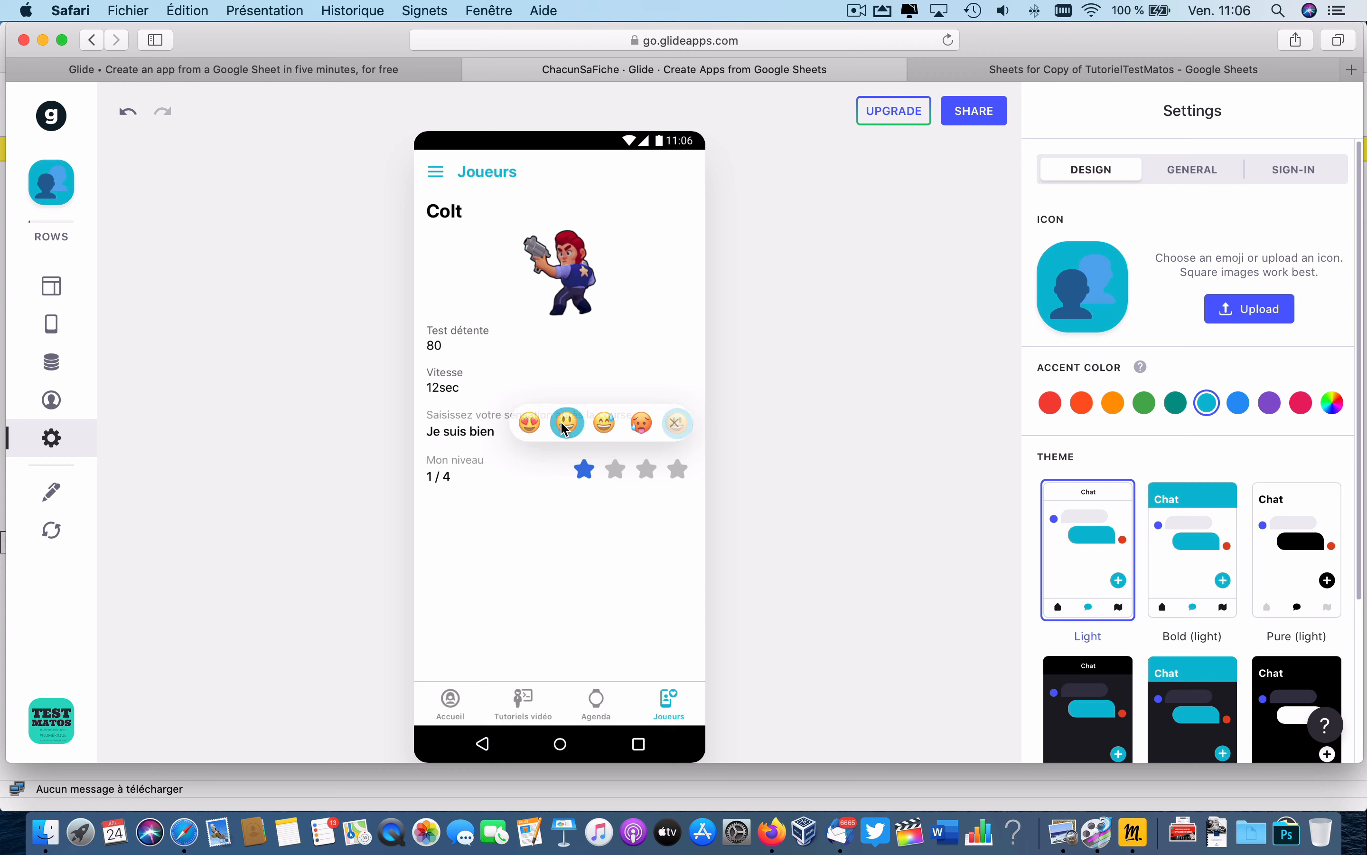
Test the reactions on Colt's player profile in the app preview and choose the overheated face, "Beaucoup trop dur pour moi".
left_click(675, 424)
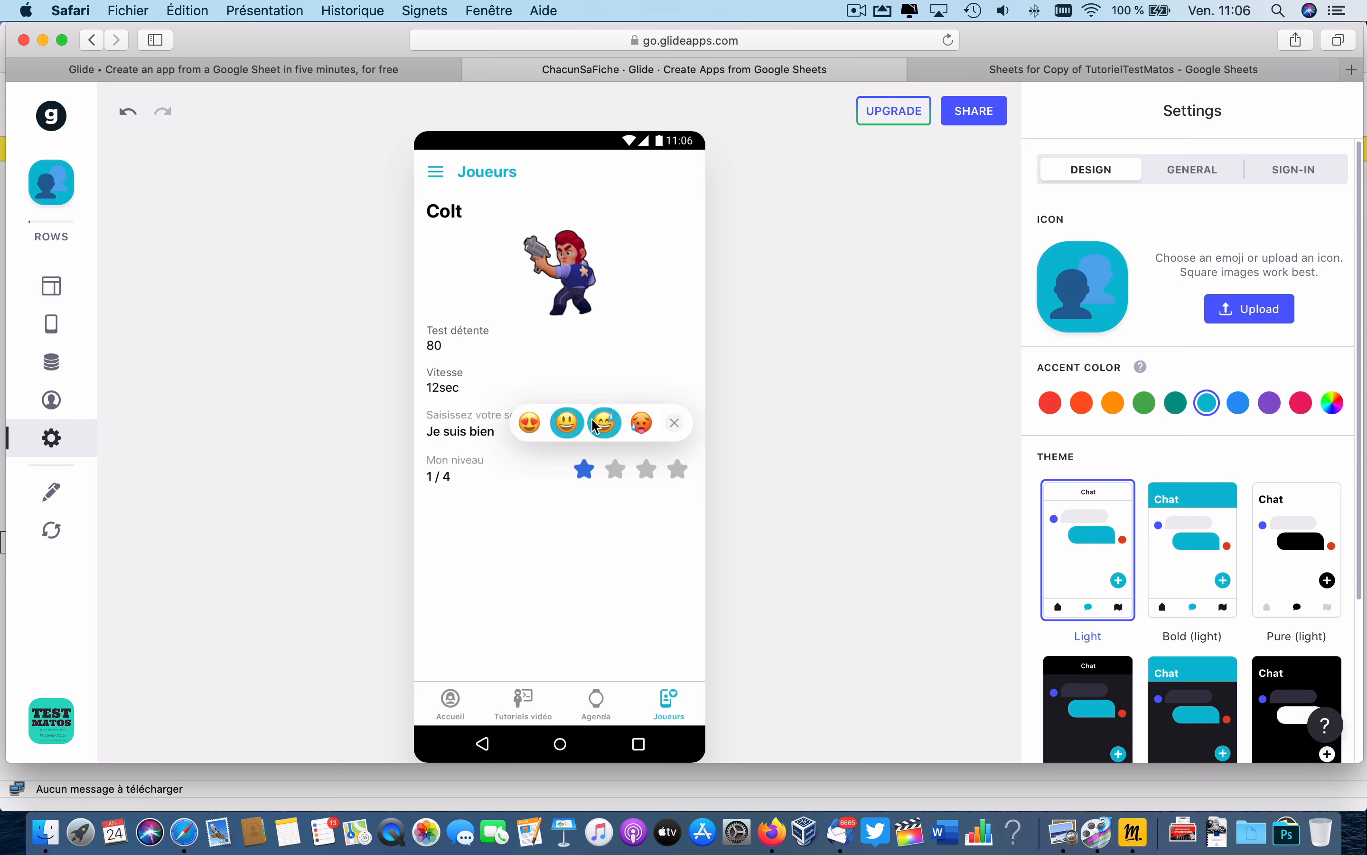
left_click(607, 422)
left_click(681, 425)
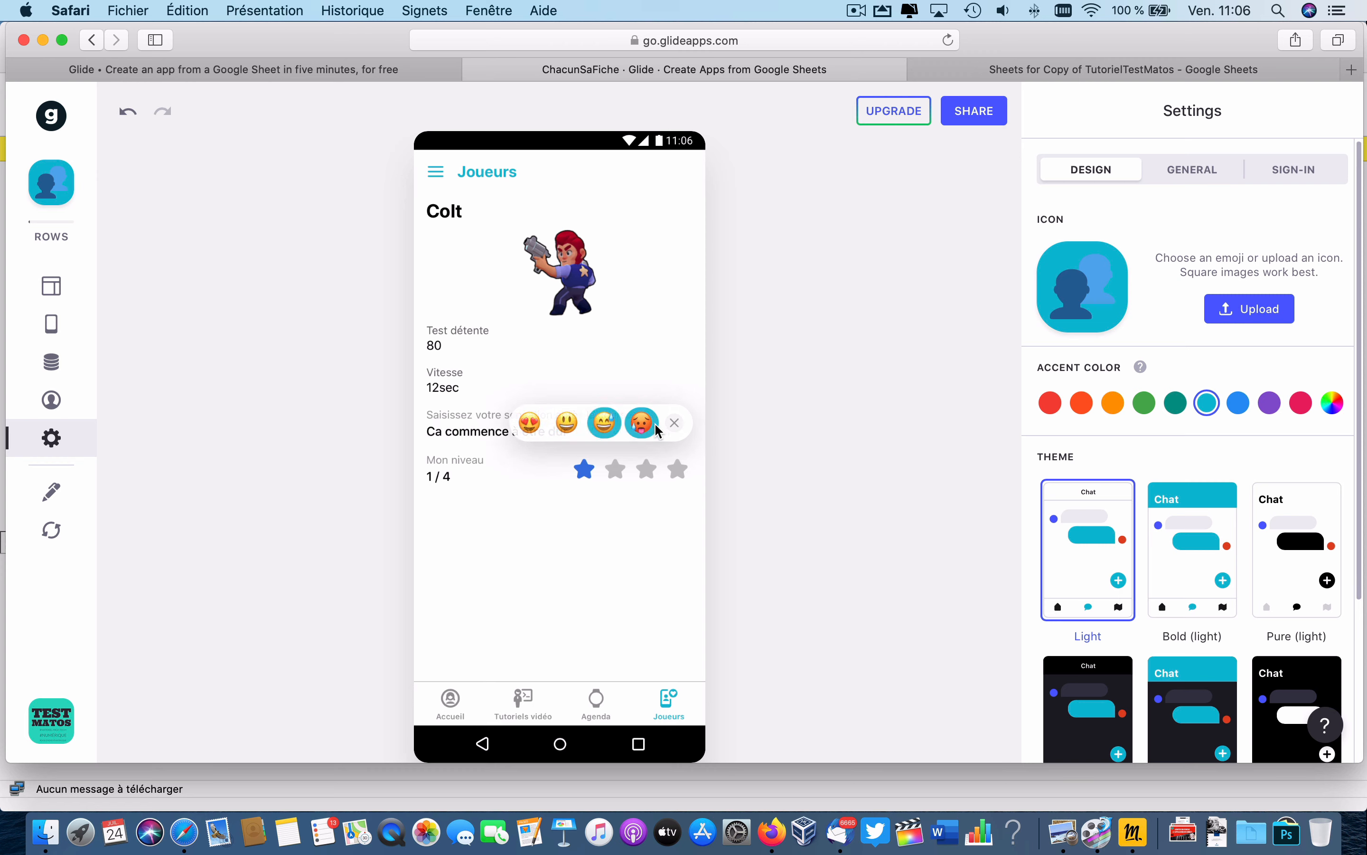
left_click(646, 423)
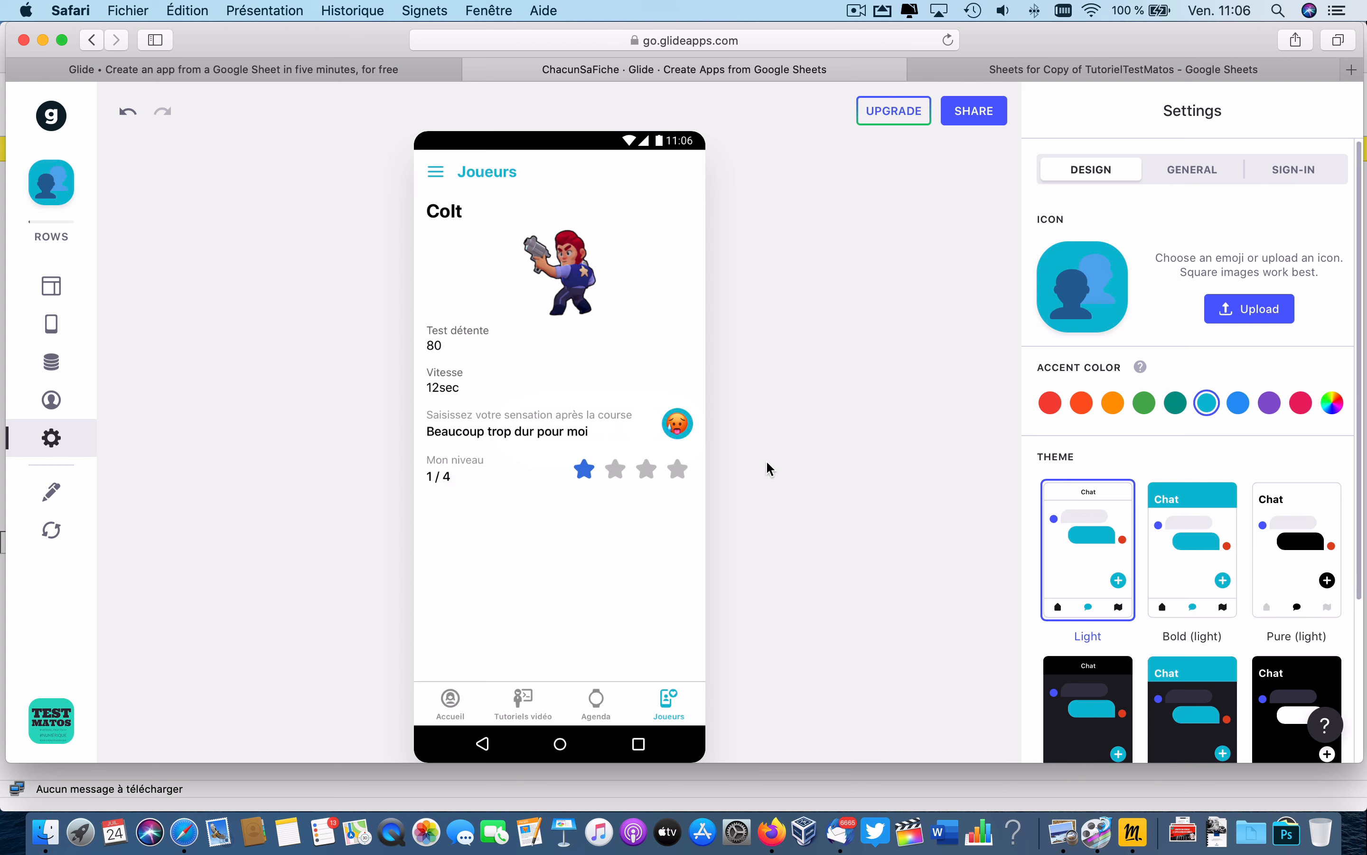
left_click(643, 474)
left_click(610, 472)
left_click(584, 470)
left_click(646, 472)
left_click(675, 472)
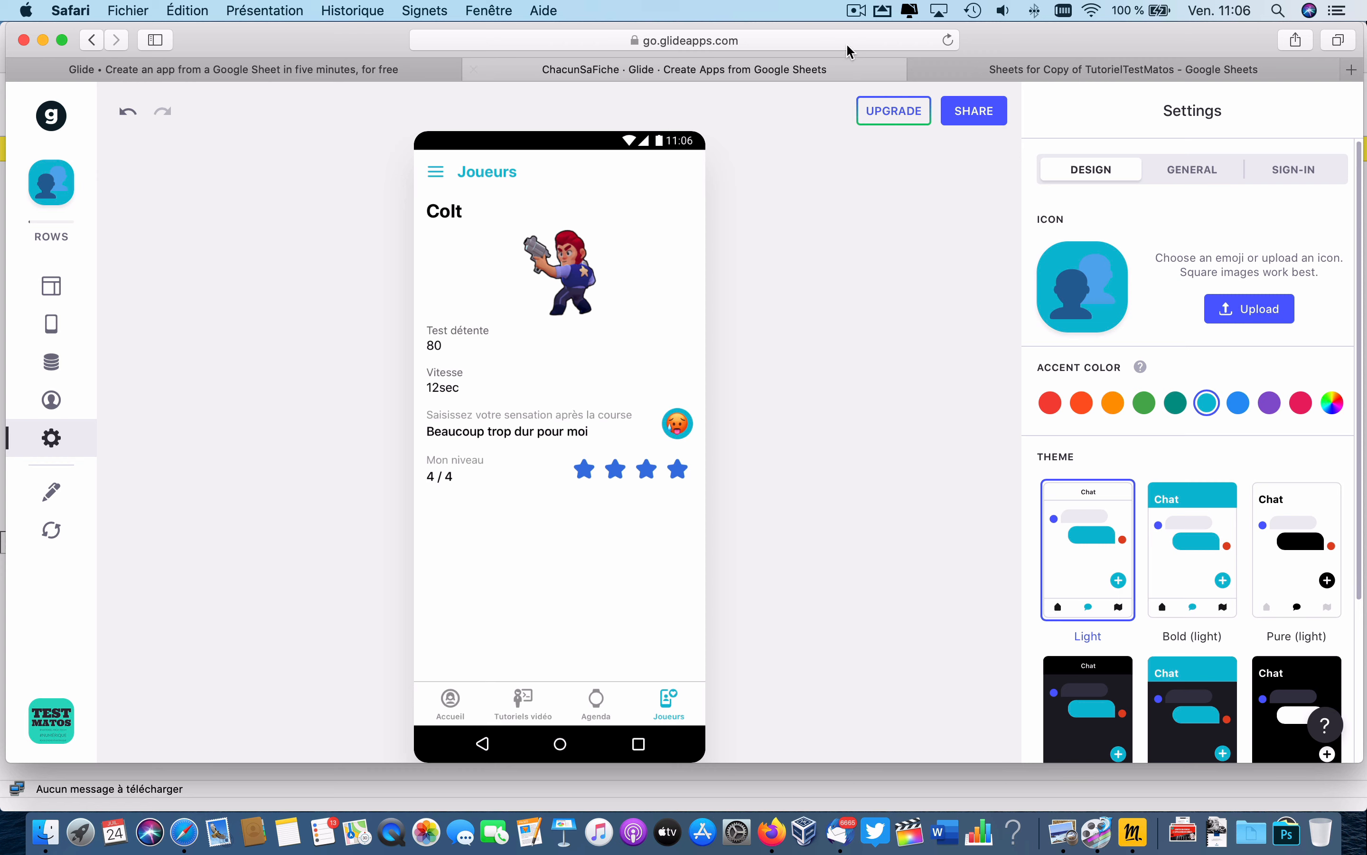
left_click(855, 12)
left_click(907, 54)
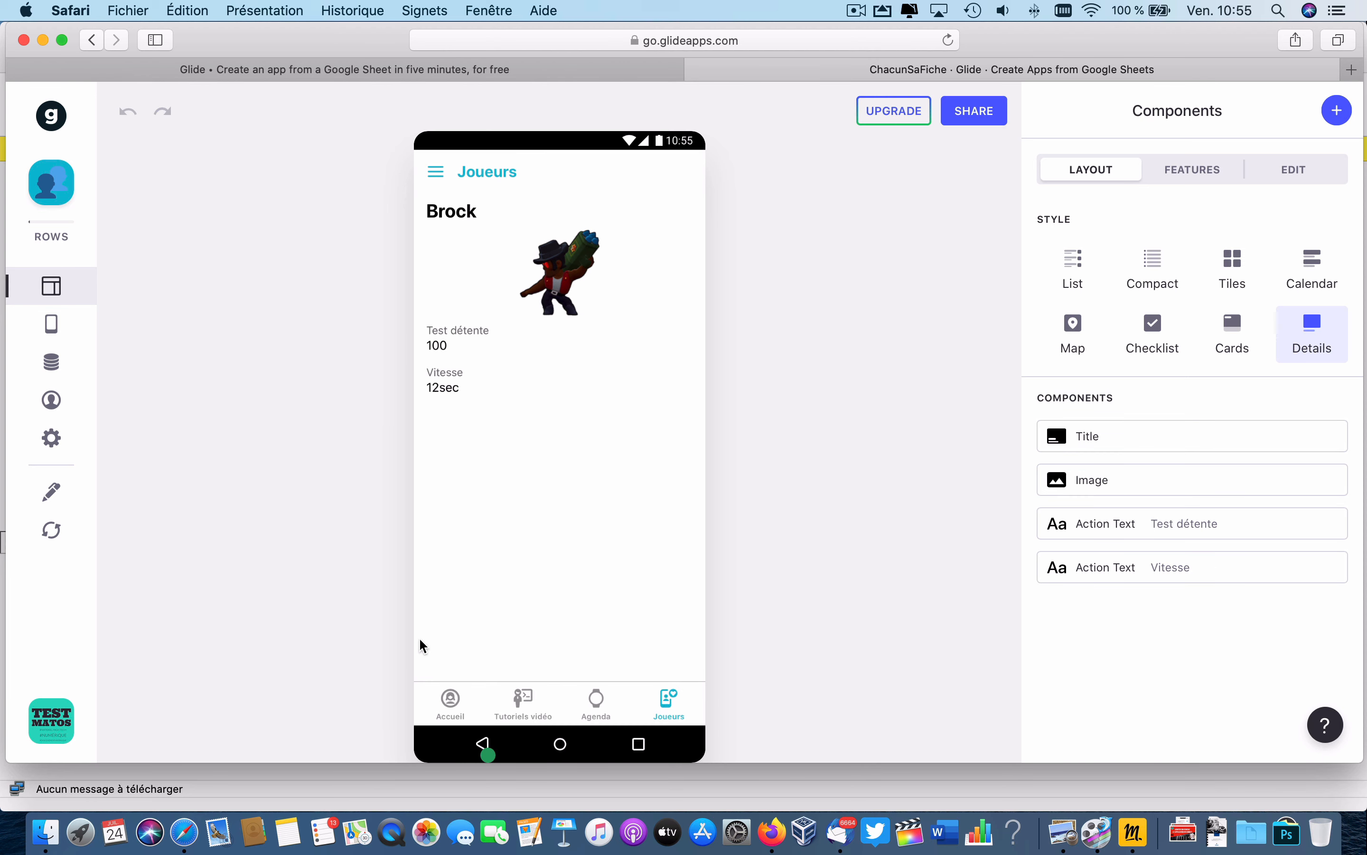
View the Accueil screen, then return to Joueurs and browse its available components as far as the pickers.
left_click(442, 706)
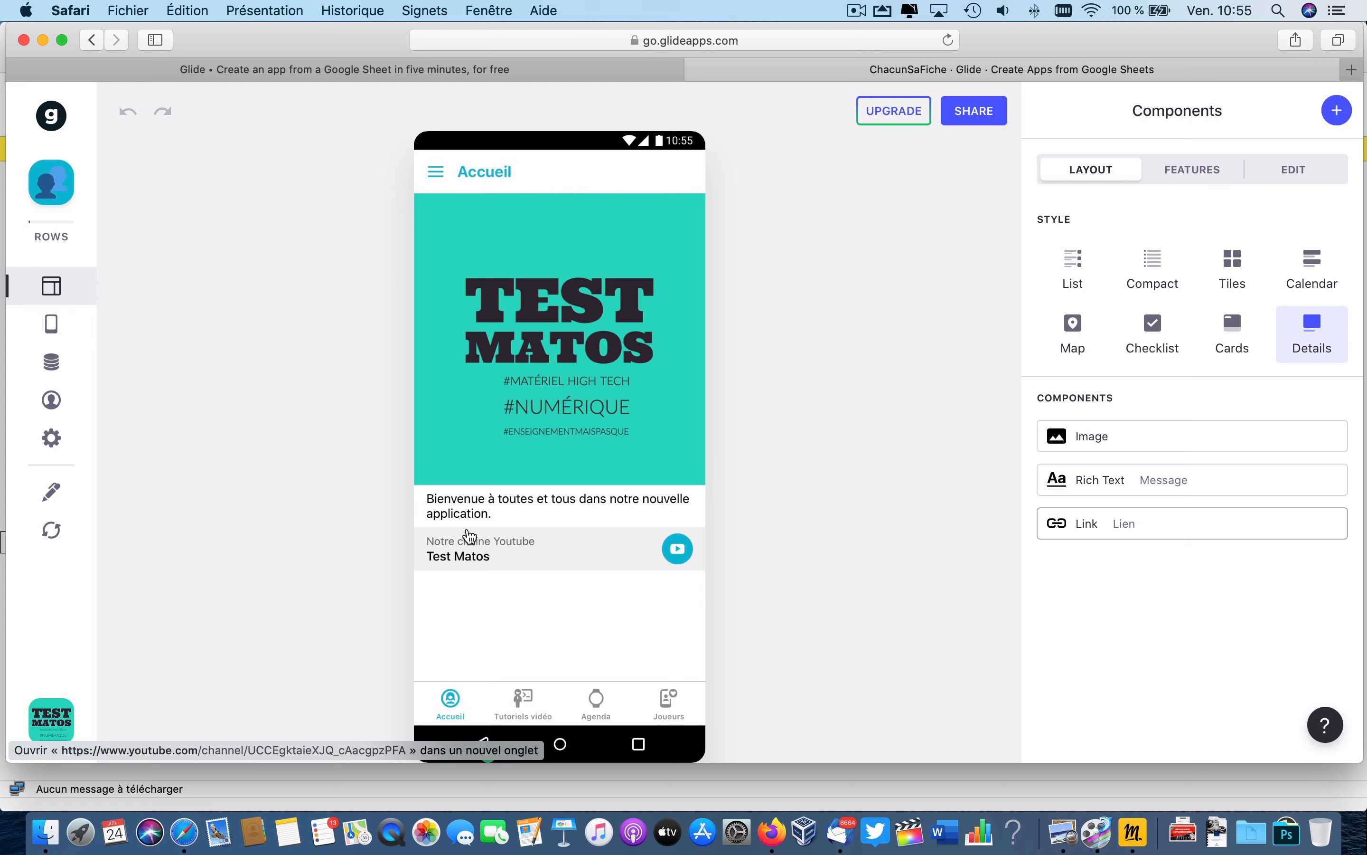
left_click(669, 700)
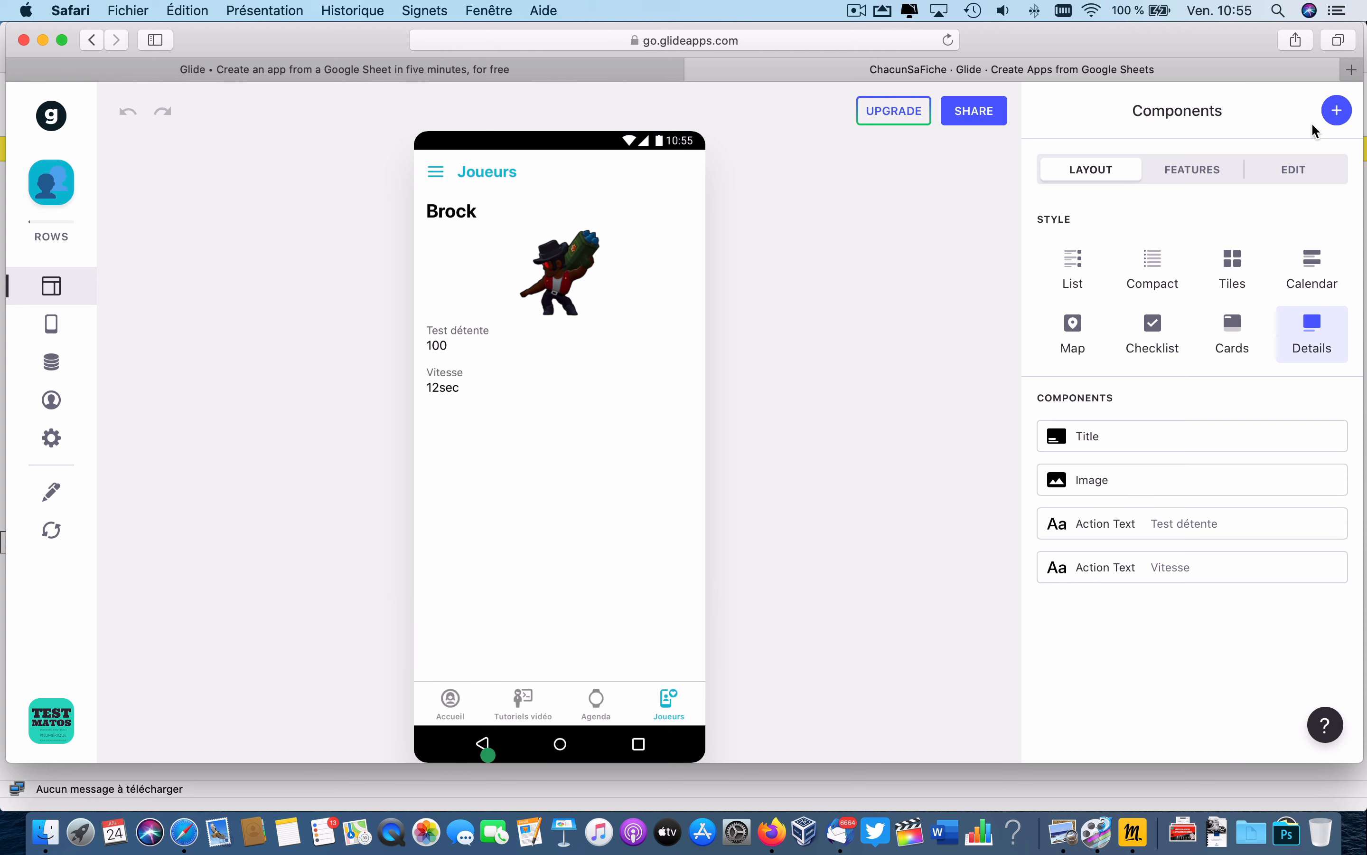
left_click(1337, 110)
scroll(1243, 565, "down", 5)
scroll(1229, 605, "down", 5)
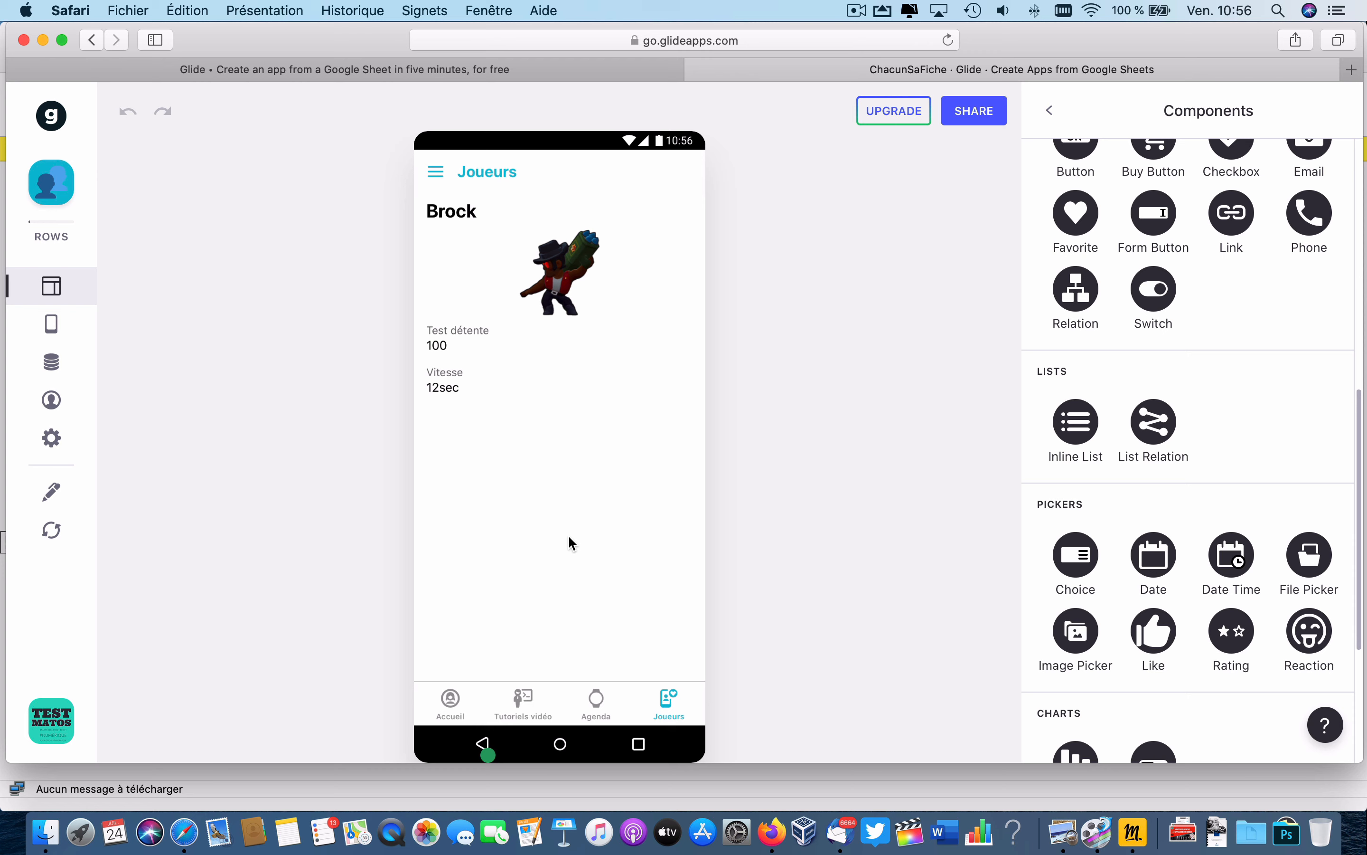
Preview the Joueurs screen as users a, b and c in turn, then restore the default preview user.
left_click(53, 405)
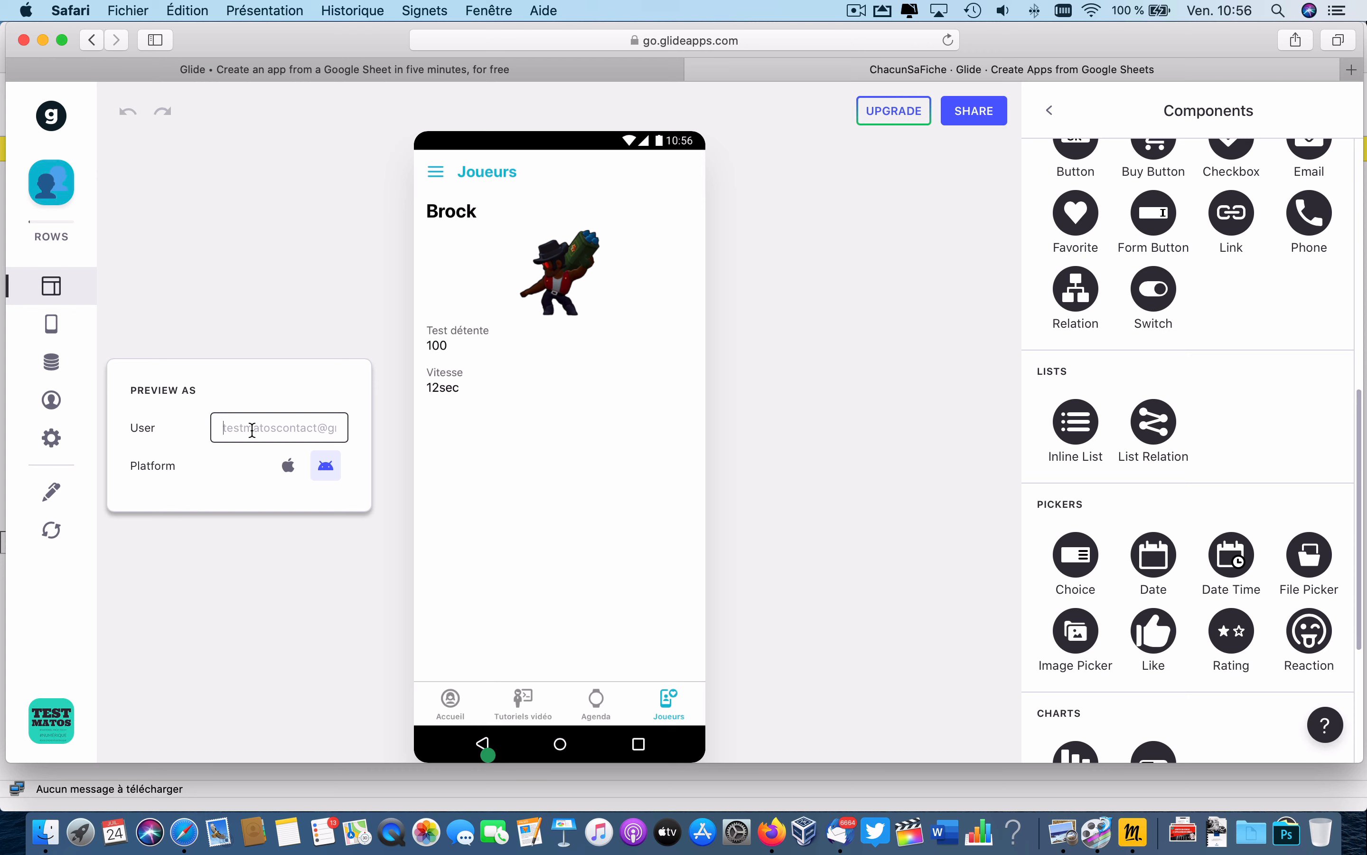
type("a")
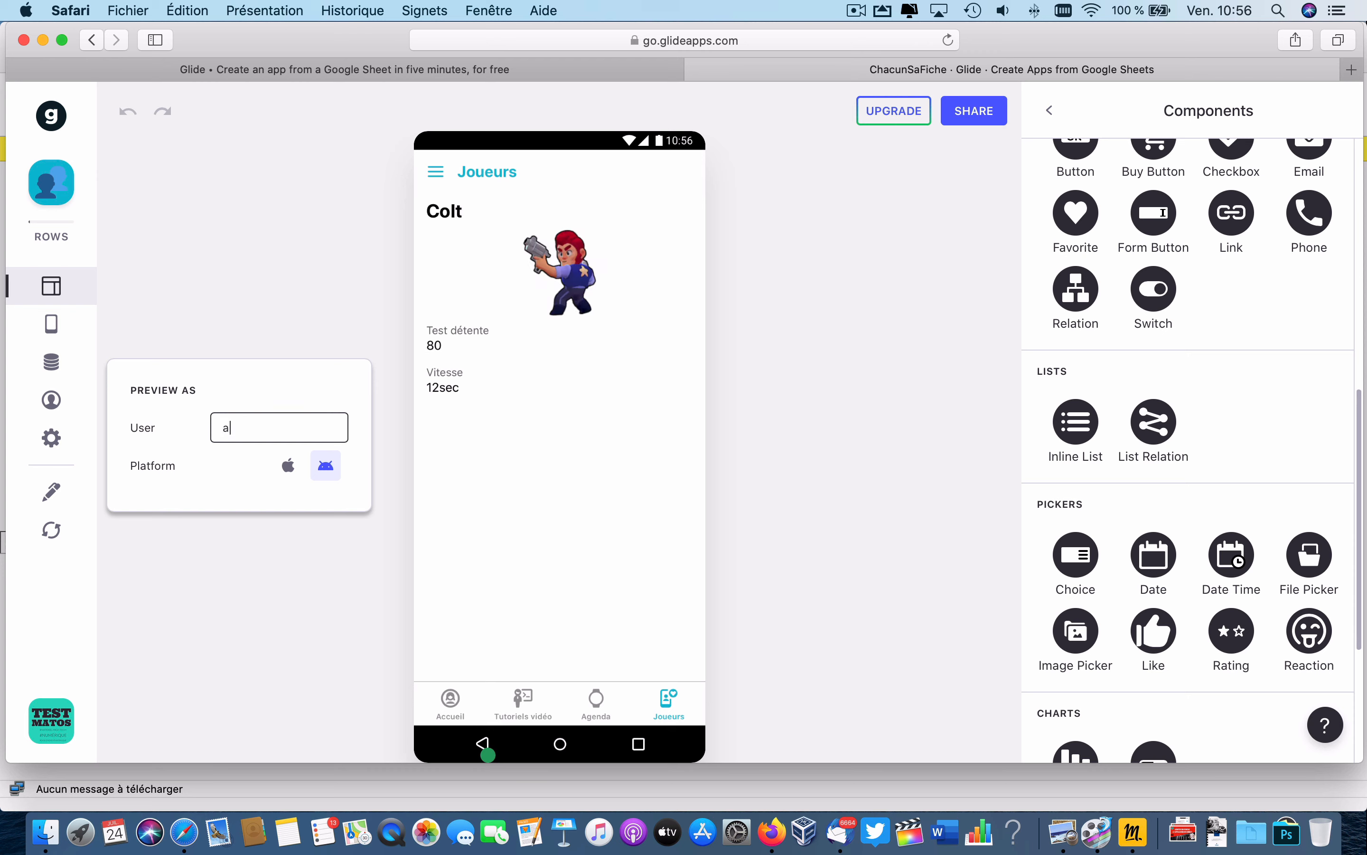
key("BackSpace")
type("b")
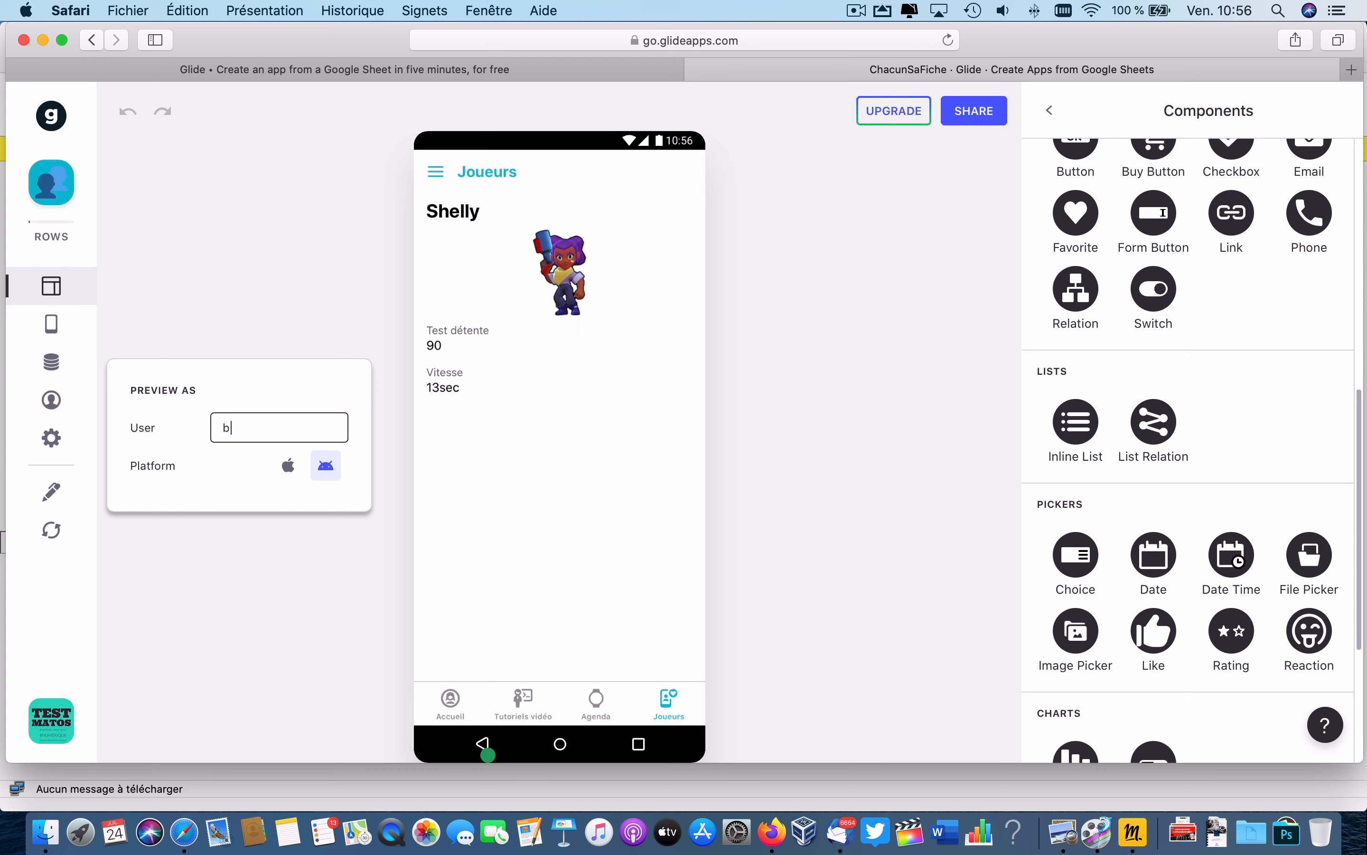
key("BackSpace")
type("c")
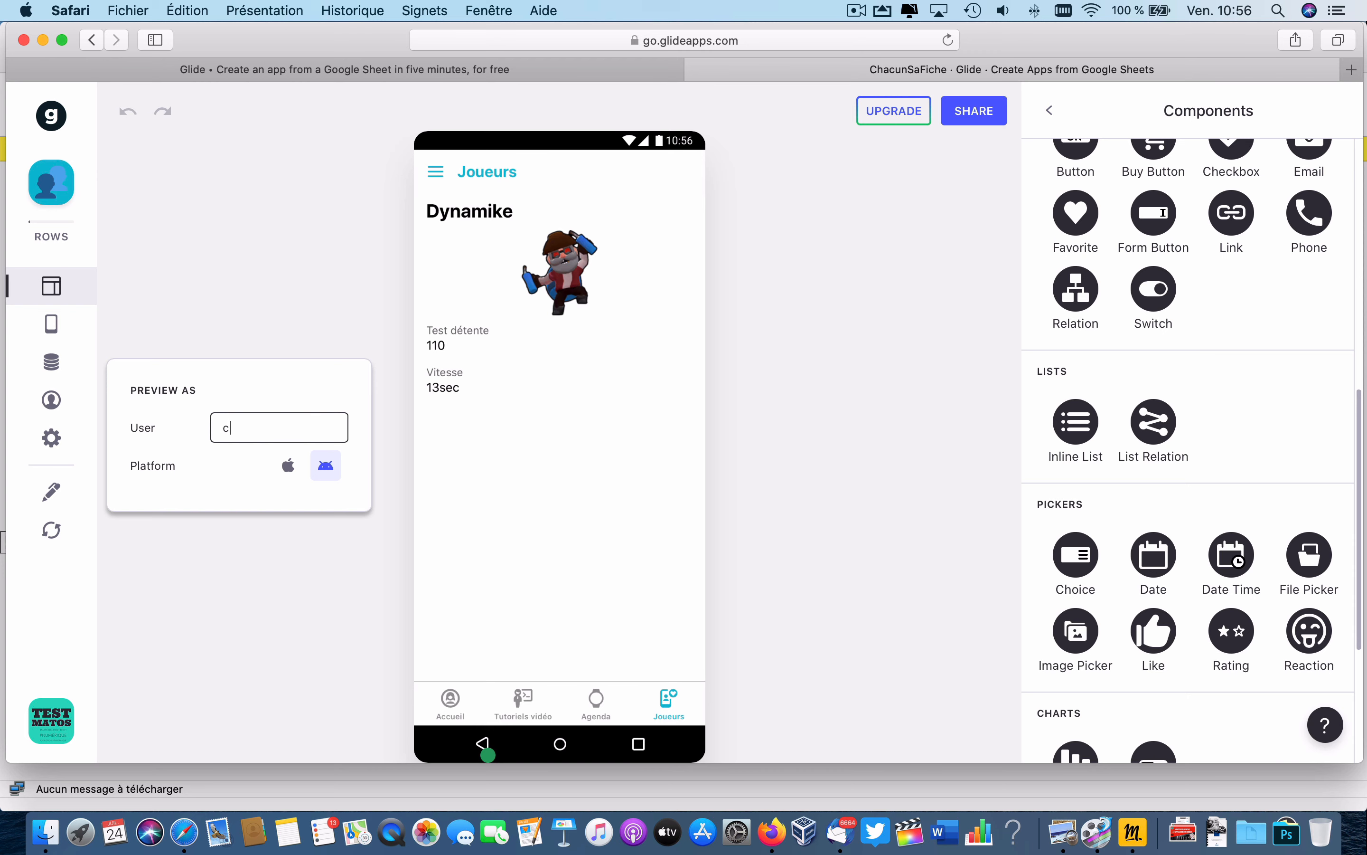
key("BackSpace")
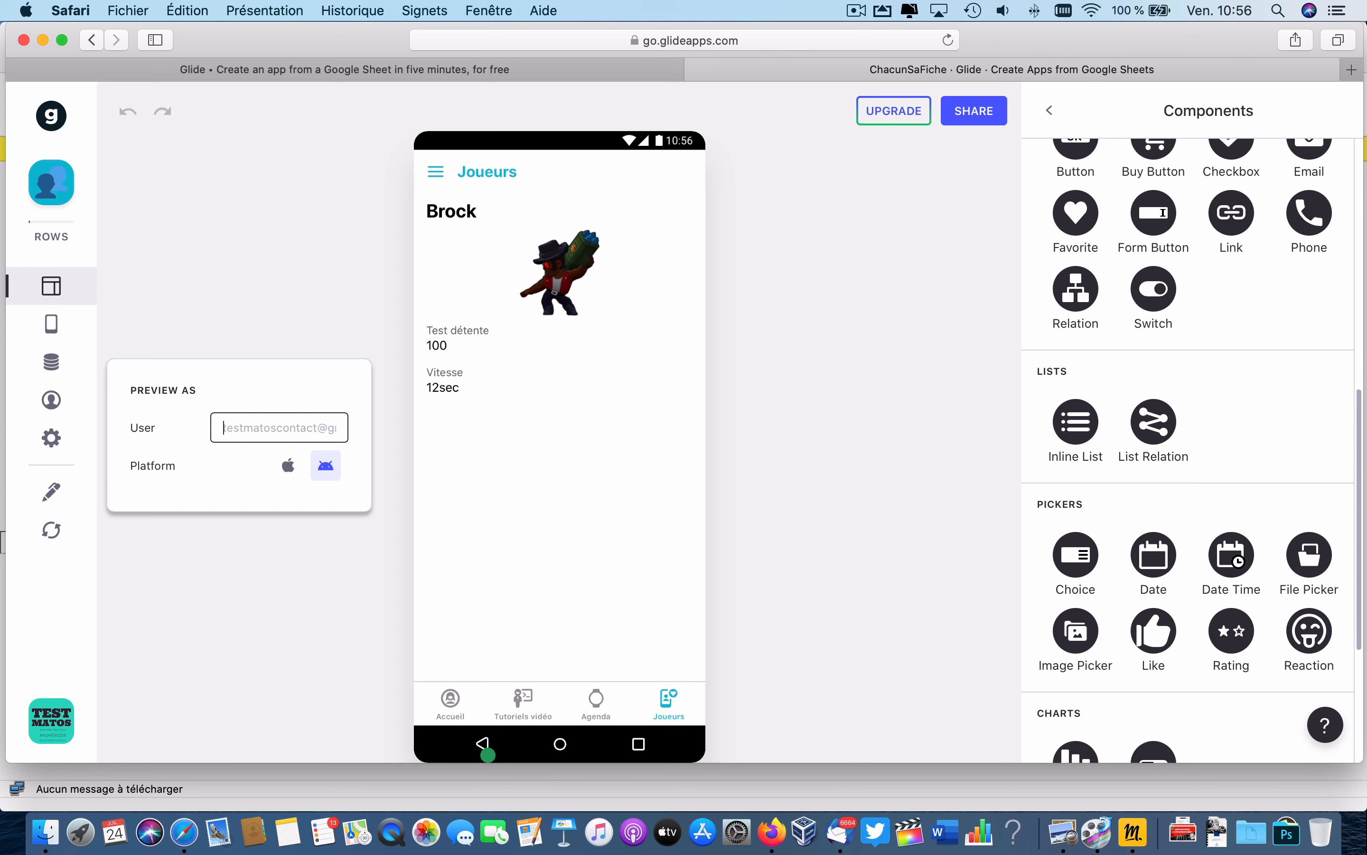
left_click(255, 380)
left_click(294, 333)
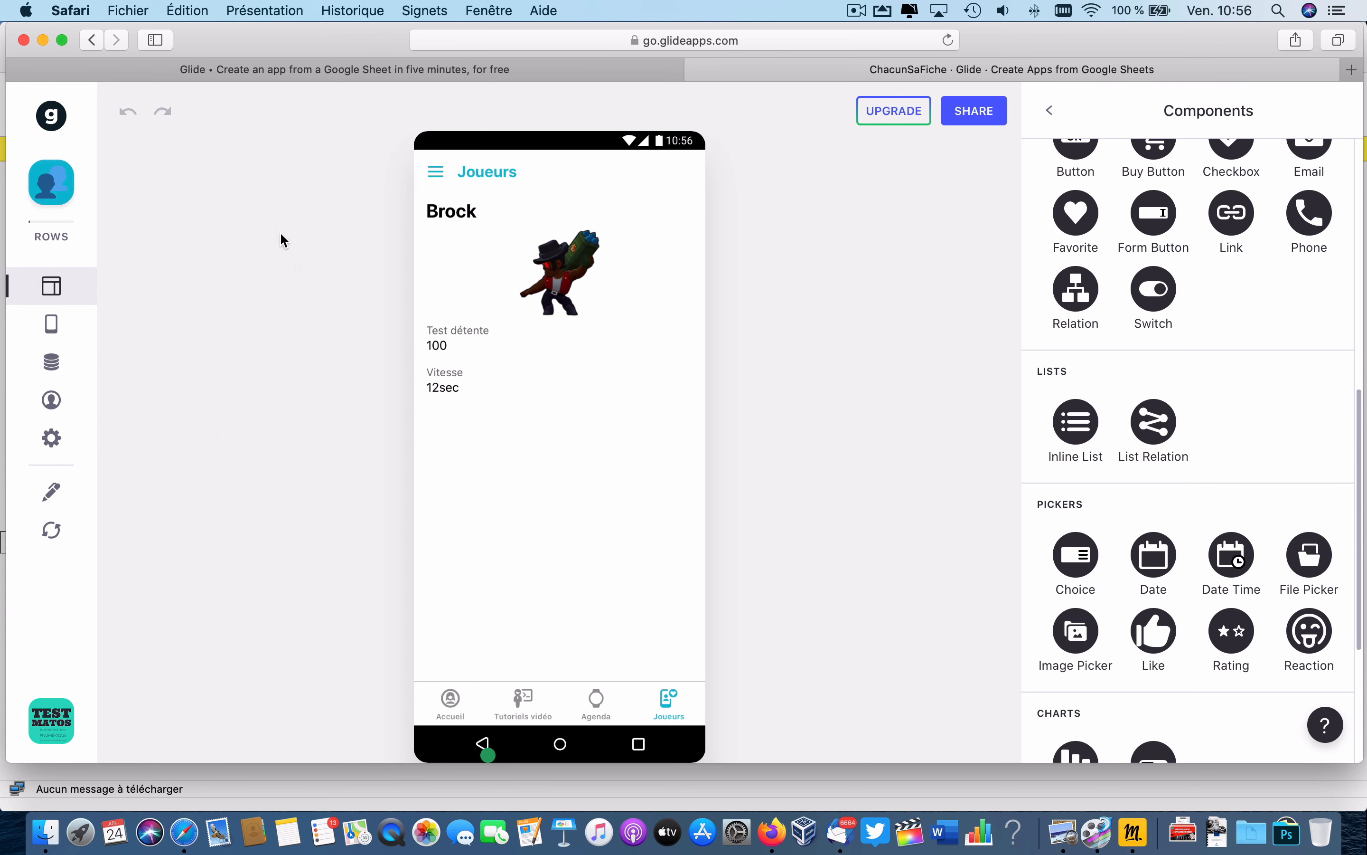
Reopen the list of components for the Joueurs screen and look through the pickers, including Rating and Reaction.
left_click(1049, 110)
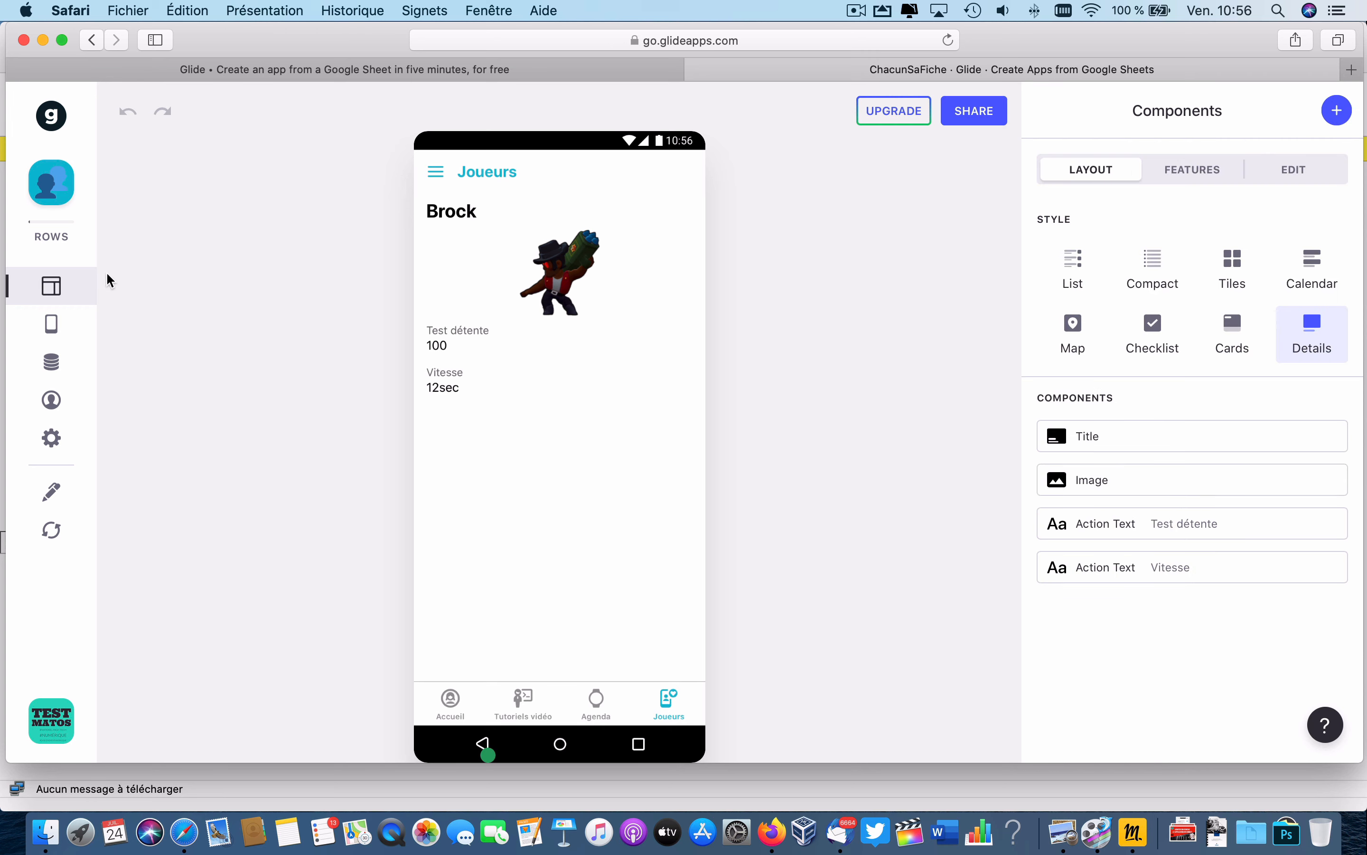
left_click(1062, 174)
left_click(1337, 111)
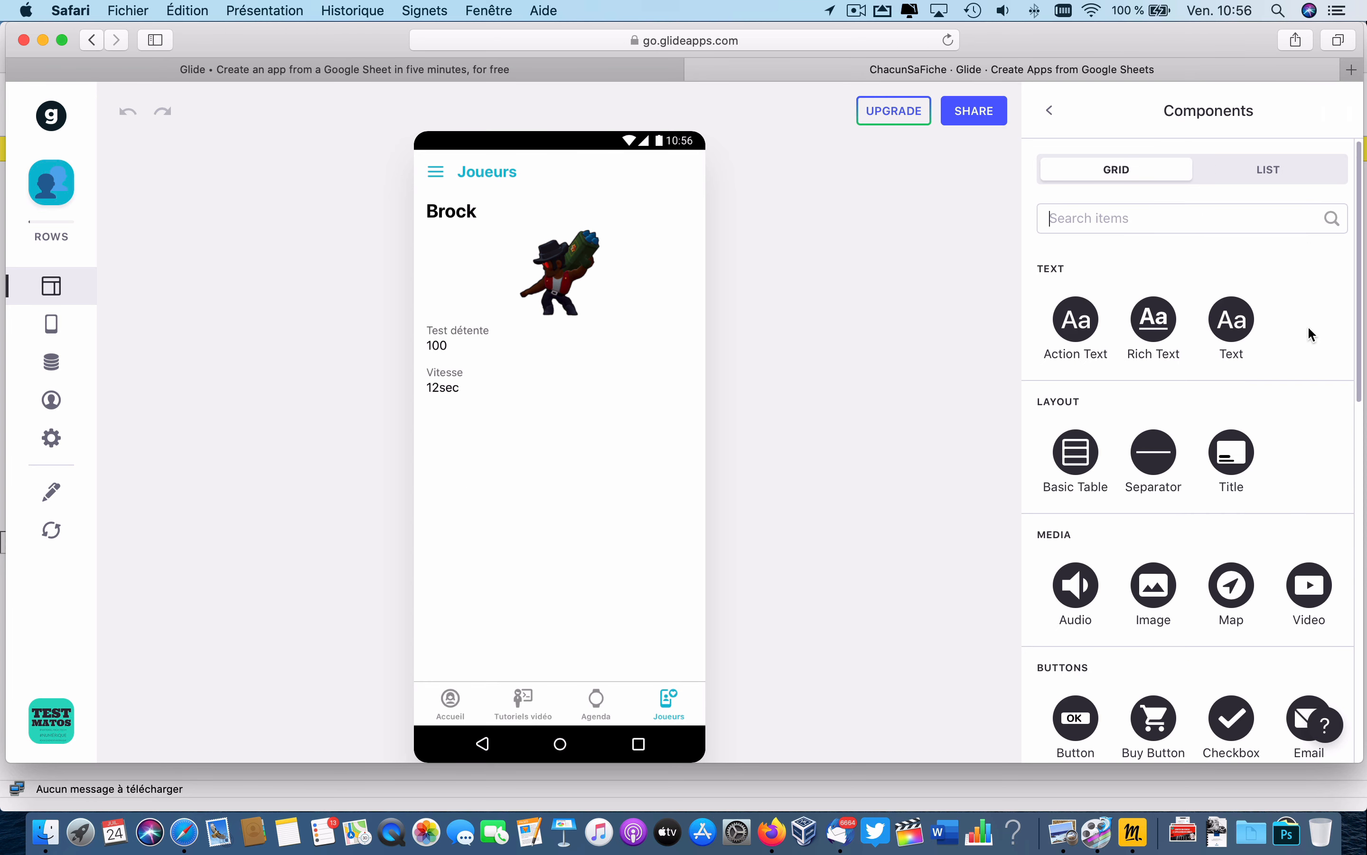
scroll(1269, 622, "down", 10)
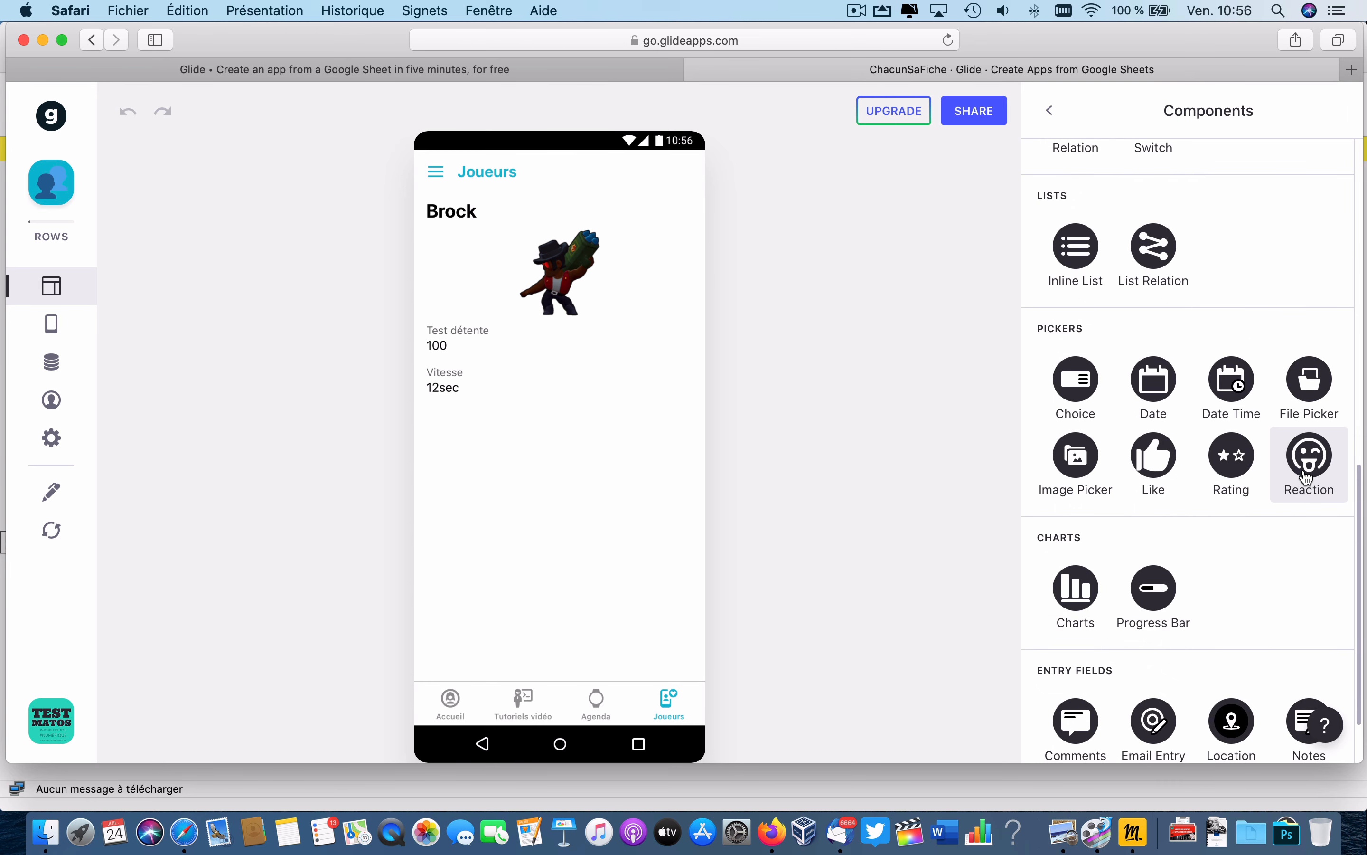
Open the app's linked Google Sheet and enter the header "Réaction" in cell F1 of the Joueurs sheet.
left_click(51, 491)
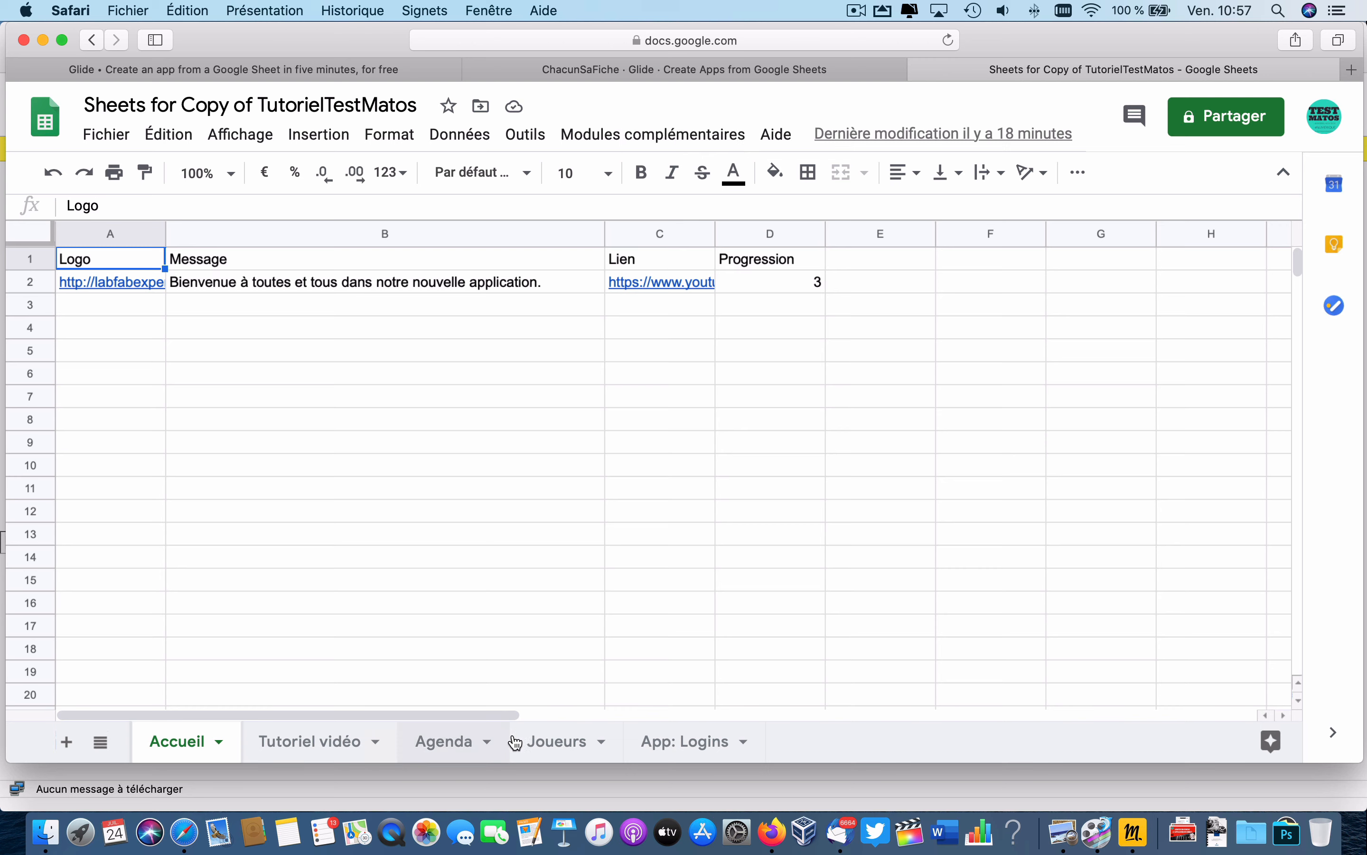
left_click(557, 738)
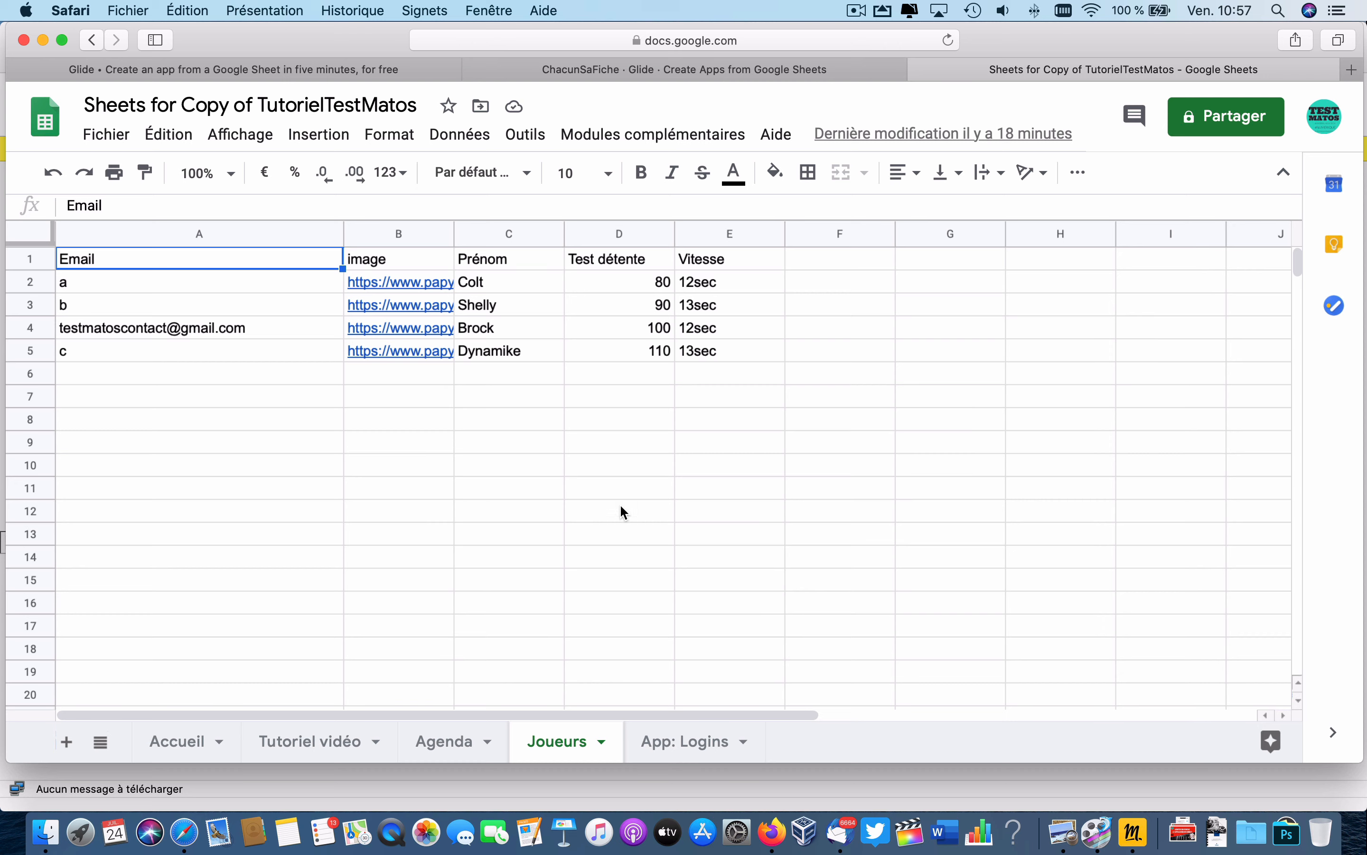
double_click(813, 265)
type("Ré")
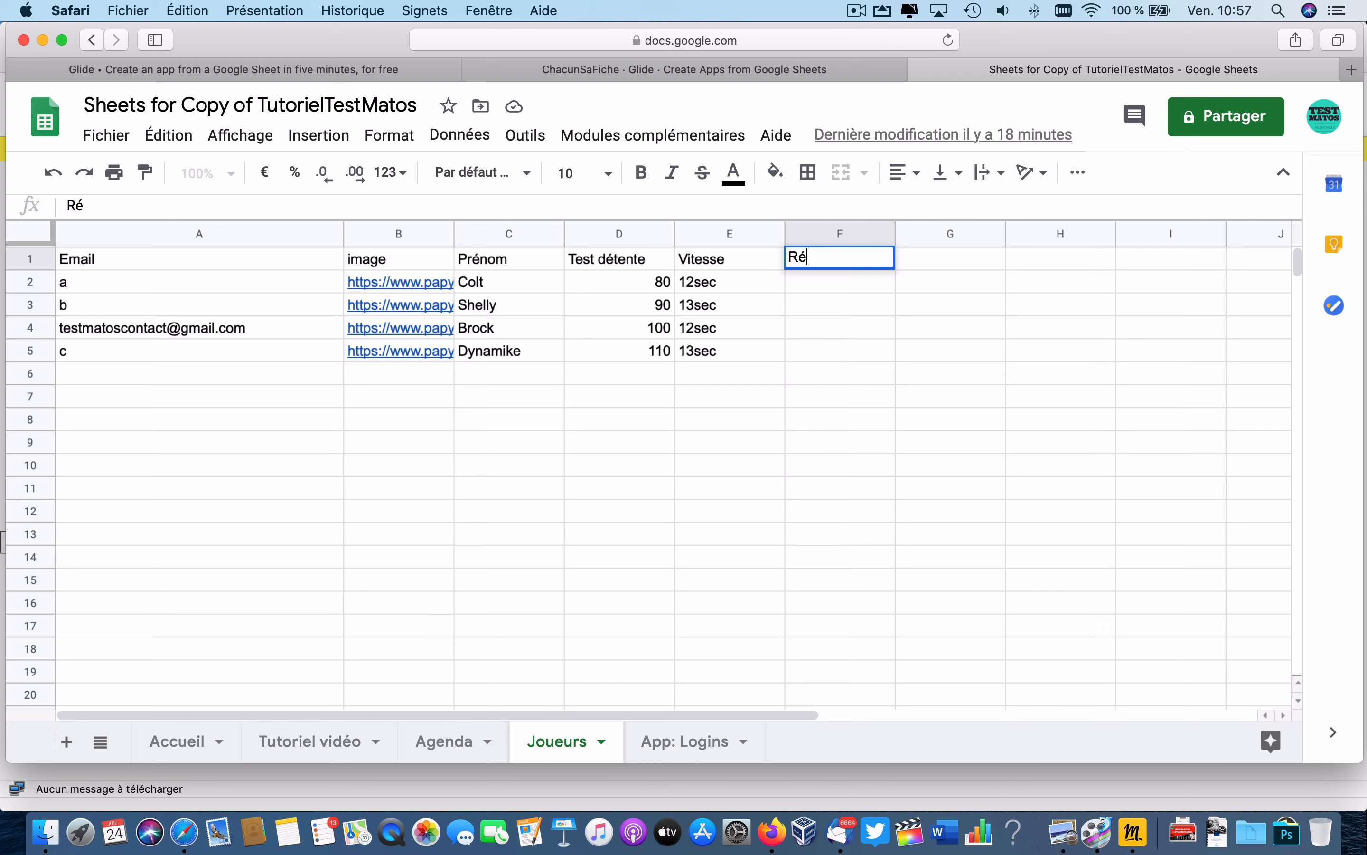
type("action")
key("Return")
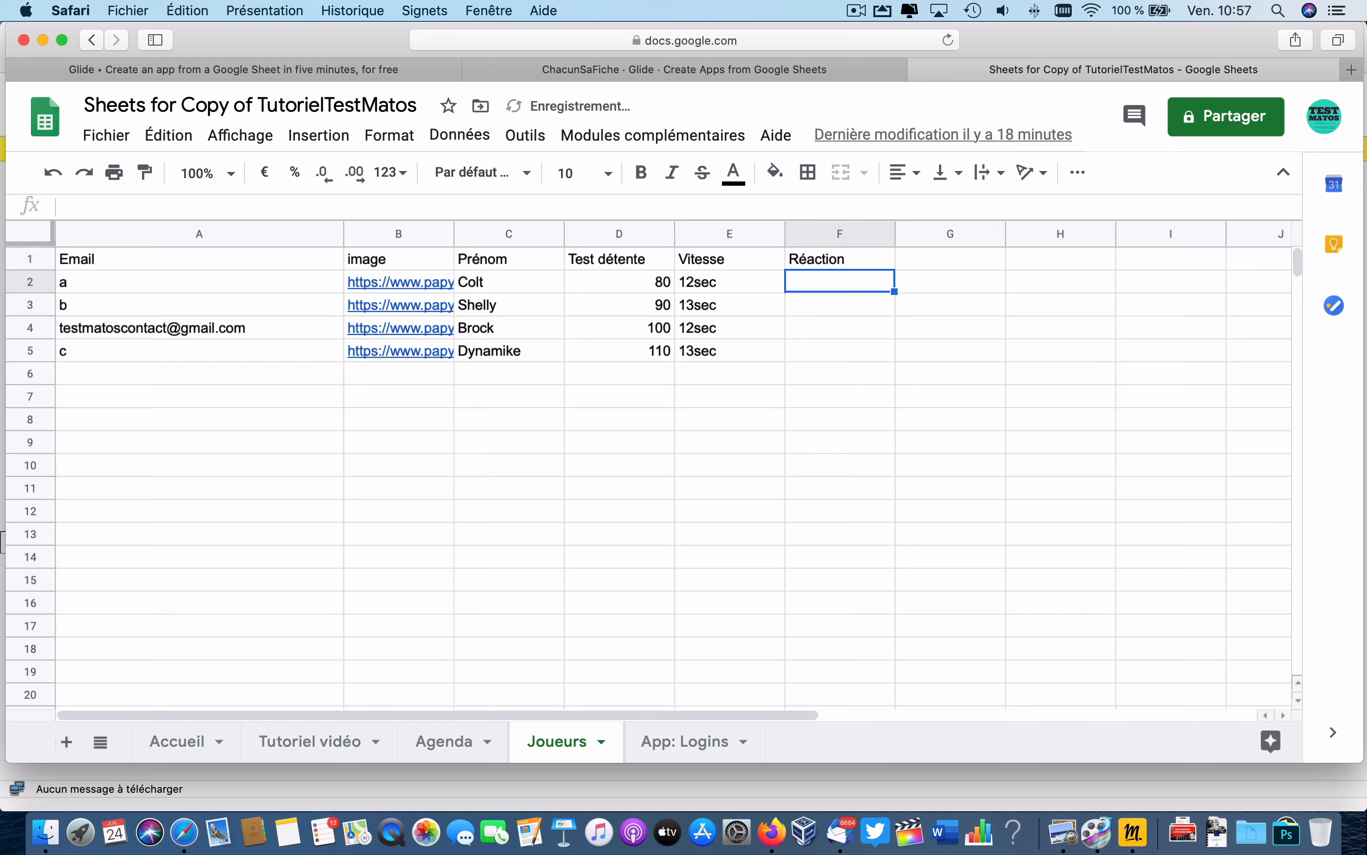
Enter the header "compétence" in cell G1 of the Joueurs sheet.
left_click(923, 255)
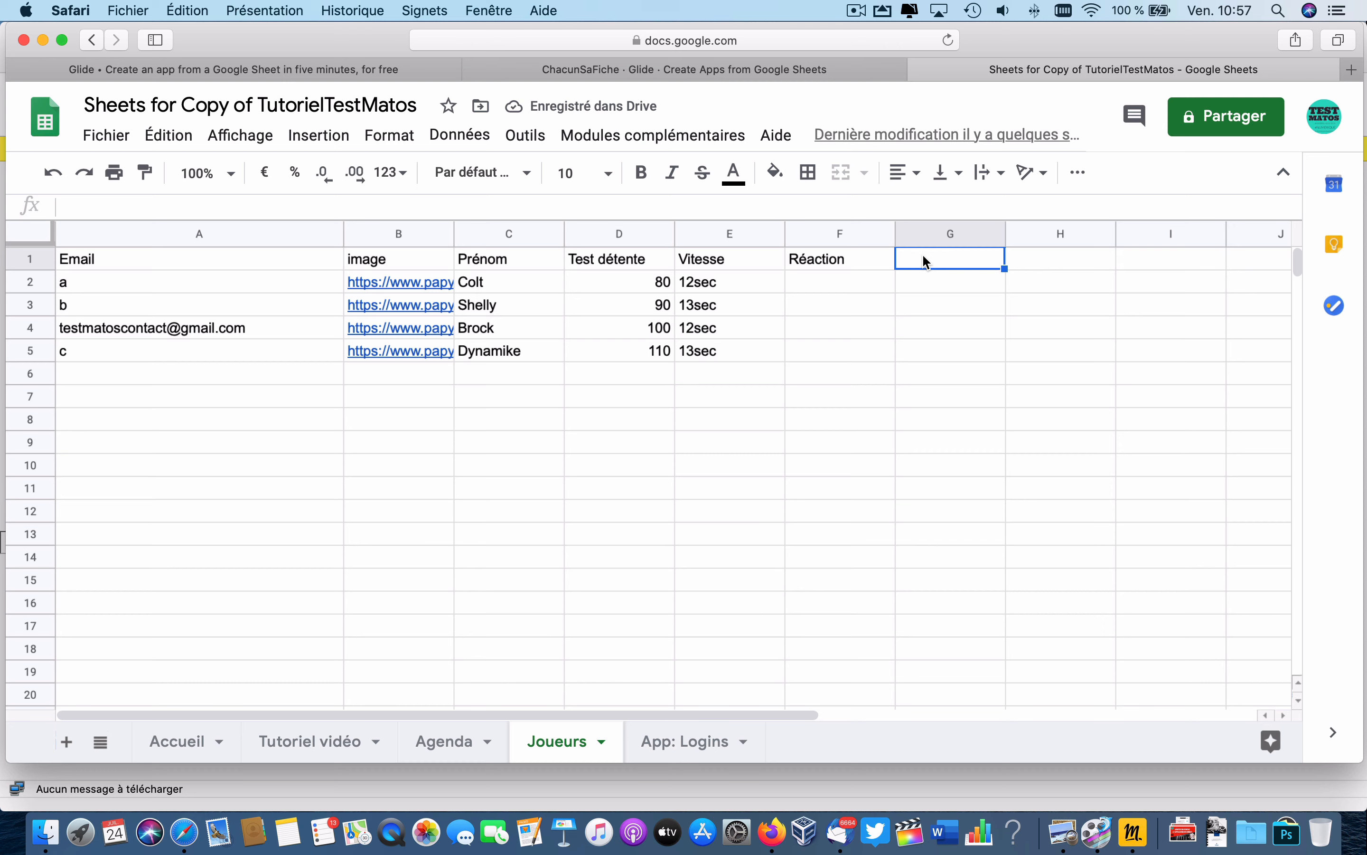
type("colmpét")
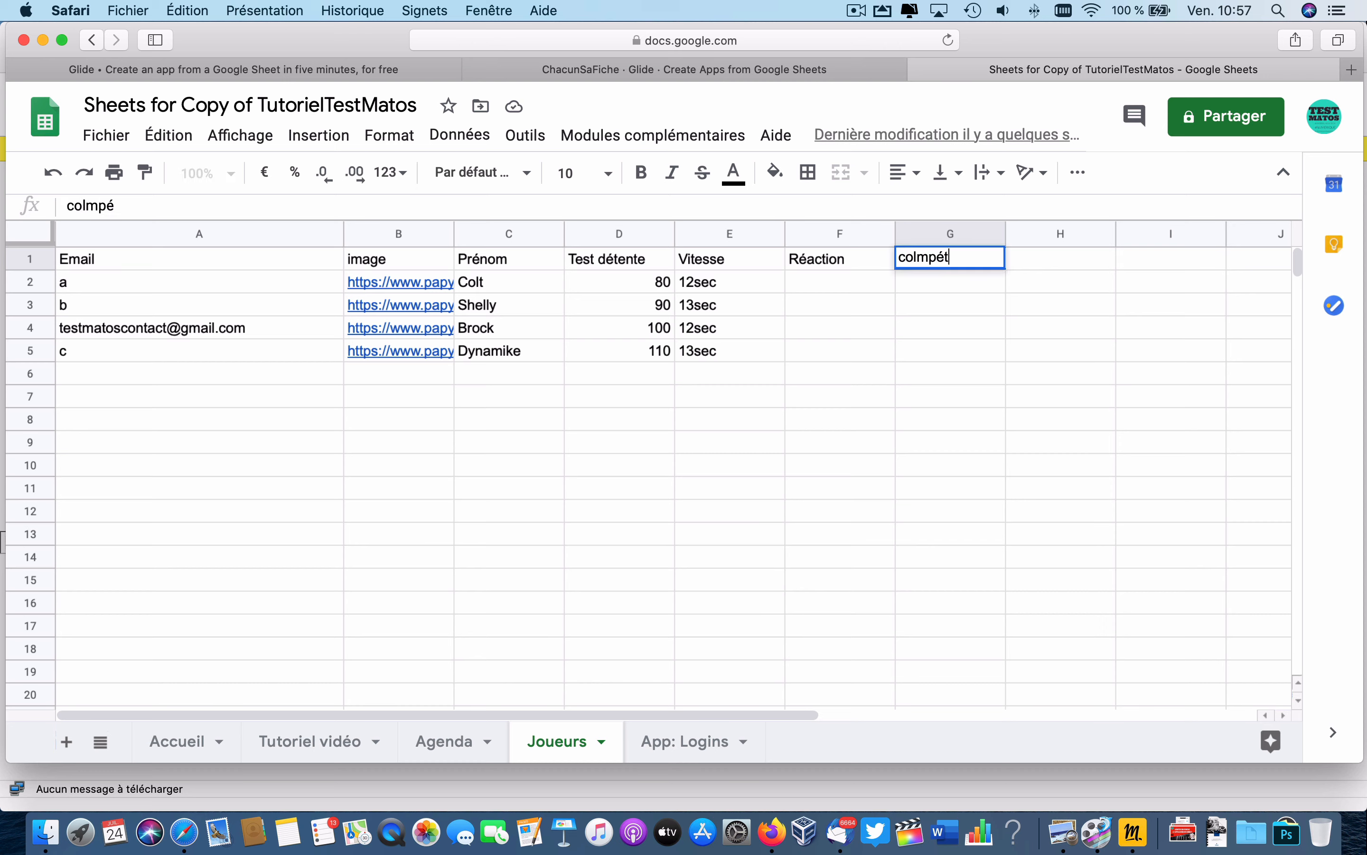
key("BackSpace")
key("BackSpace")
key("BackSpace")
key("BackSpace")
key("BackSpace")
type("mp")
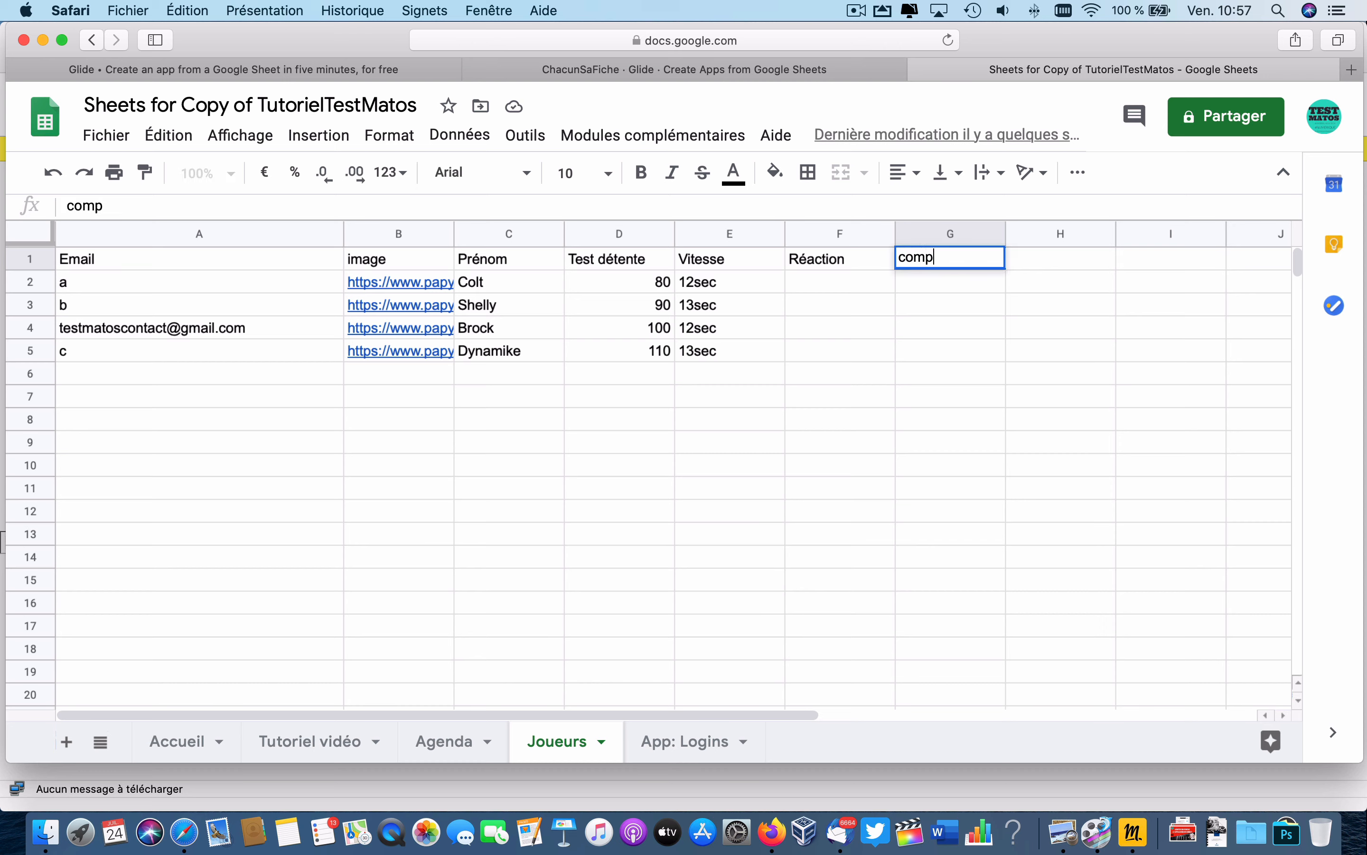
type("étence")
key("Return")
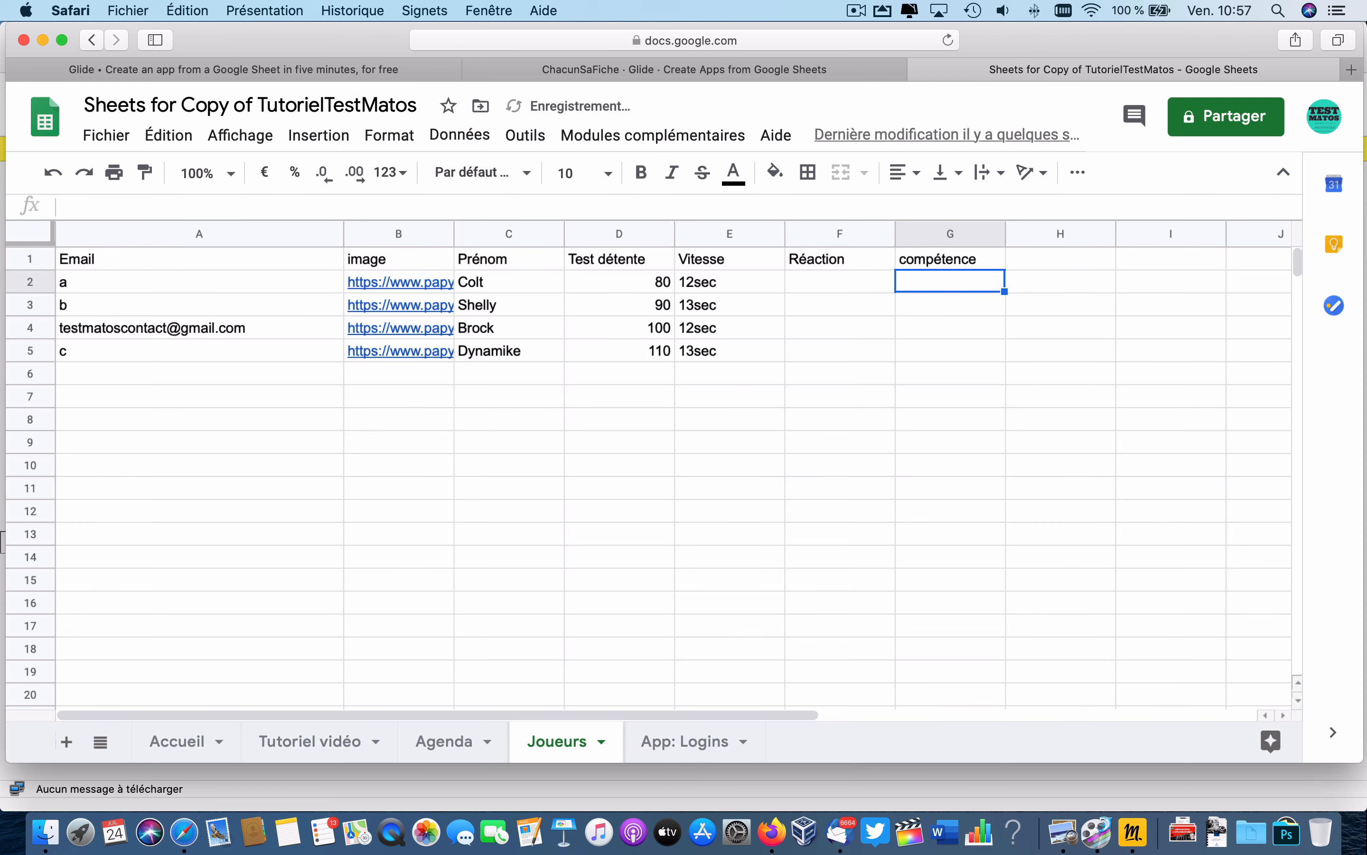
Switch back to Glide and agree to add components automatically for the new sheet columns.
left_click(609, 77)
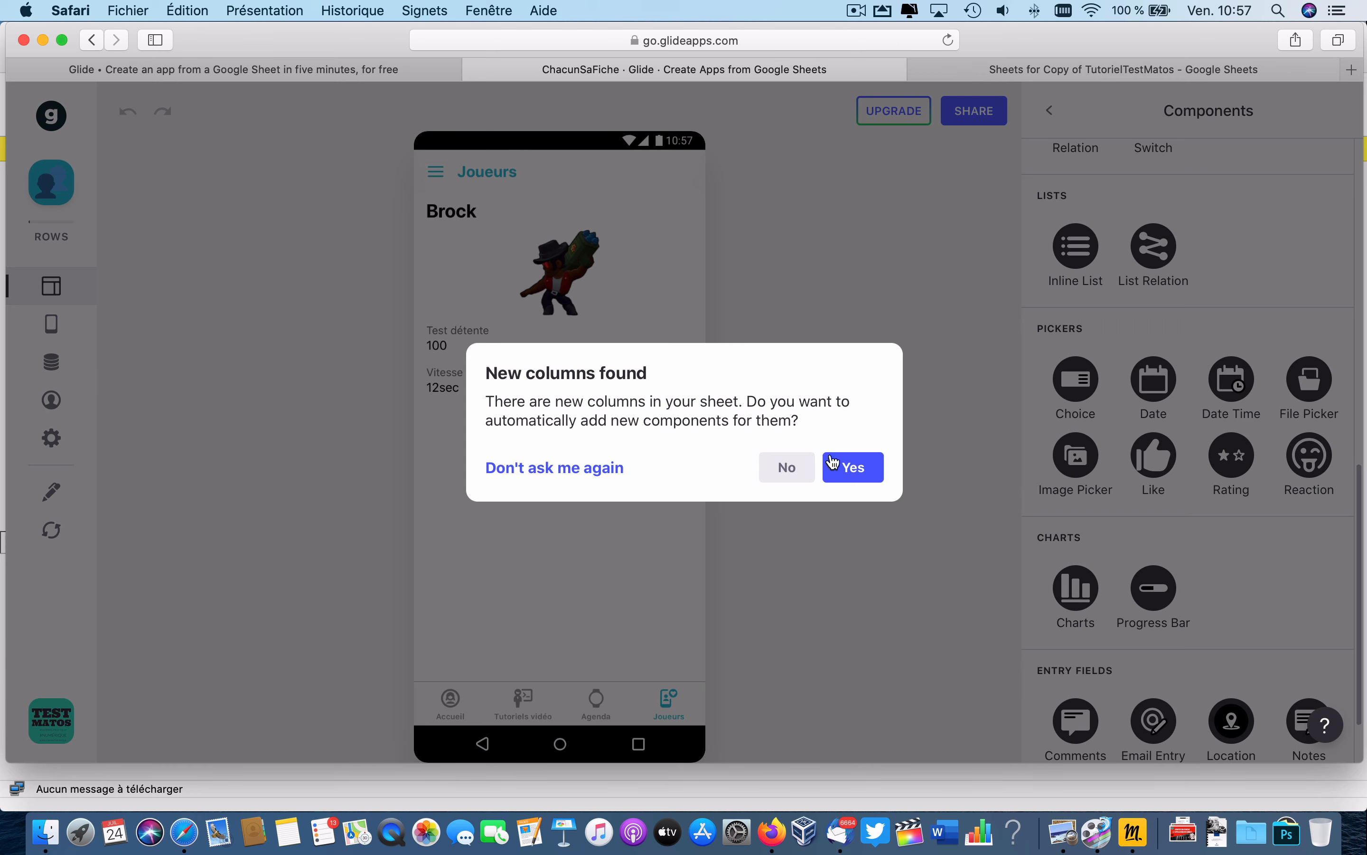
left_click(853, 471)
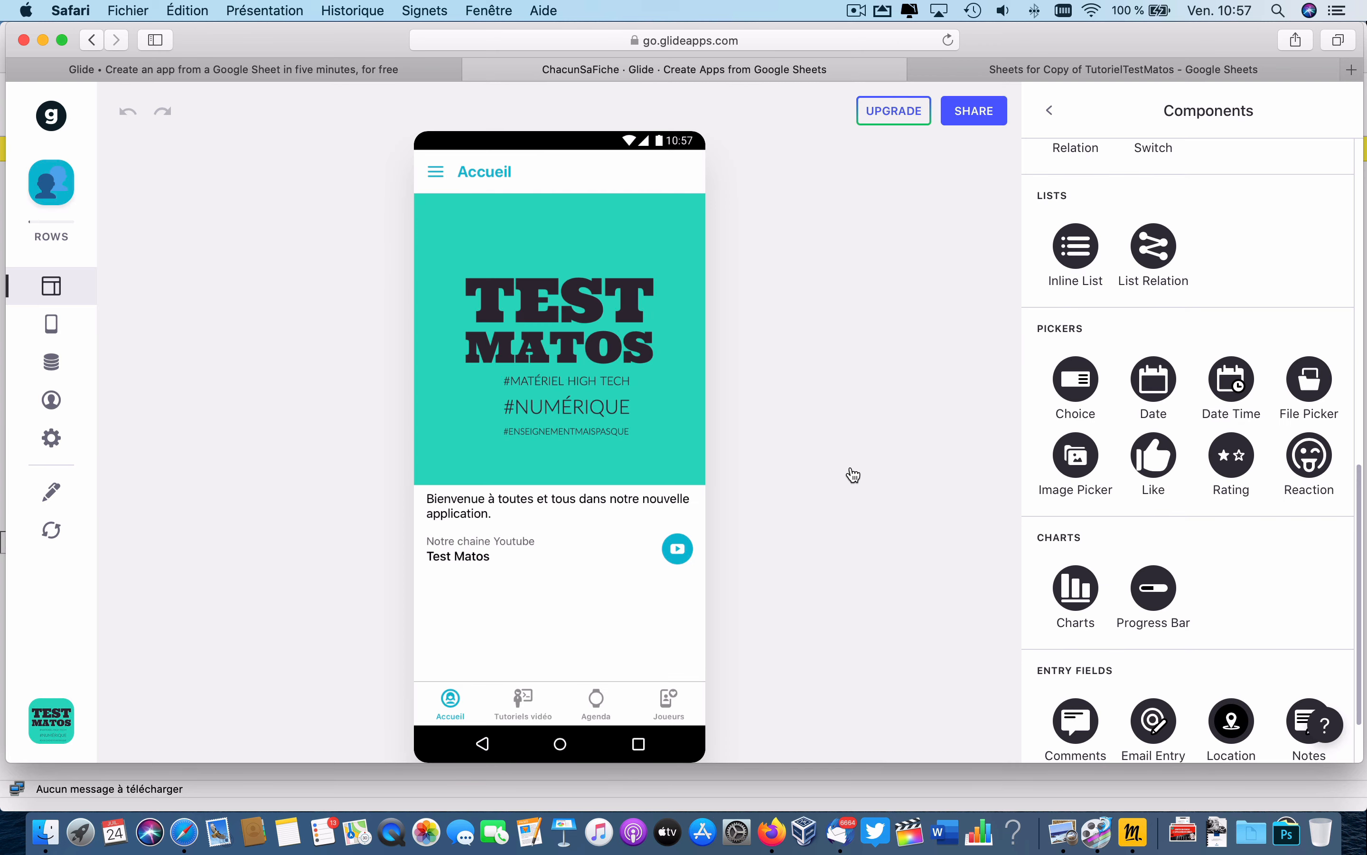
Add a Reaction component to the Joueurs screen.
left_click(658, 706)
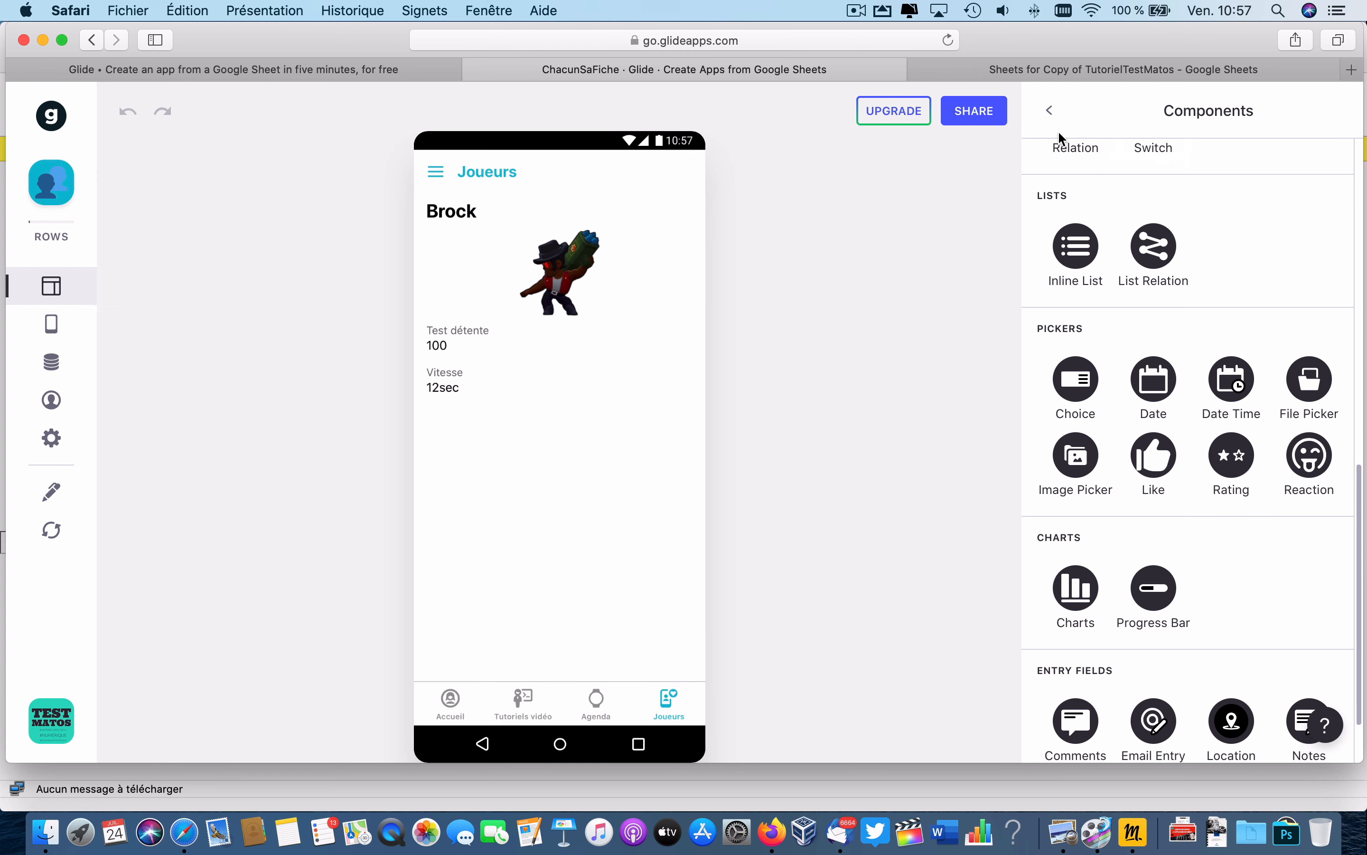
left_click(1049, 110)
left_click(1336, 110)
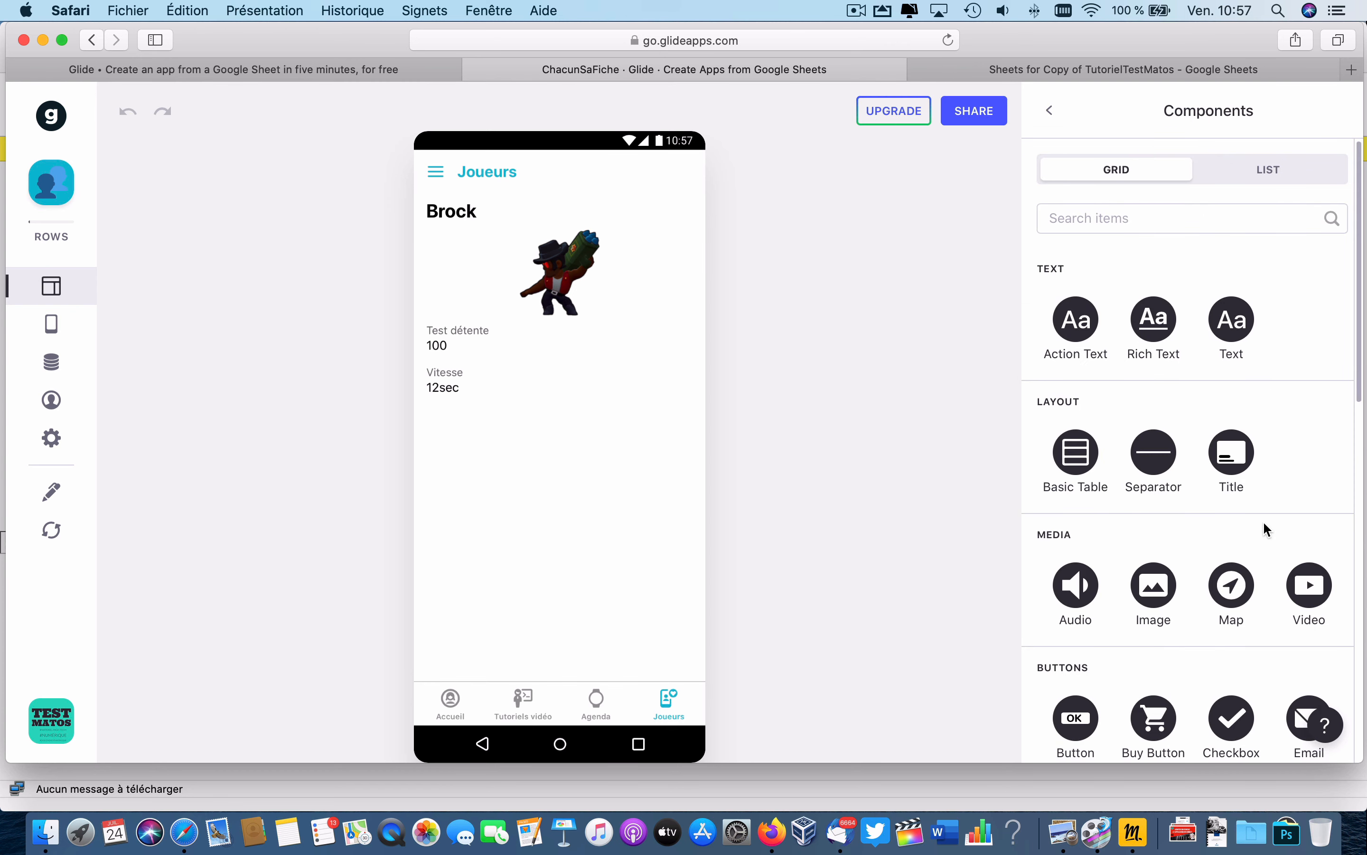
scroll(1329, 493, "down", 5)
scroll(1279, 511, "down", 8)
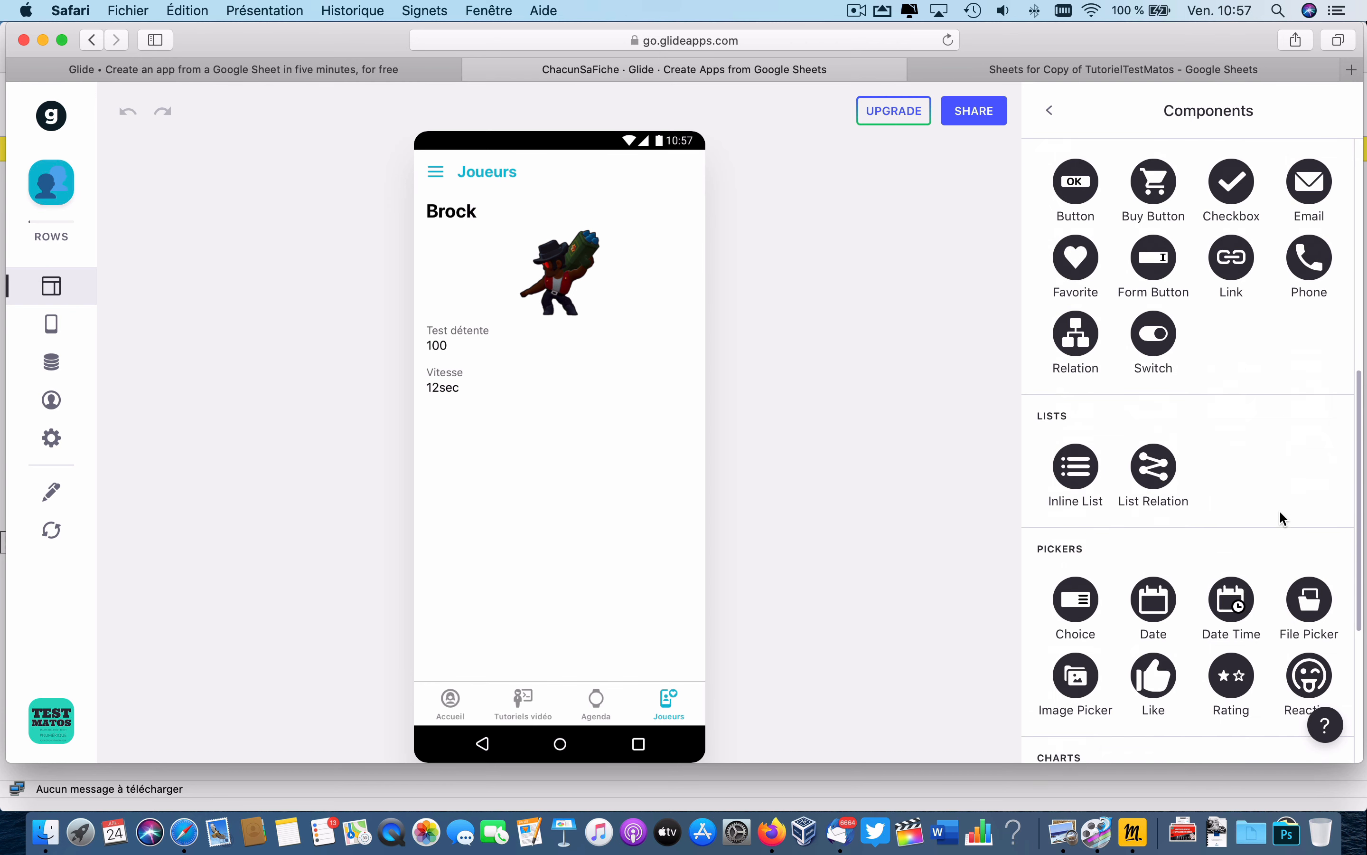
left_click(1325, 429)
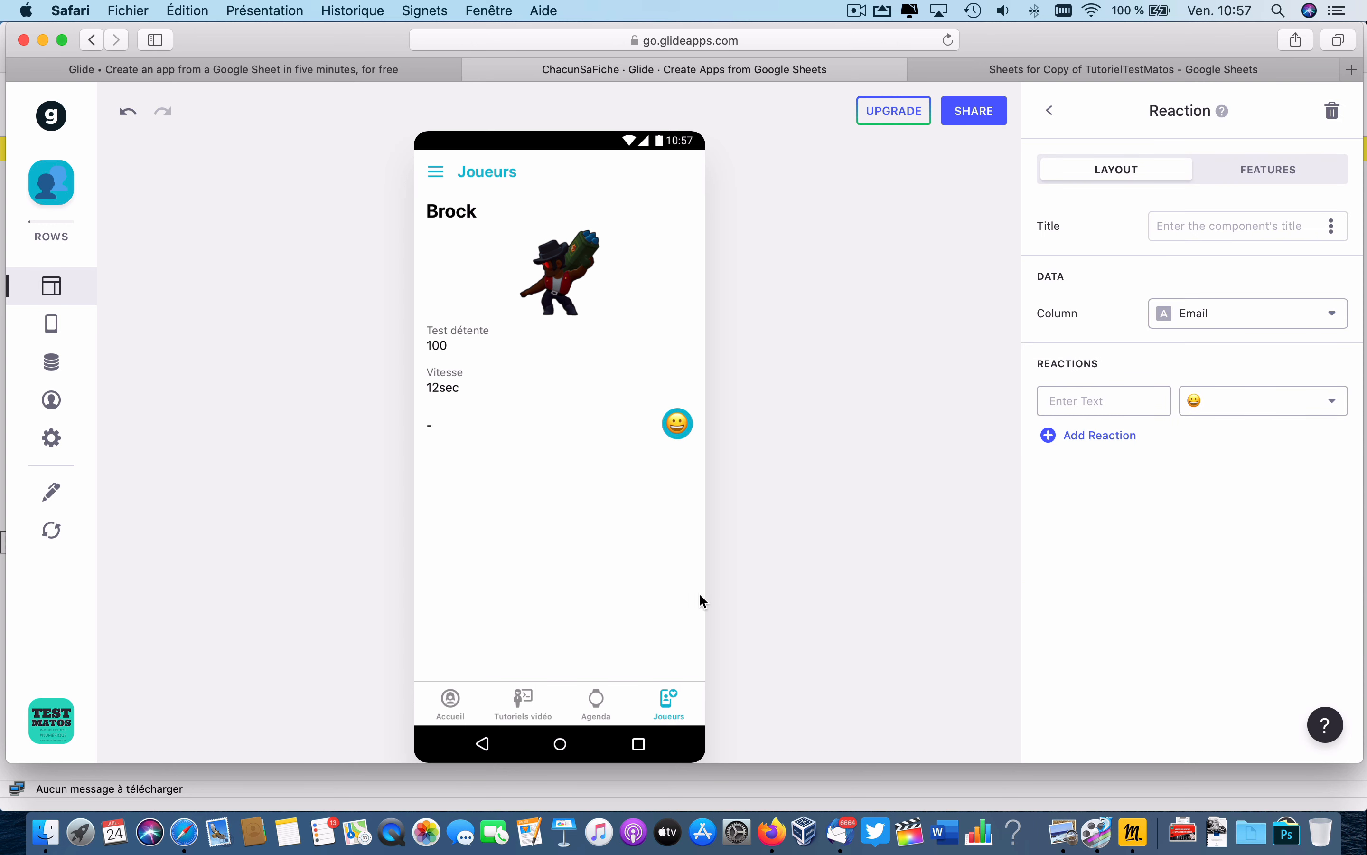
Title the Reaction component "Saisissez votre sensation après la course".
left_click(1199, 232)
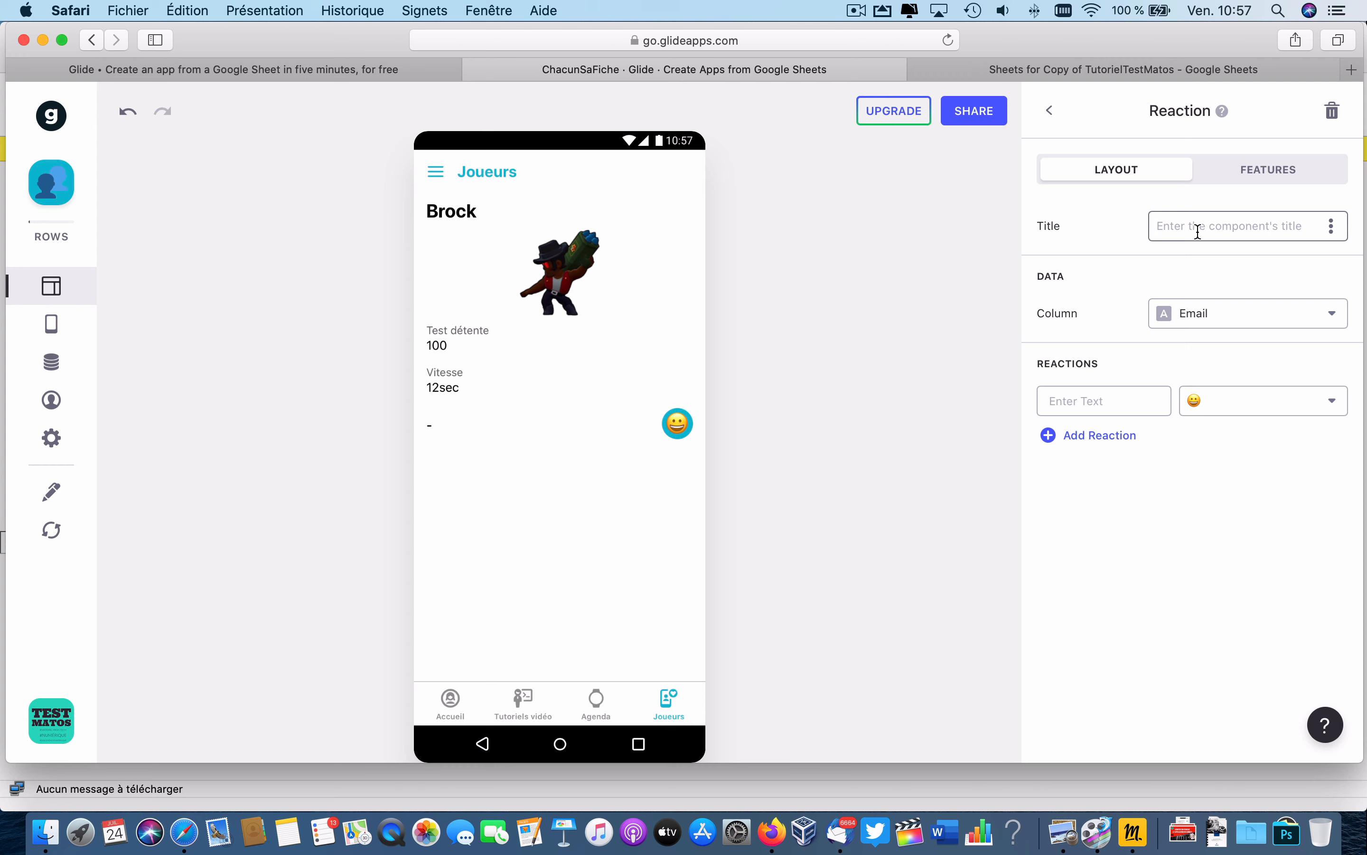
type("S")
type("ssez votre sensation par")
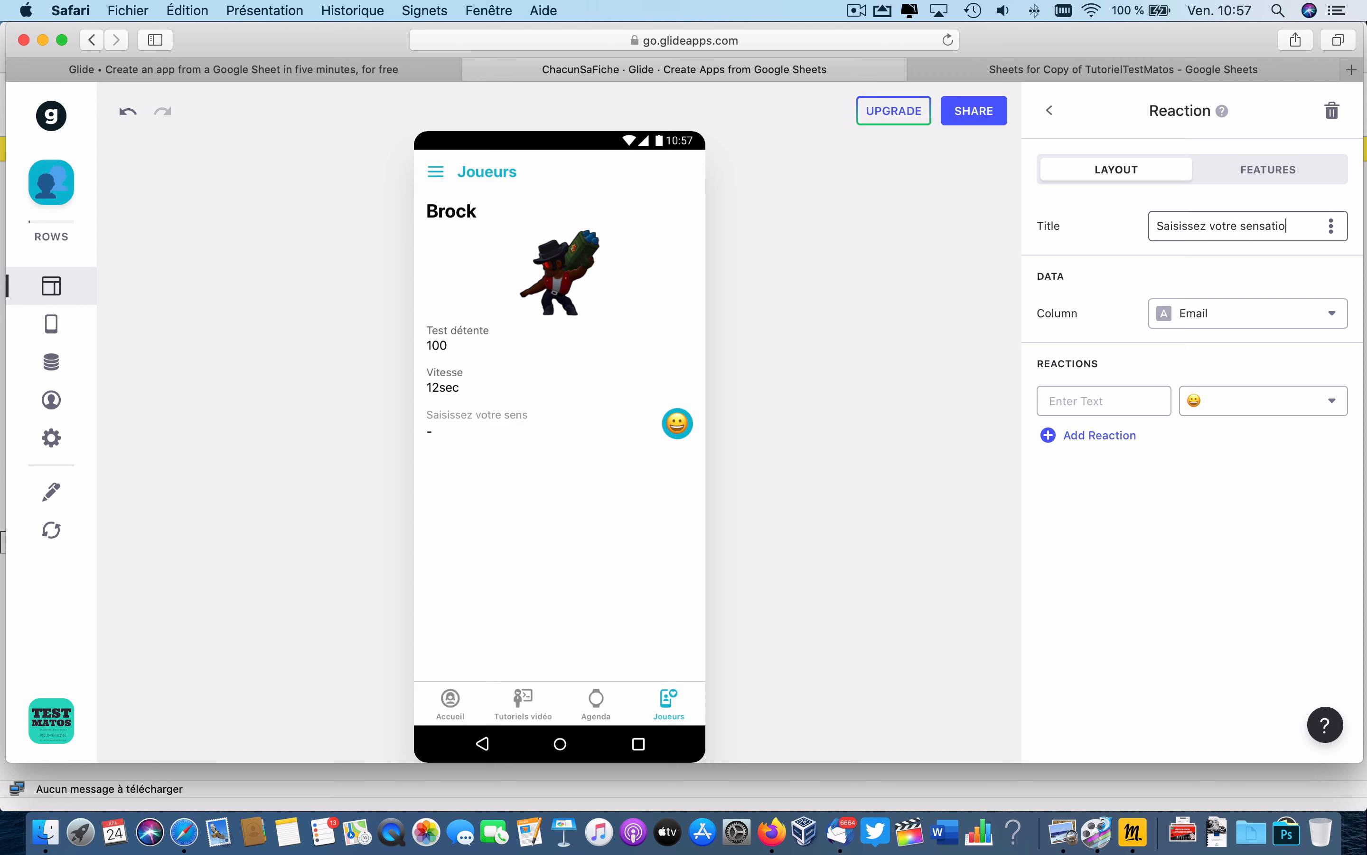
key("BackSpace")
key("BackSpace")
key("BackSpace")
type("après la course")
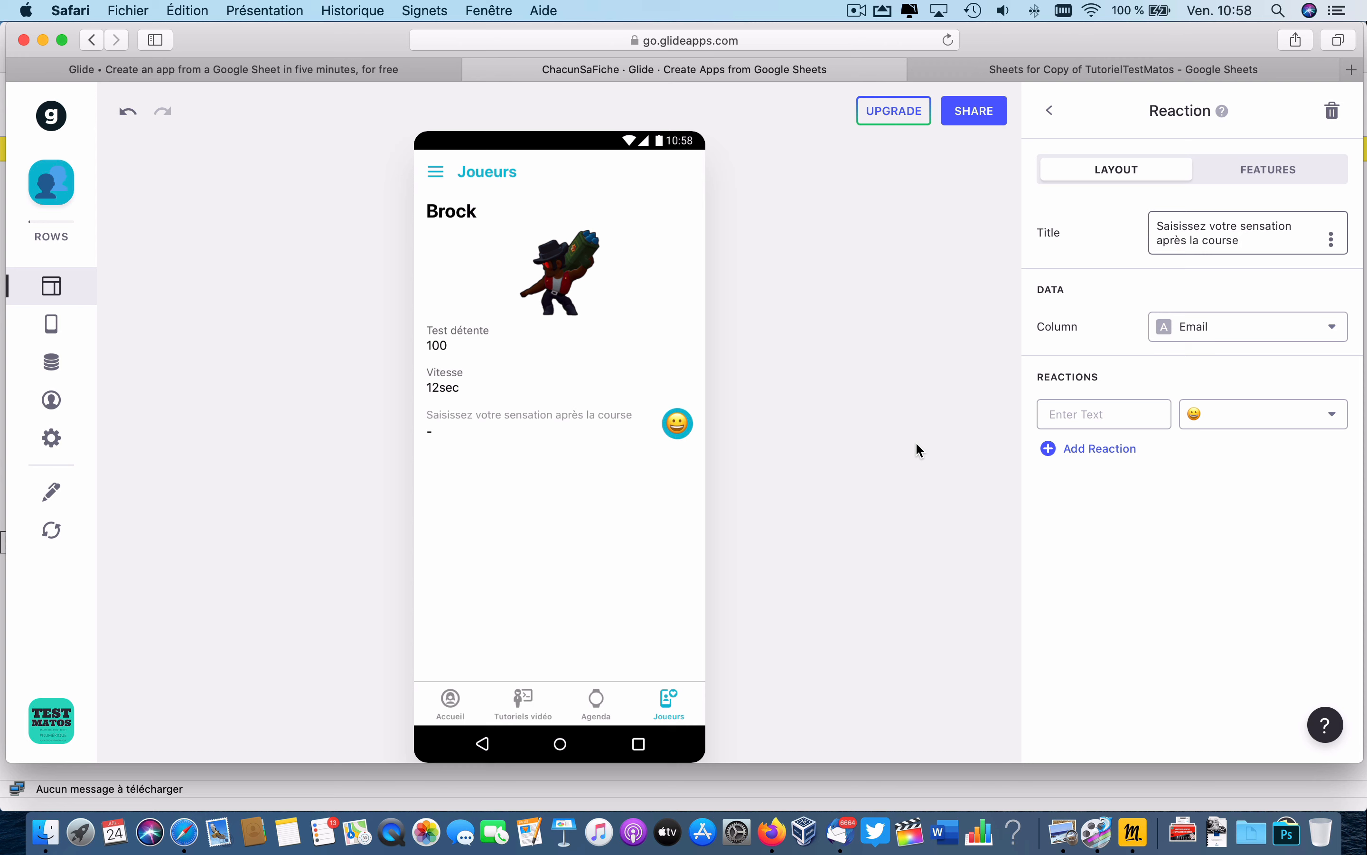
Store the Reaction component's answers in the Réaction column.
left_click(1226, 337)
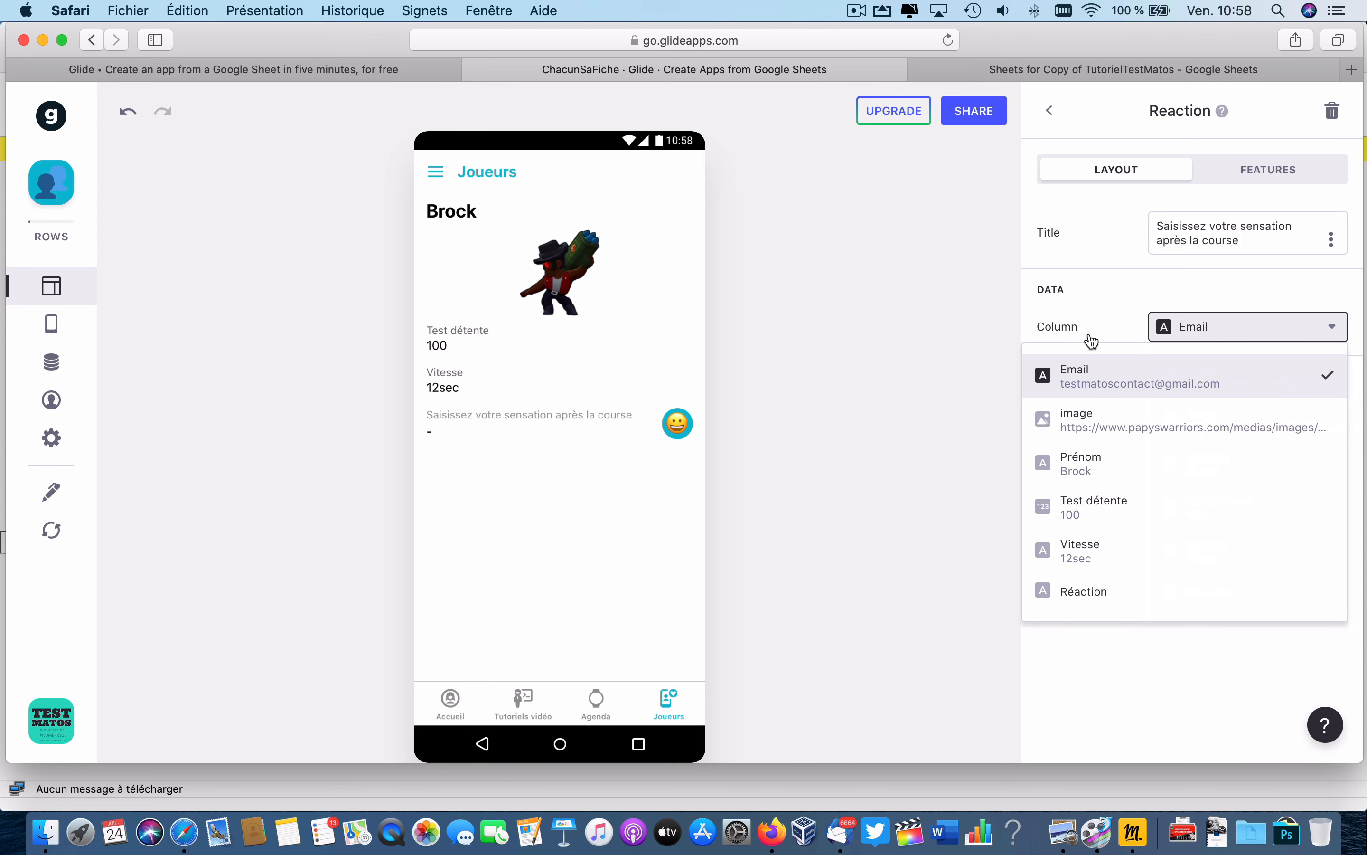
left_click(1085, 591)
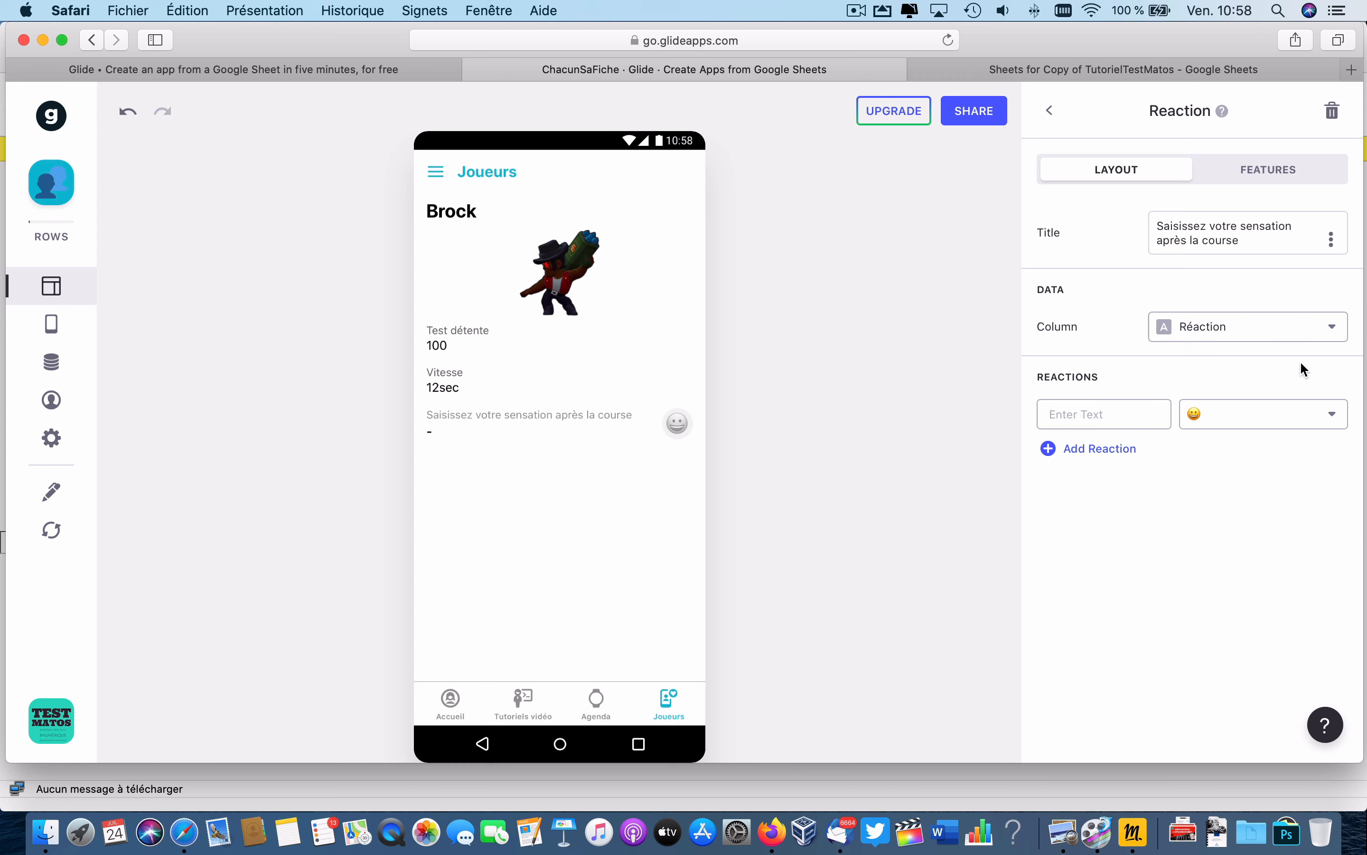
Set the first reaction to the heart-eyes emoji with the text "Trop facile".
left_click(1298, 412)
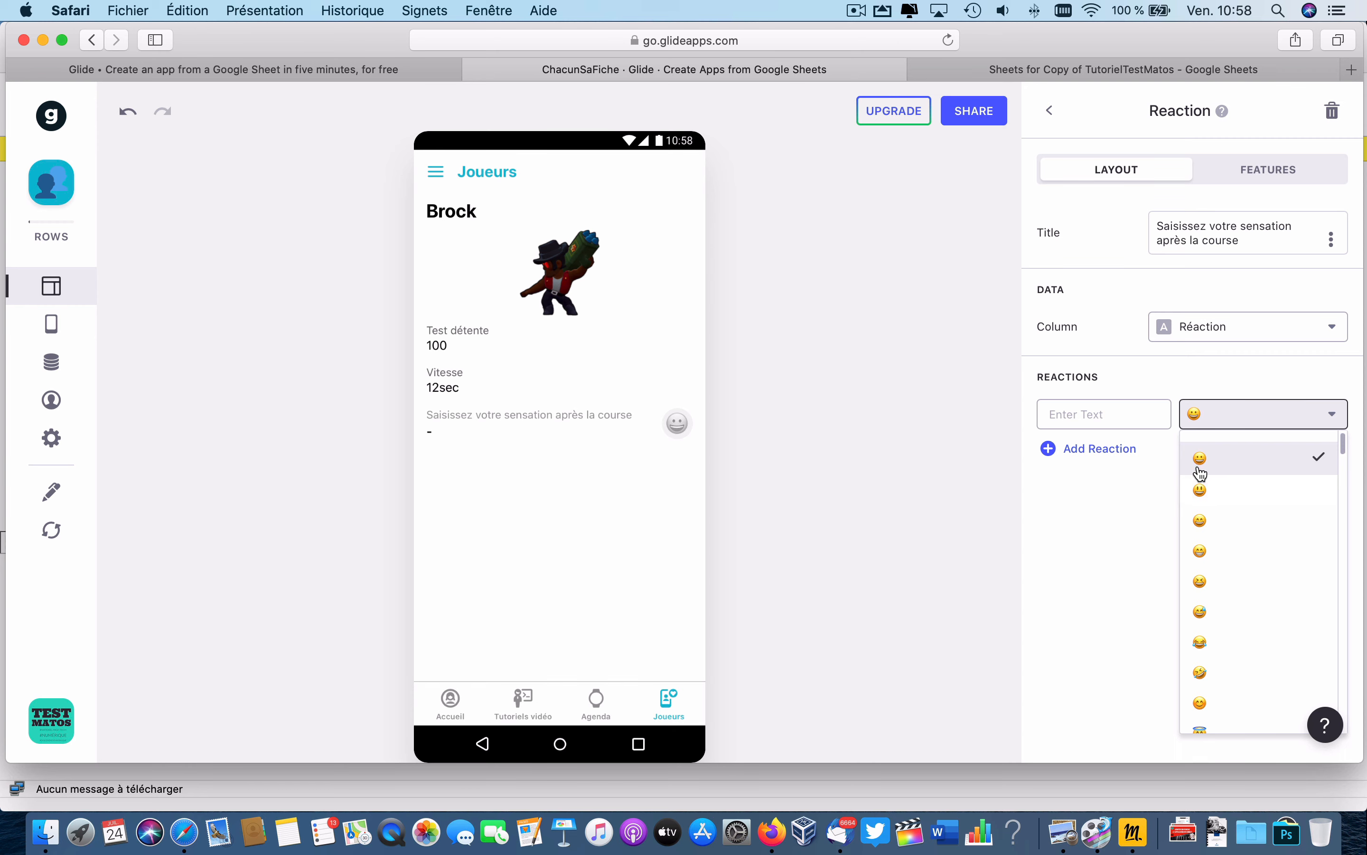
scroll(1171, 460, "up", 1)
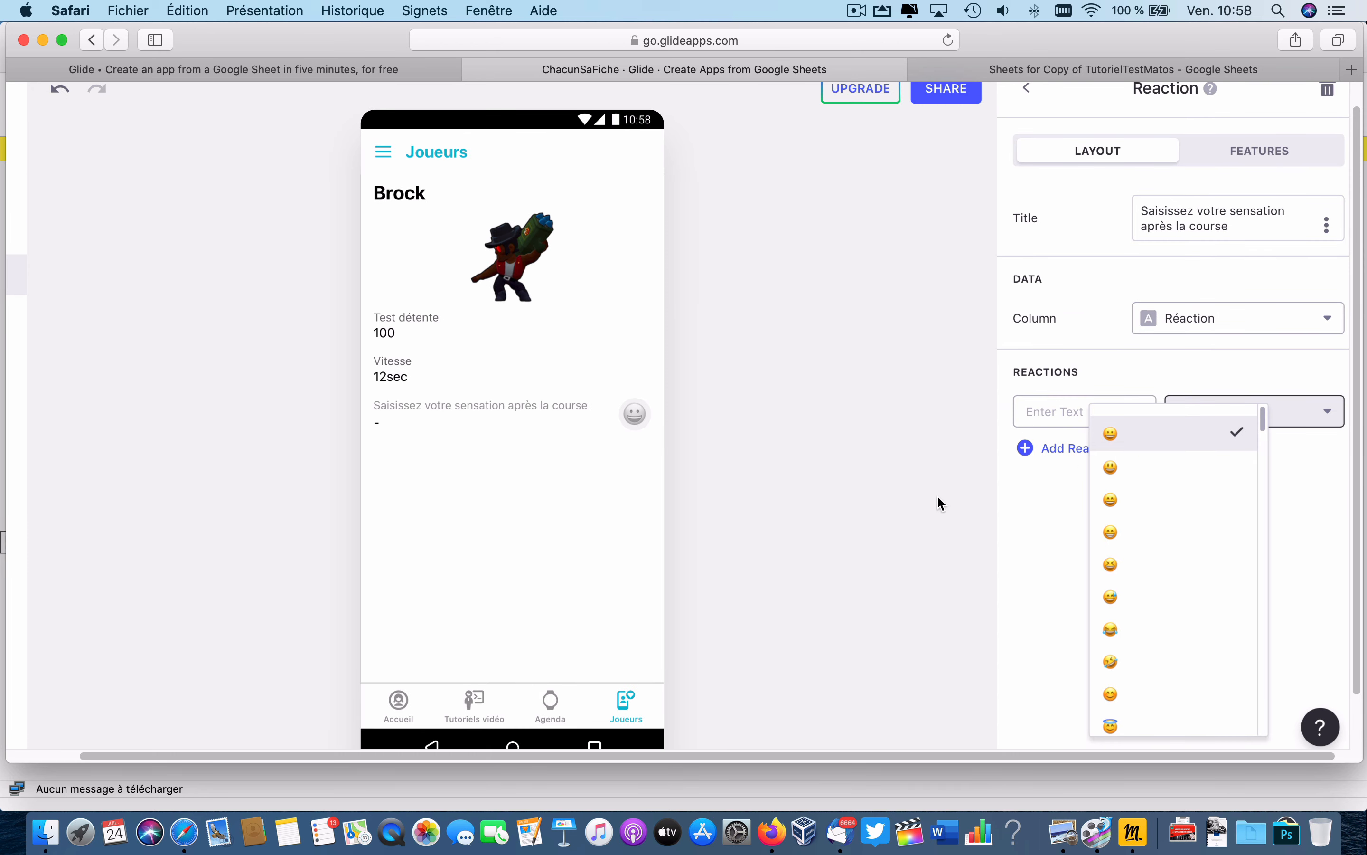
scroll(933, 492, "up", 3)
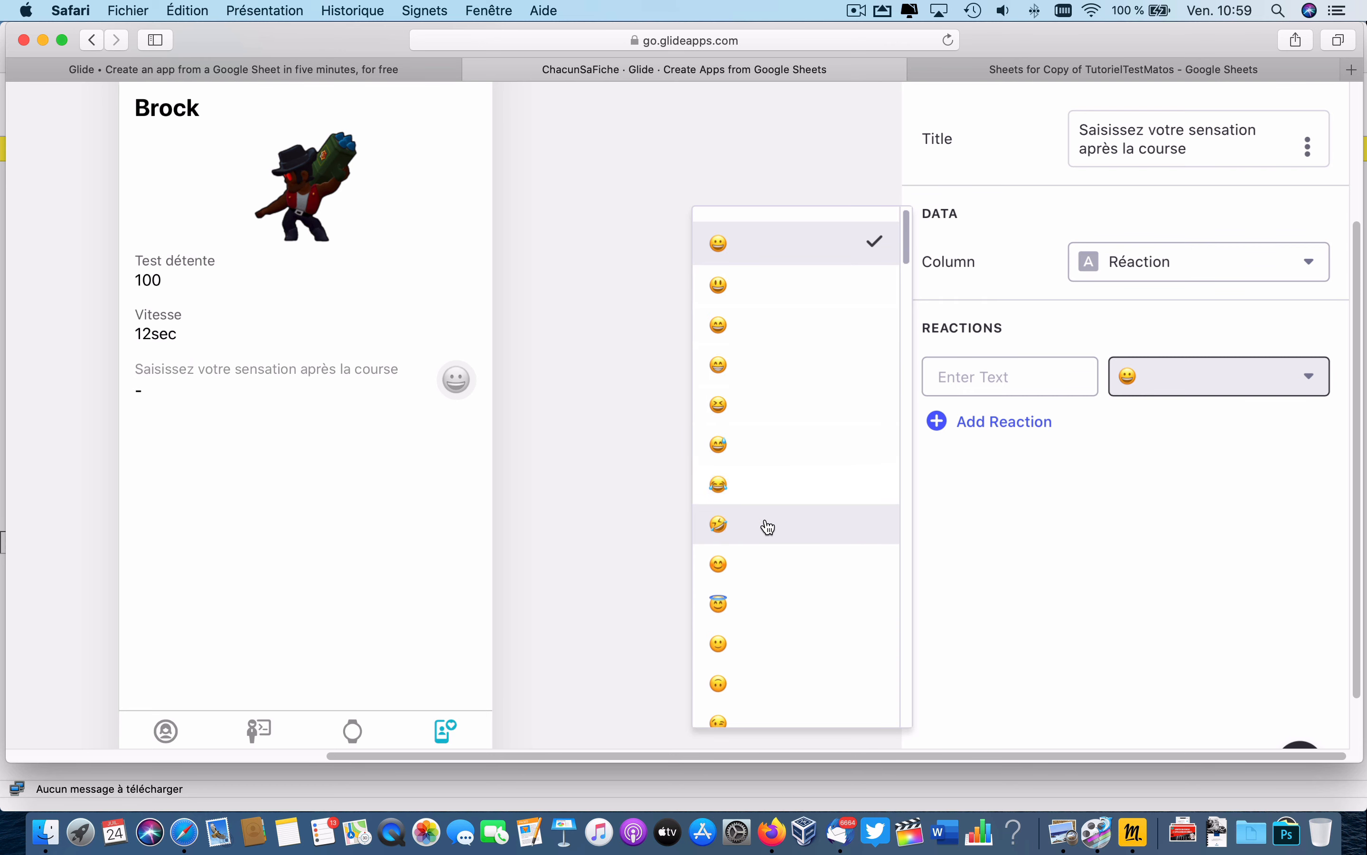
scroll(768, 527, "down", 8)
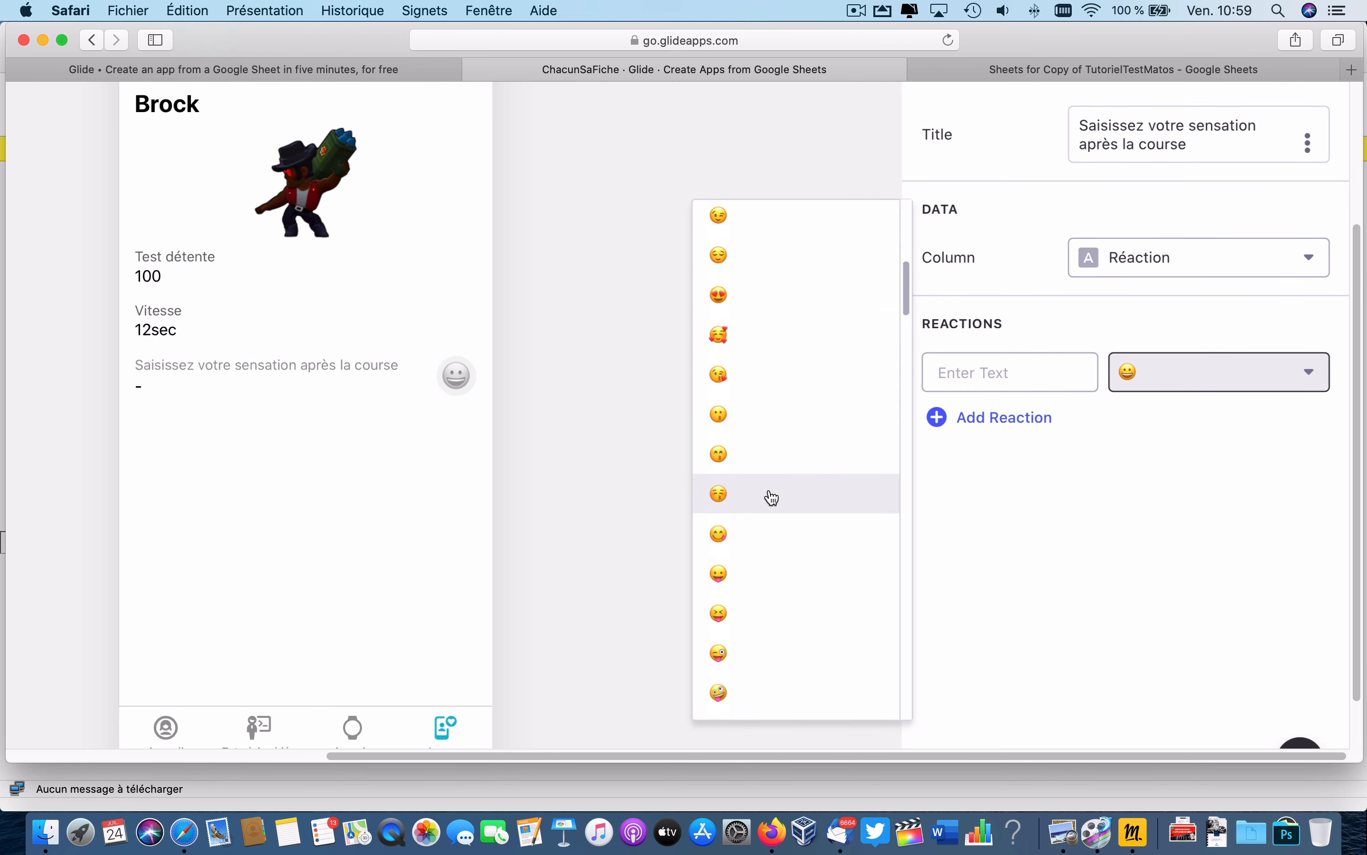
scroll(771, 497, "down", 7)
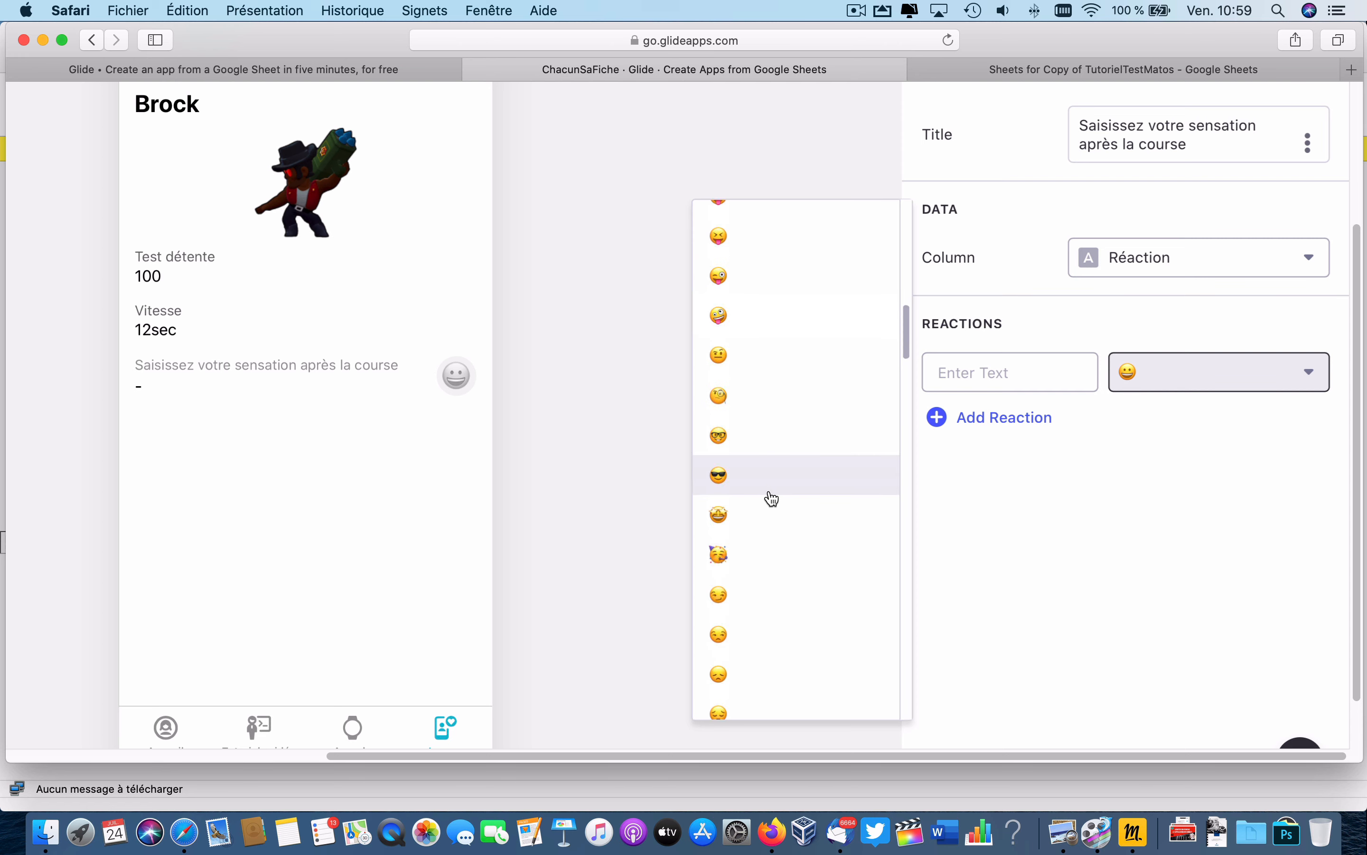
scroll(771, 499, "down", 15)
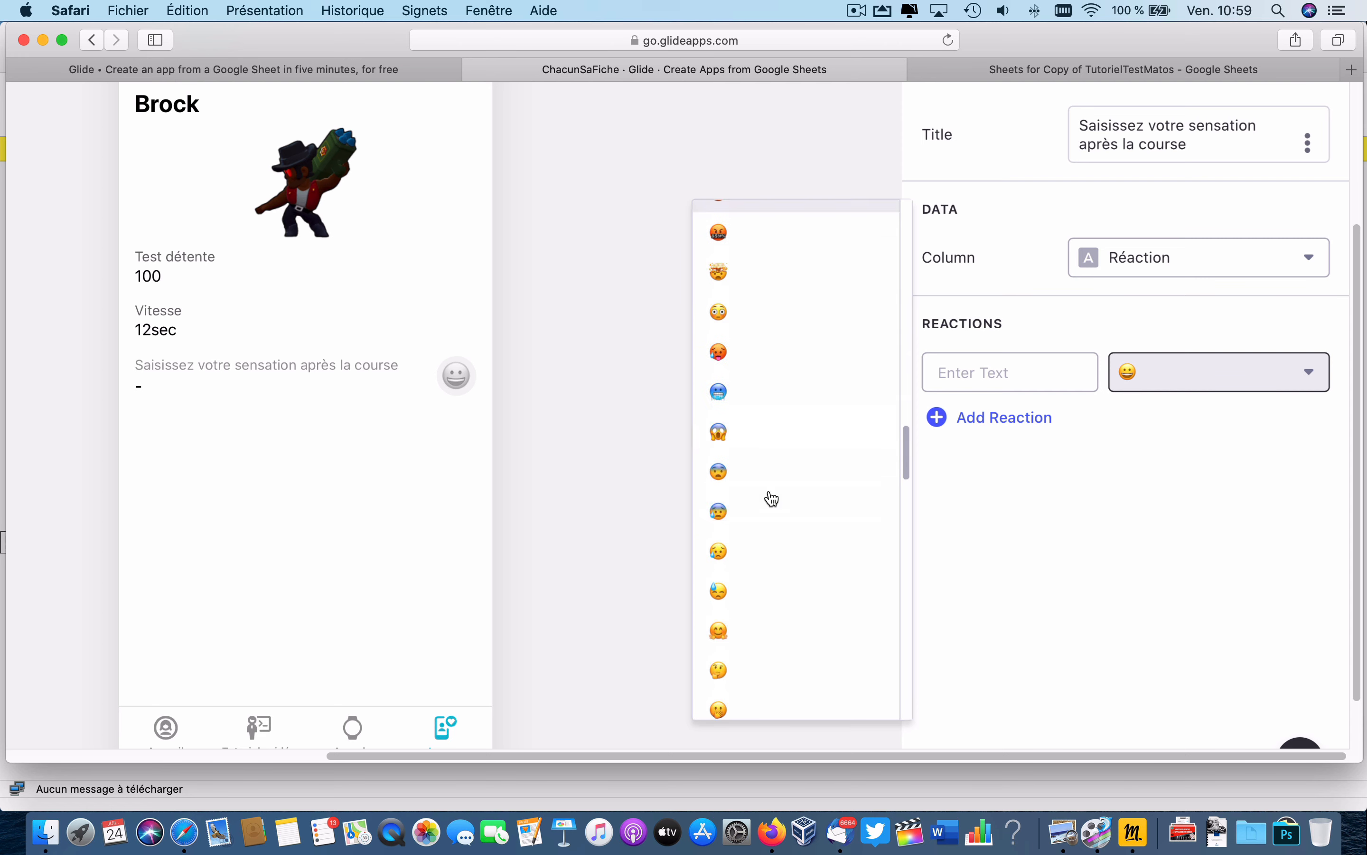
scroll(772, 499, "down", 4)
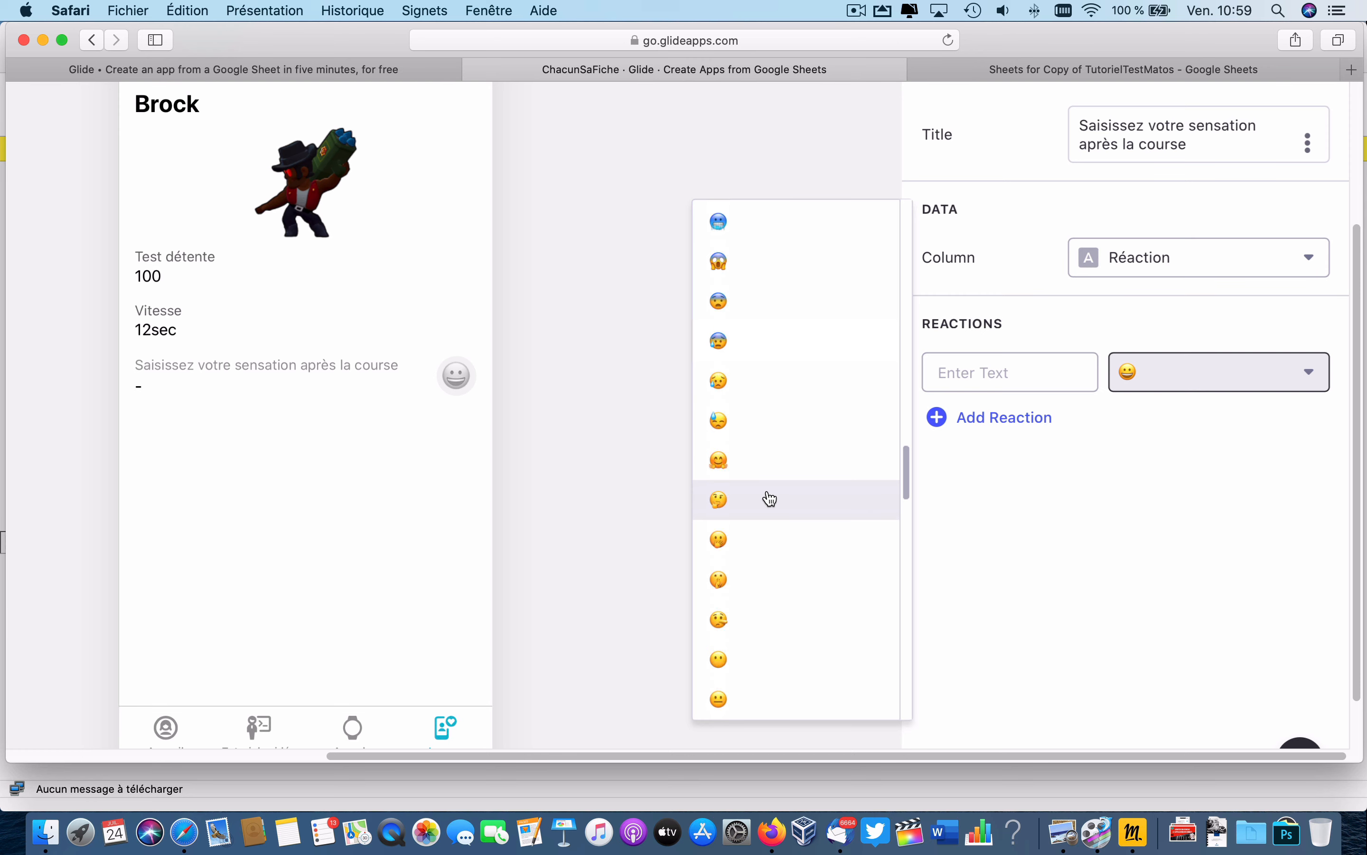
scroll(770, 499, "down", 15)
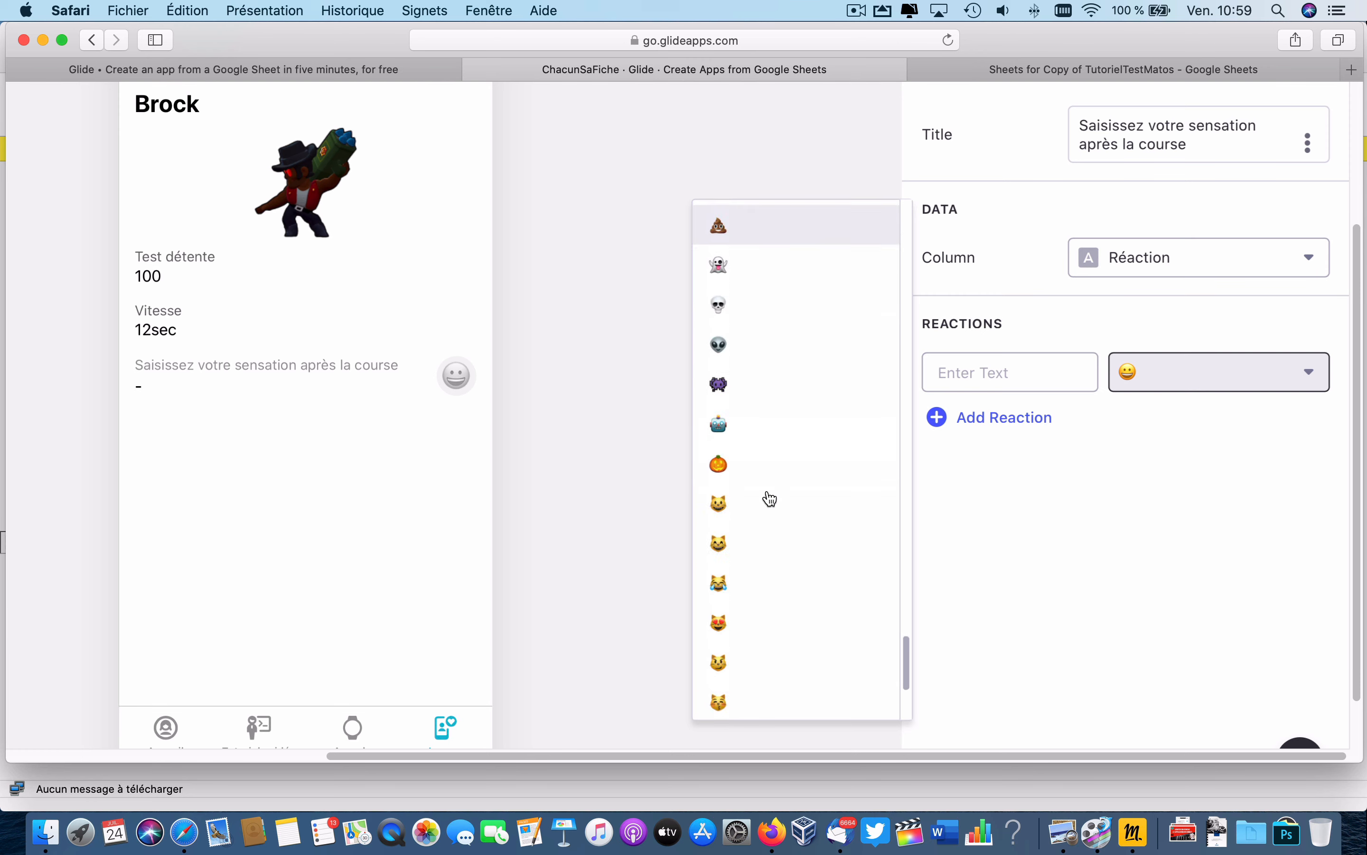
scroll(770, 499, "down", 10)
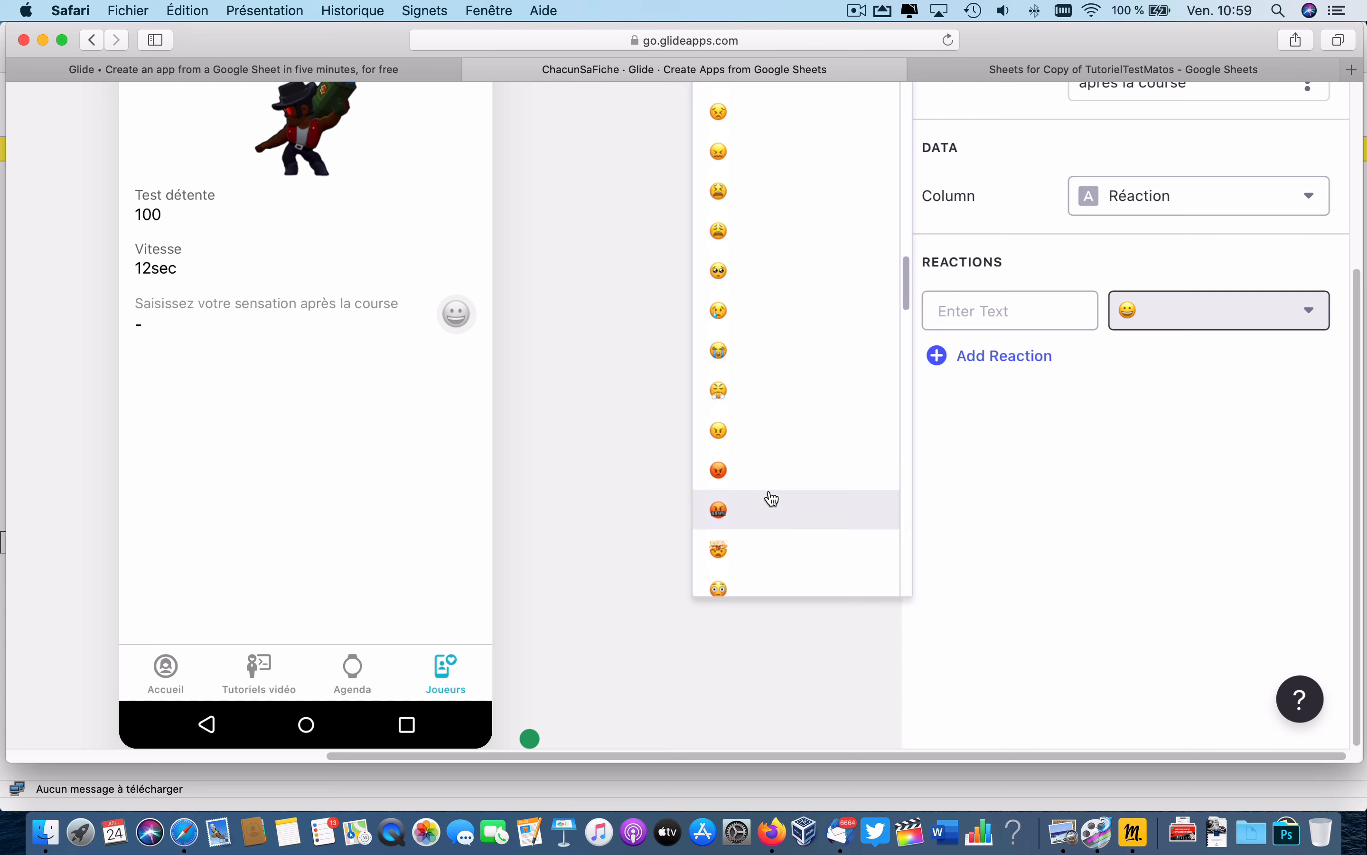
scroll(772, 498, "up", 20)
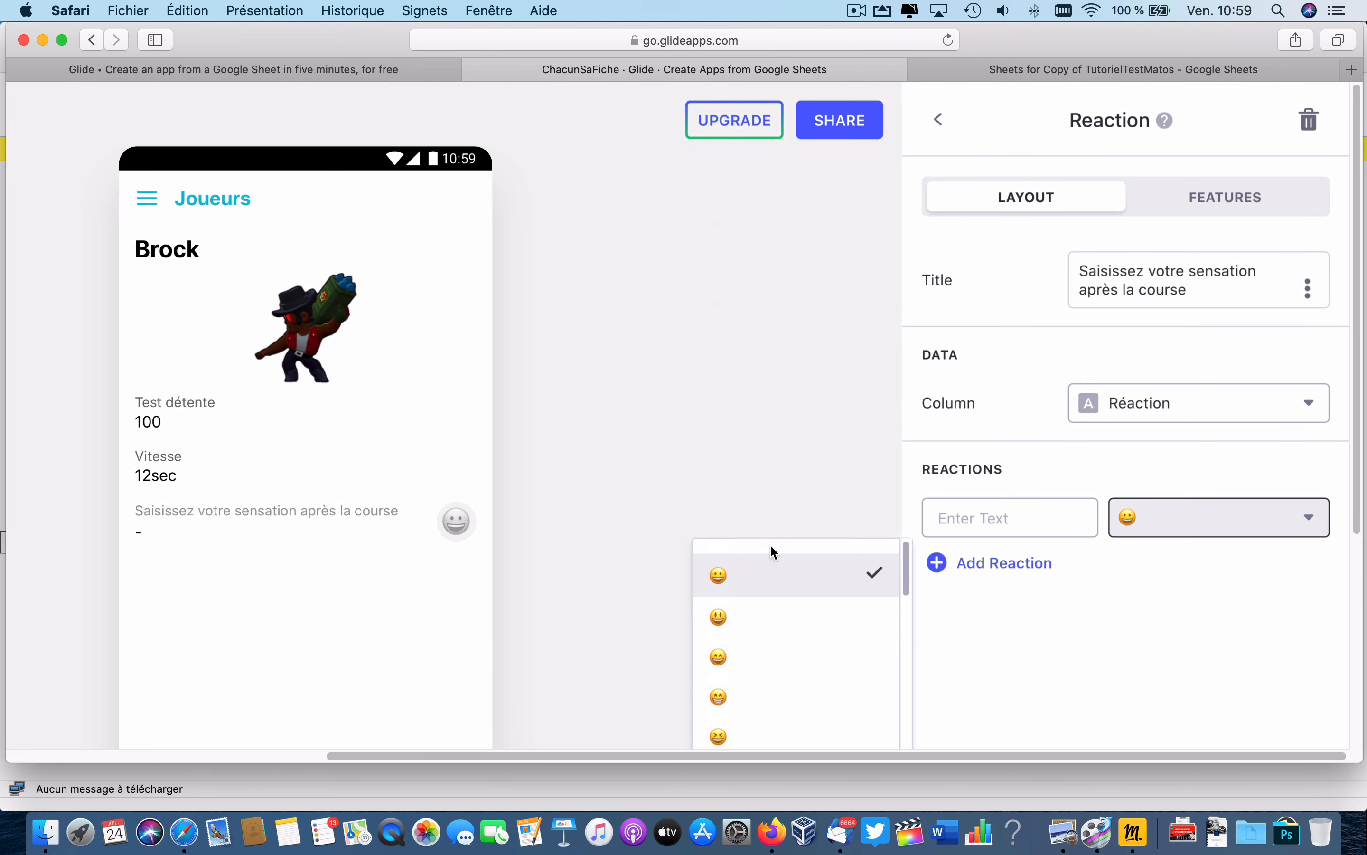
scroll(758, 519, "down", 10)
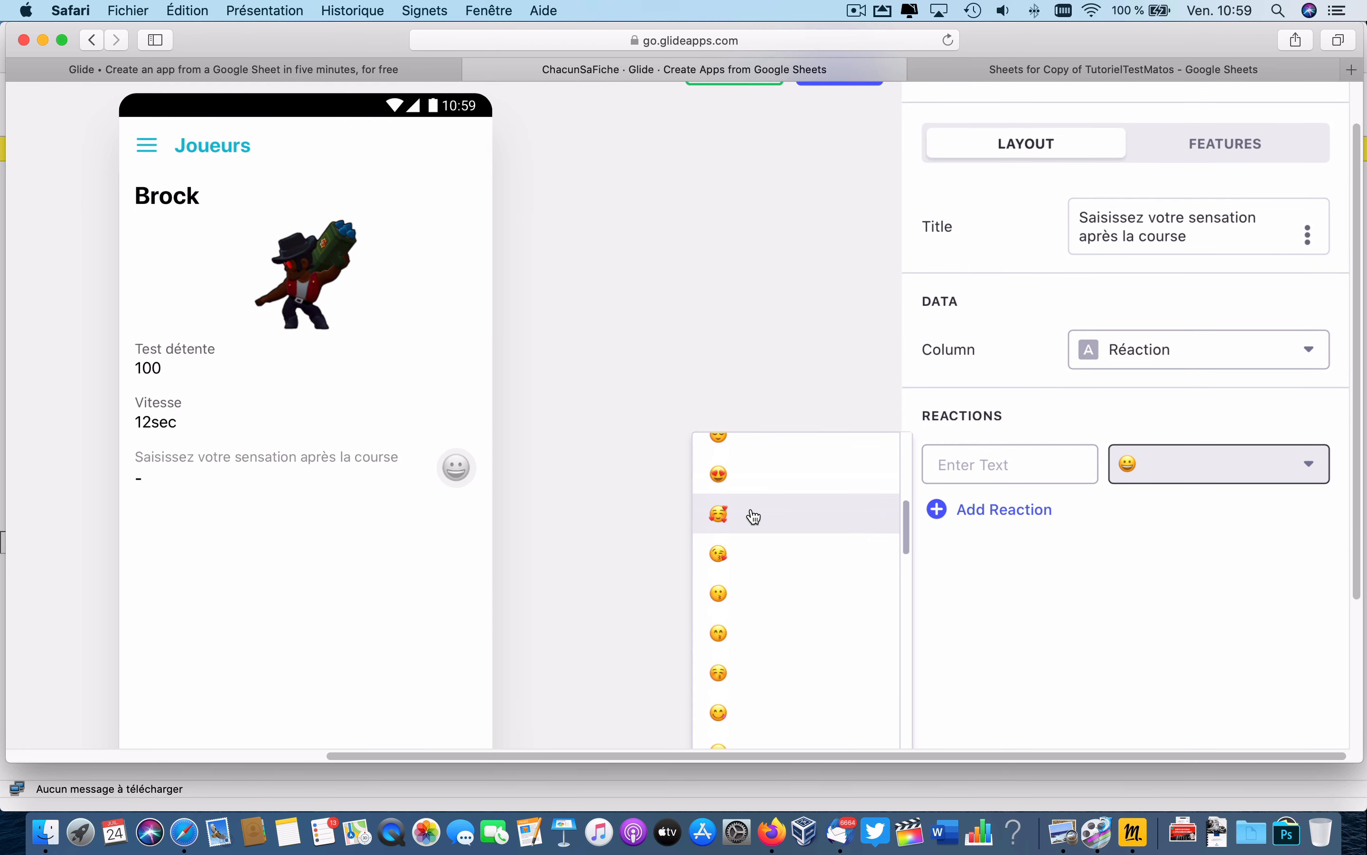
scroll(751, 509, "up", 1)
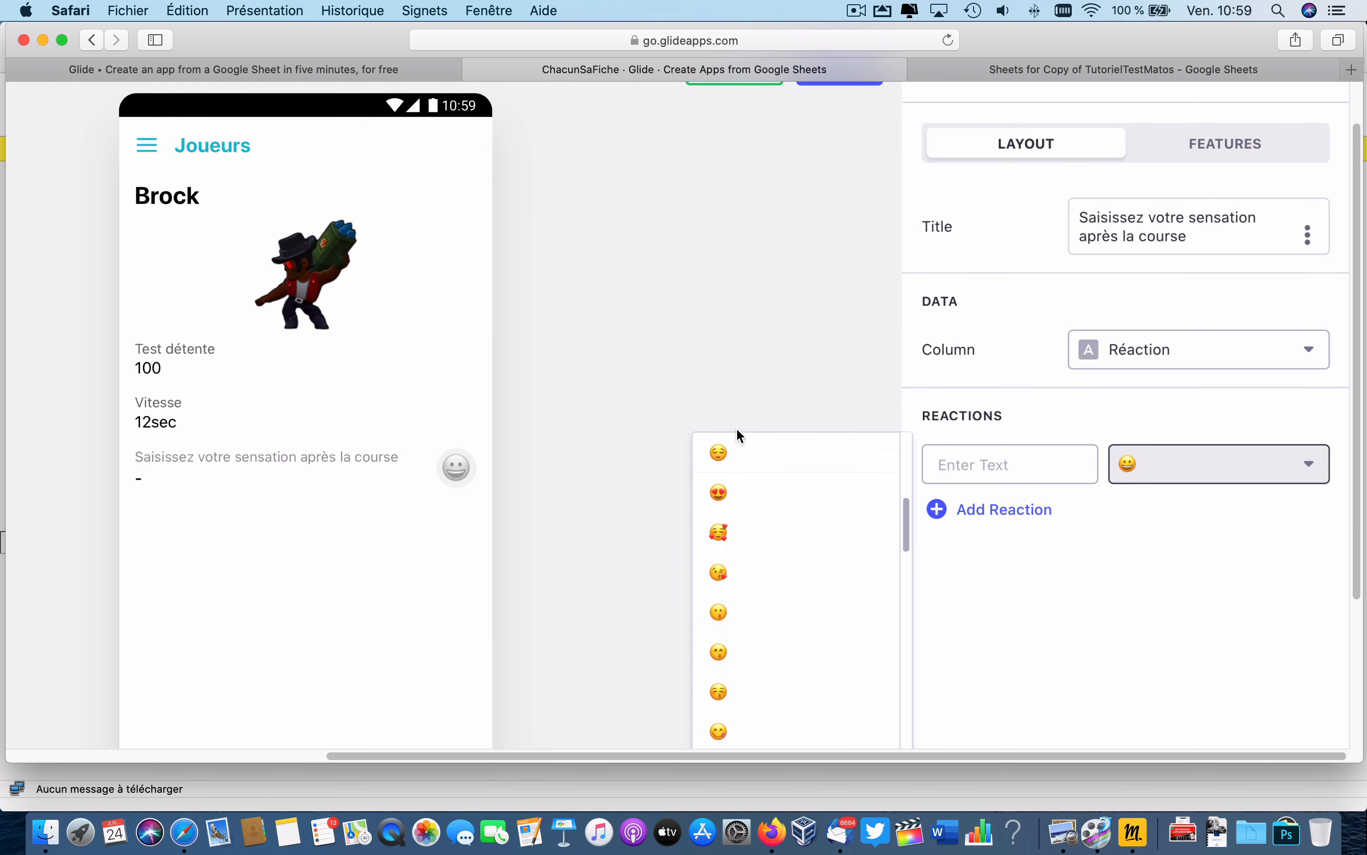
left_click(737, 506)
left_click(1003, 468)
type("Trop facile")
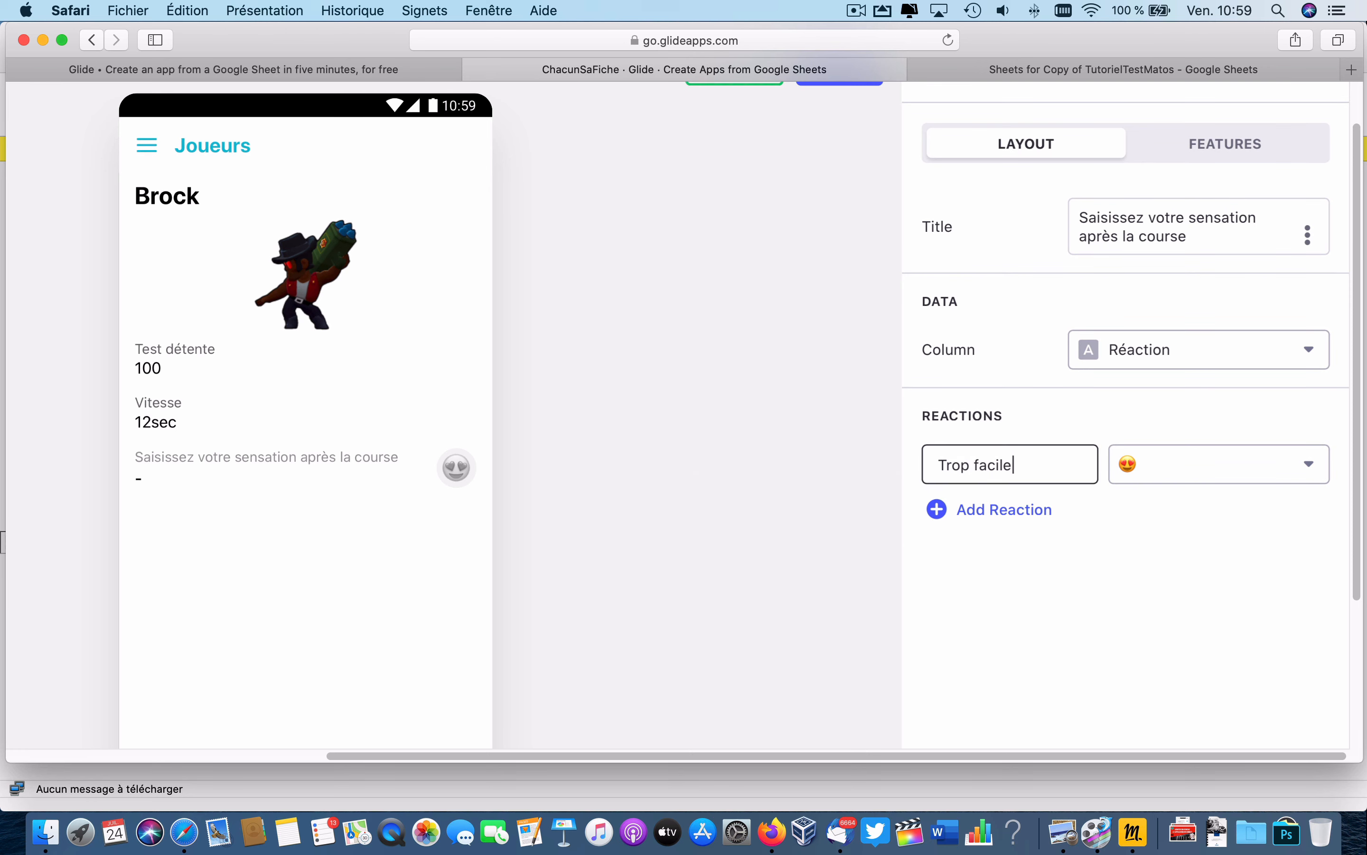
Add a second reaction using the open-mouthed smiley with big eyes and the text "Je suis bien".
left_click(1004, 510)
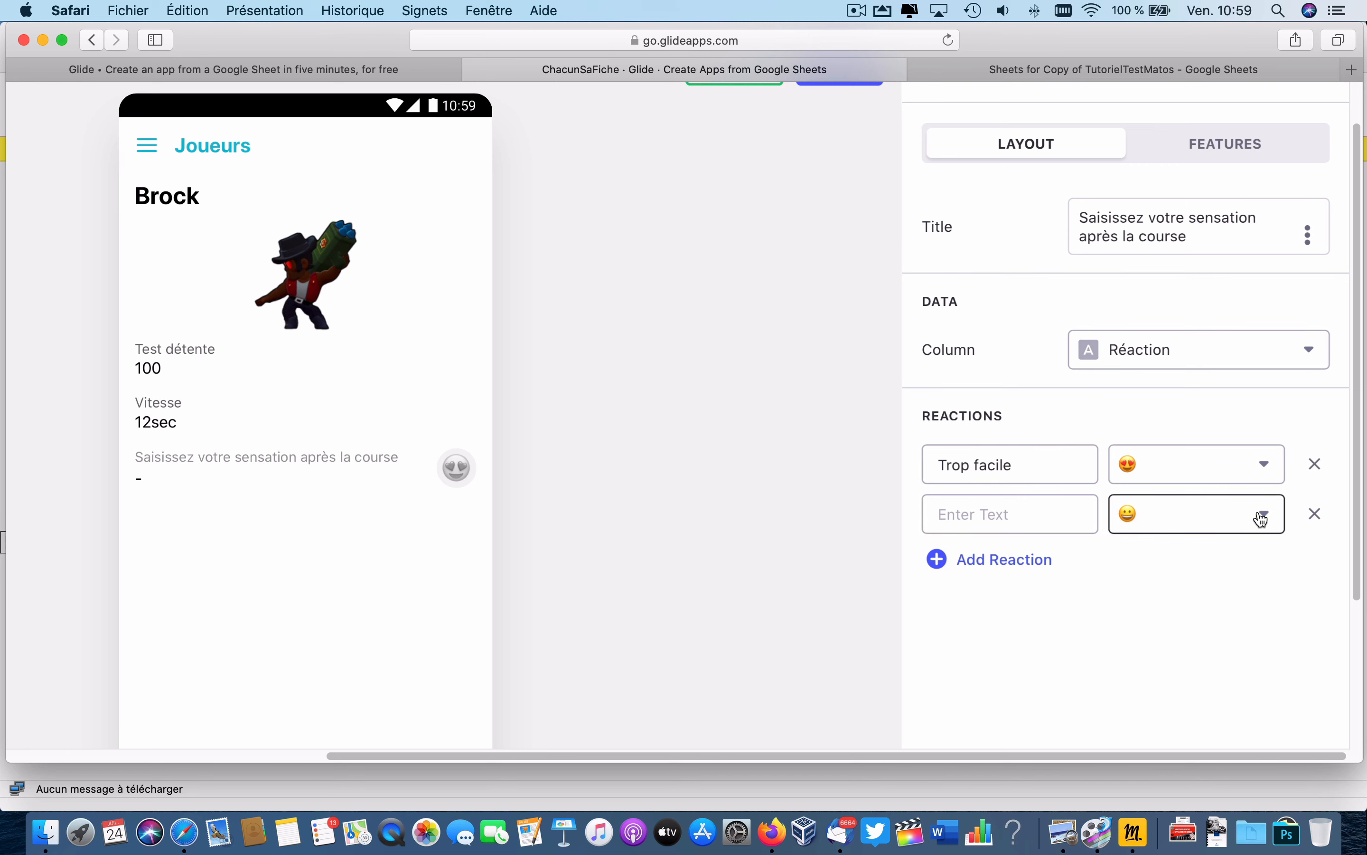
left_click(1261, 517)
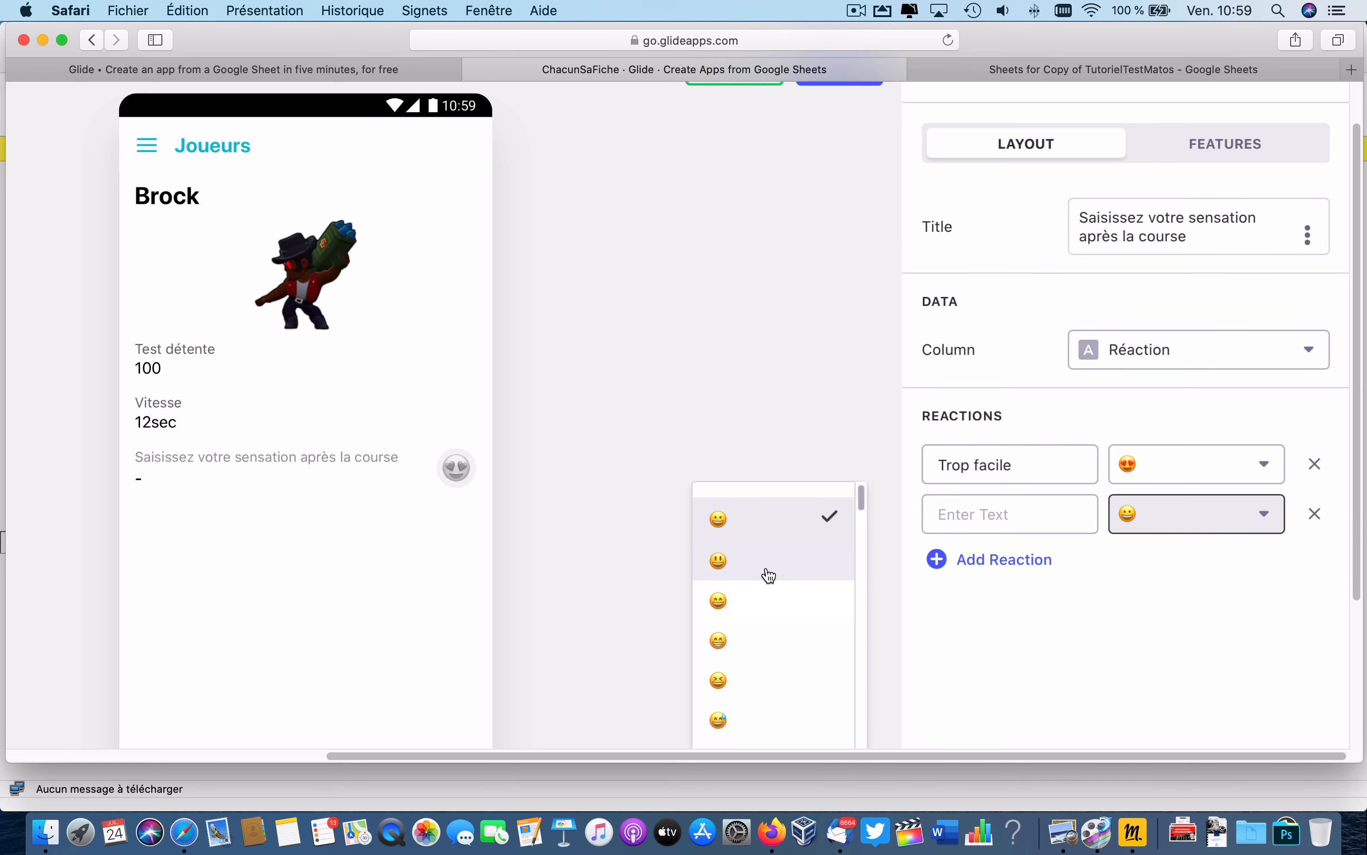
left_click(770, 575)
left_click(1013, 519)
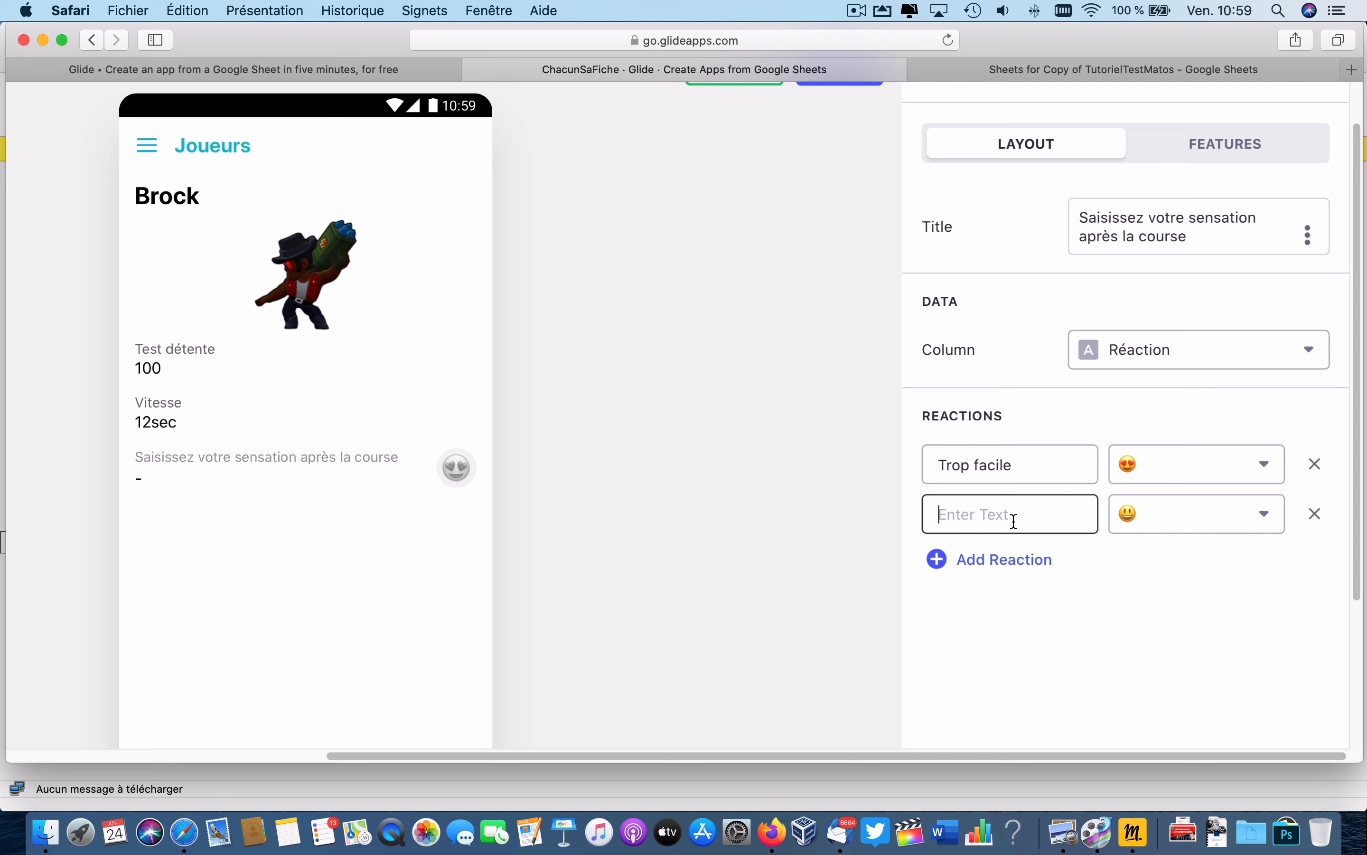
type("Je suis bien")
Add a third reaction using the smiling emoji with a sweat drop and the text "Ca commence à être dur".
left_click(992, 561)
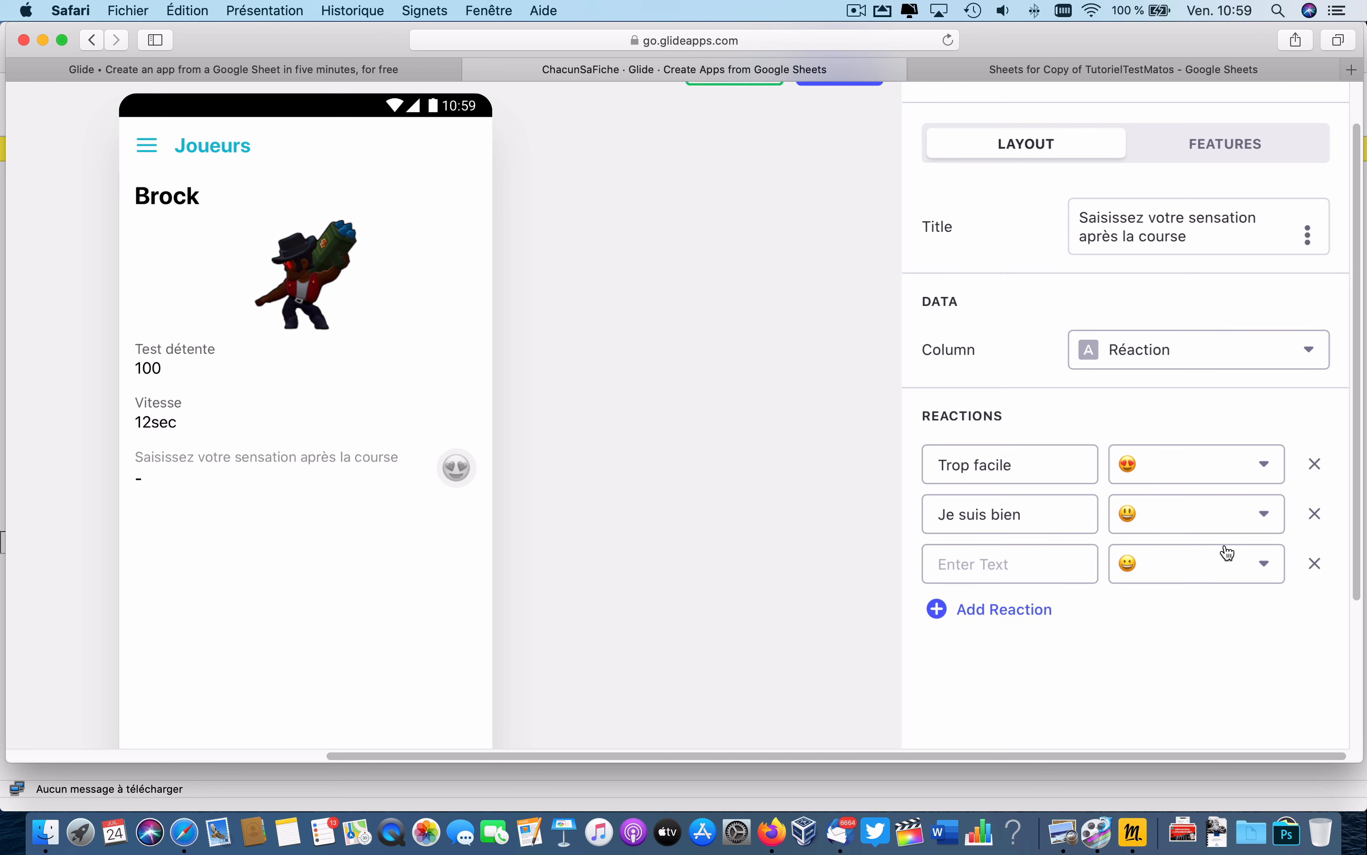
left_click(1221, 564)
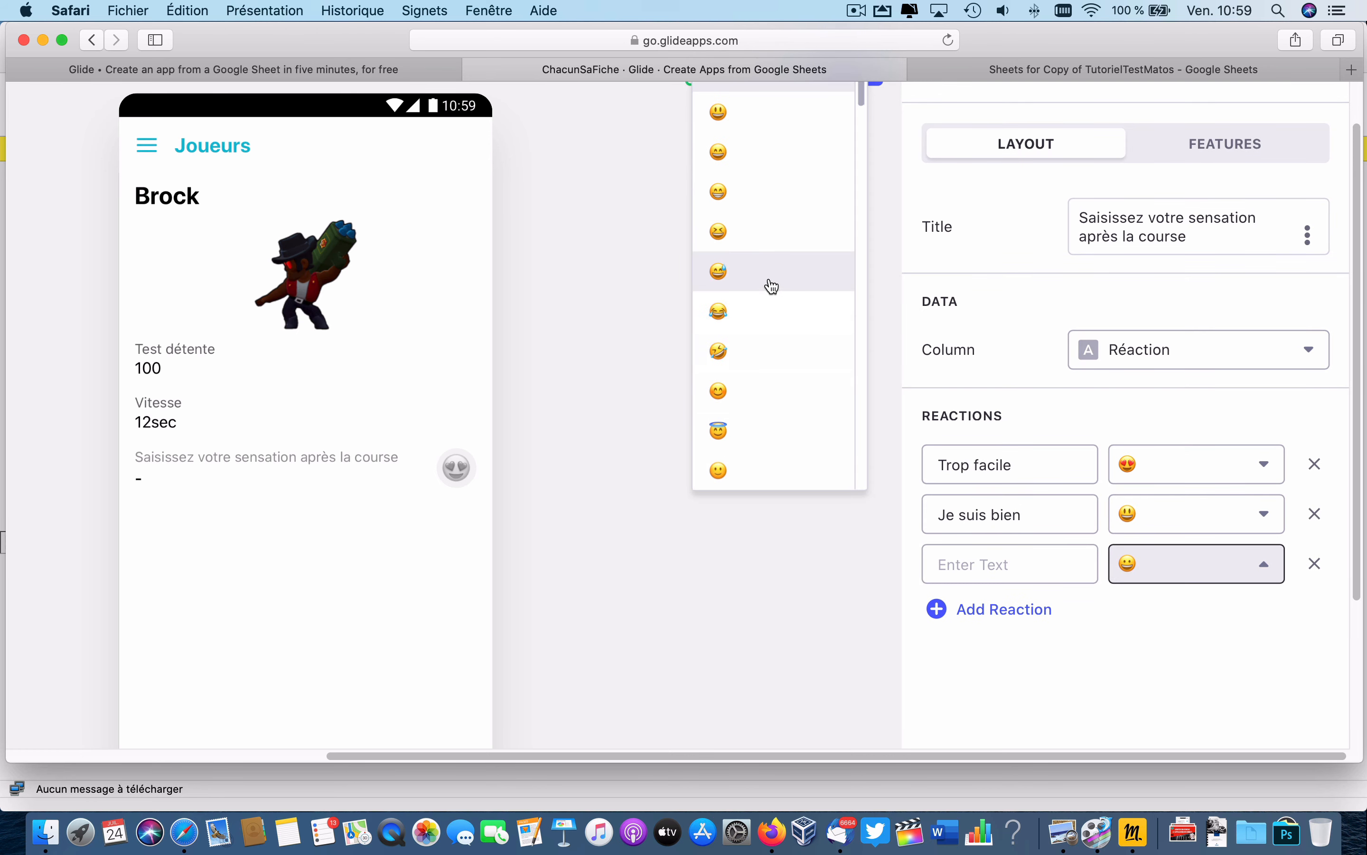
left_click(772, 285)
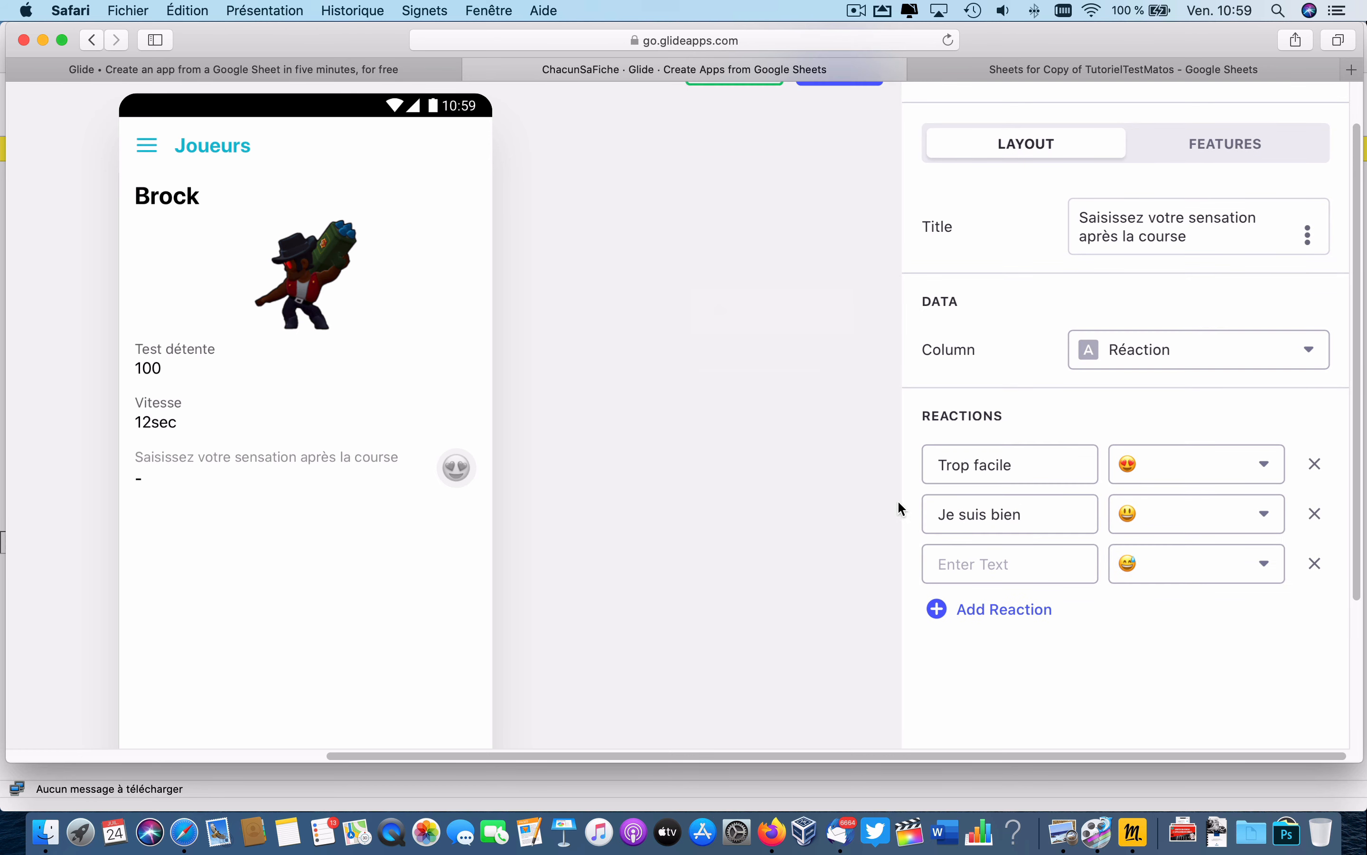
left_click(973, 579)
type("C")
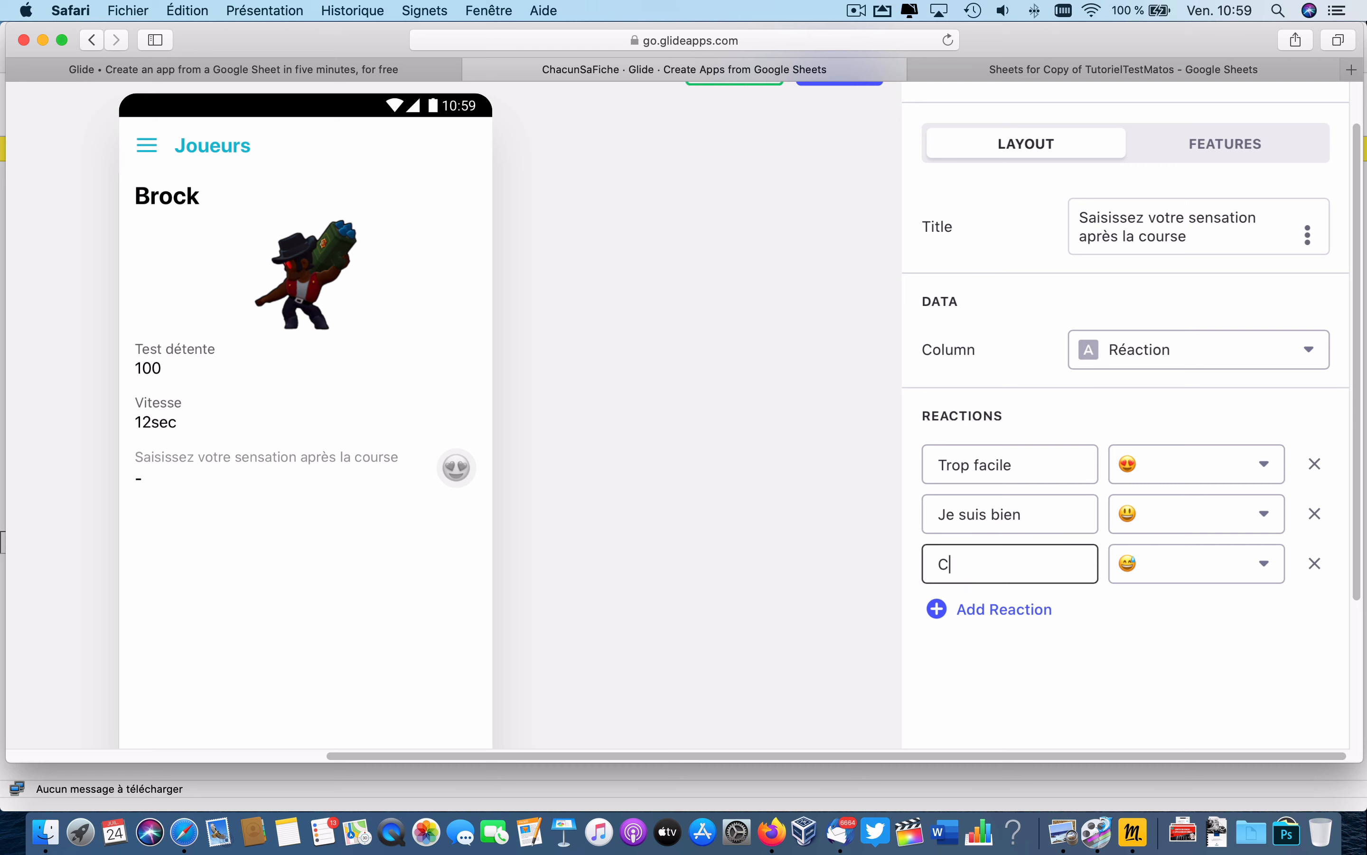
type("a commence à être dur")
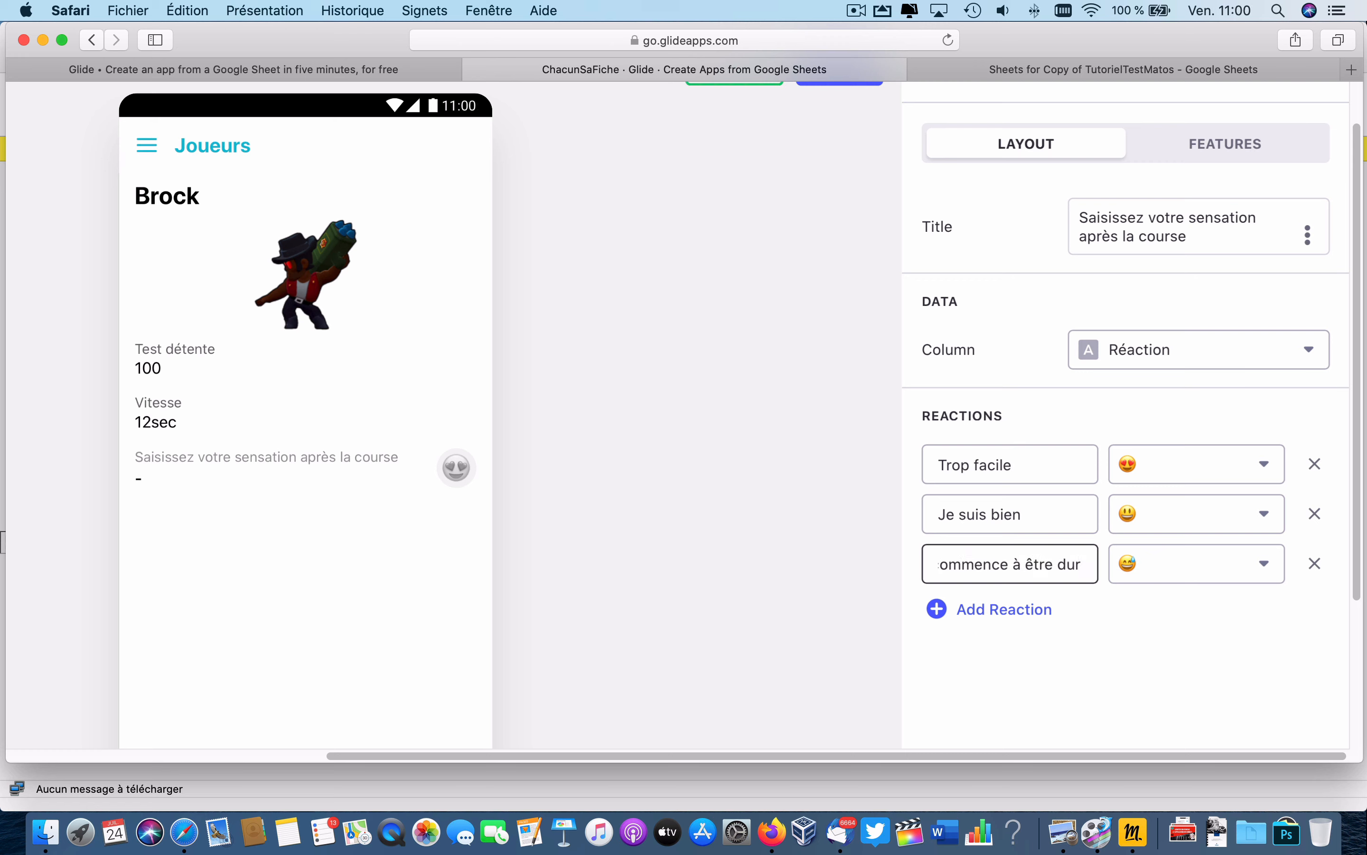
Add a fourth reaction using the red overheated-face emoji and the text "Beaucoup trop dur pour moi".
left_click(995, 610)
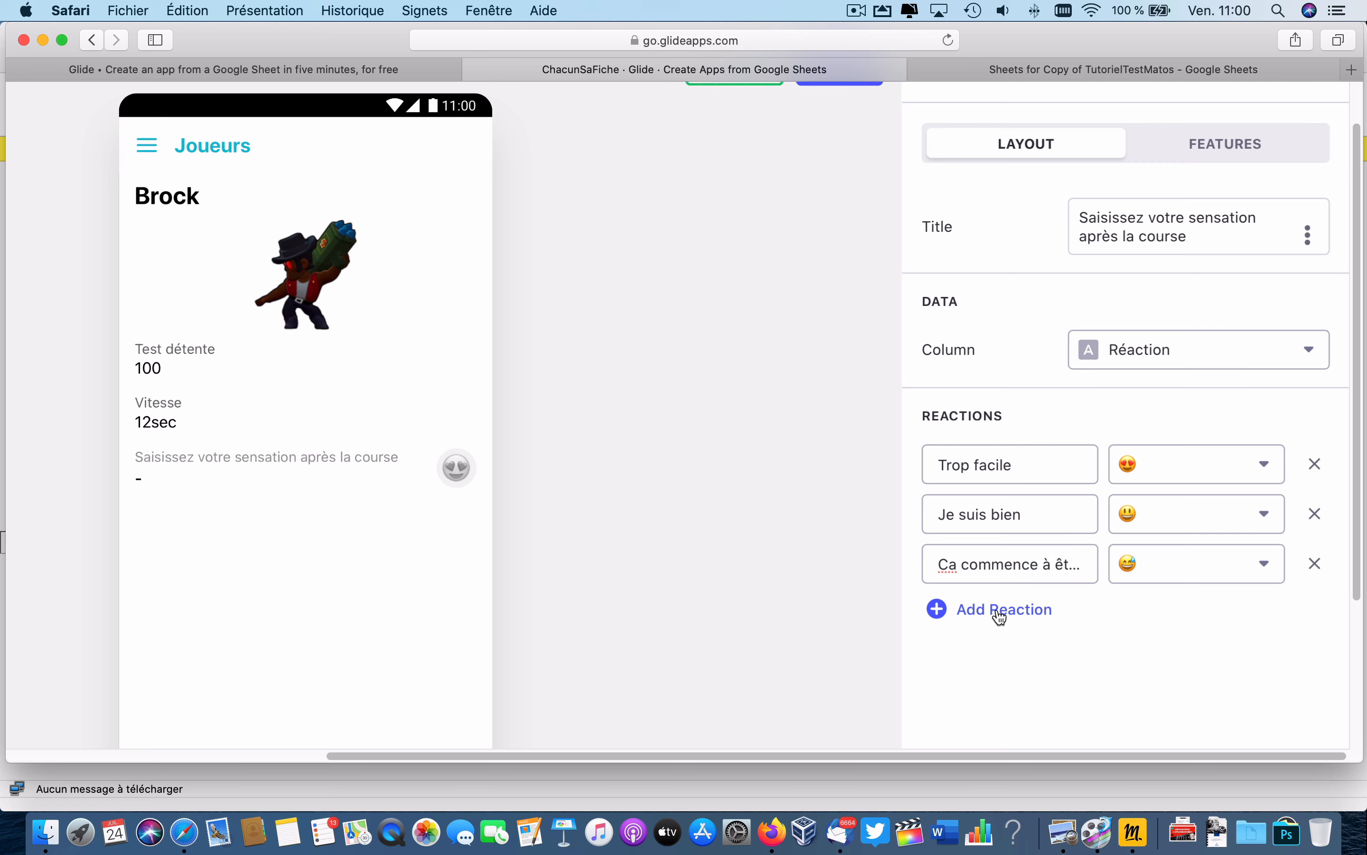
left_click(1200, 620)
scroll(760, 467, "down", 3)
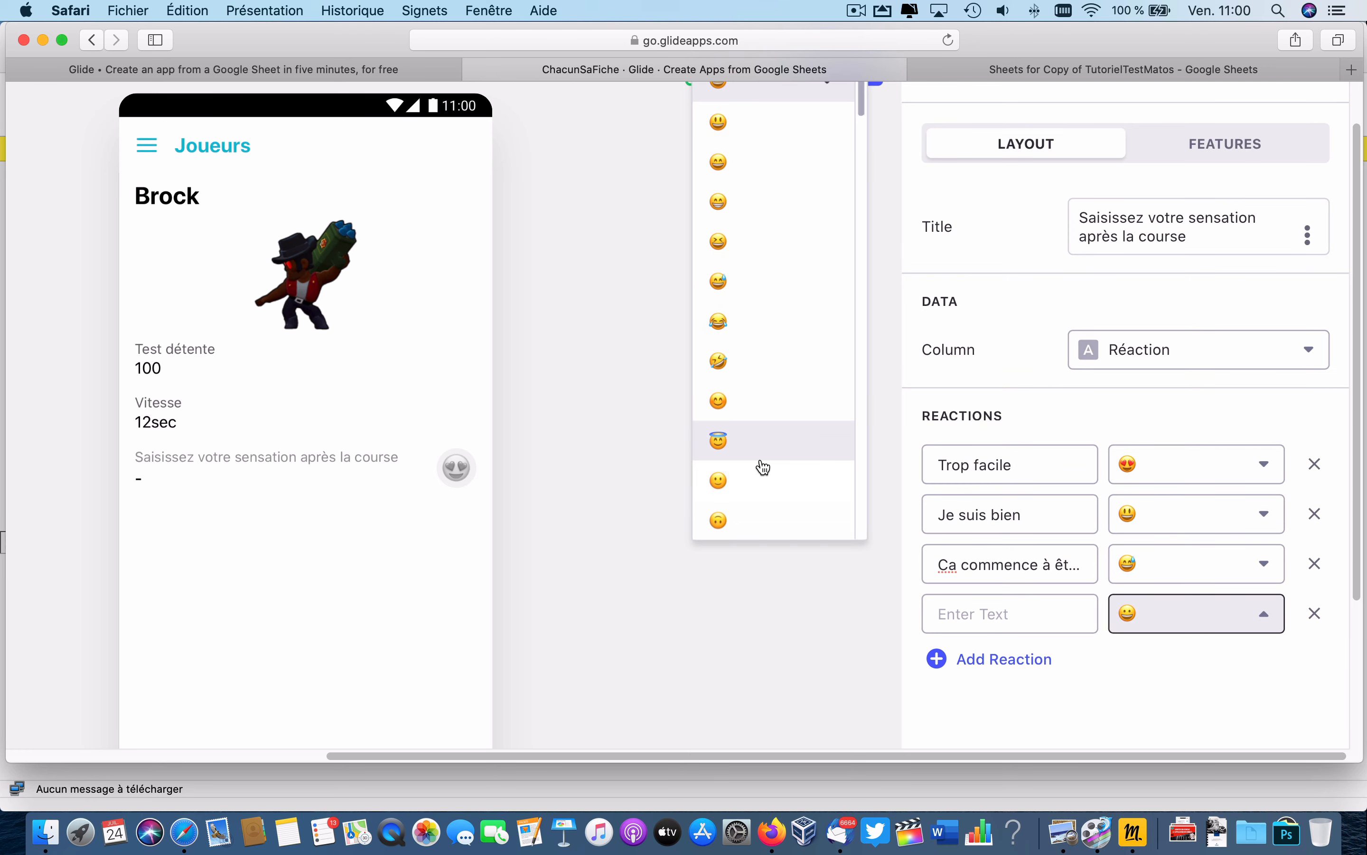
scroll(763, 467, "down", 3)
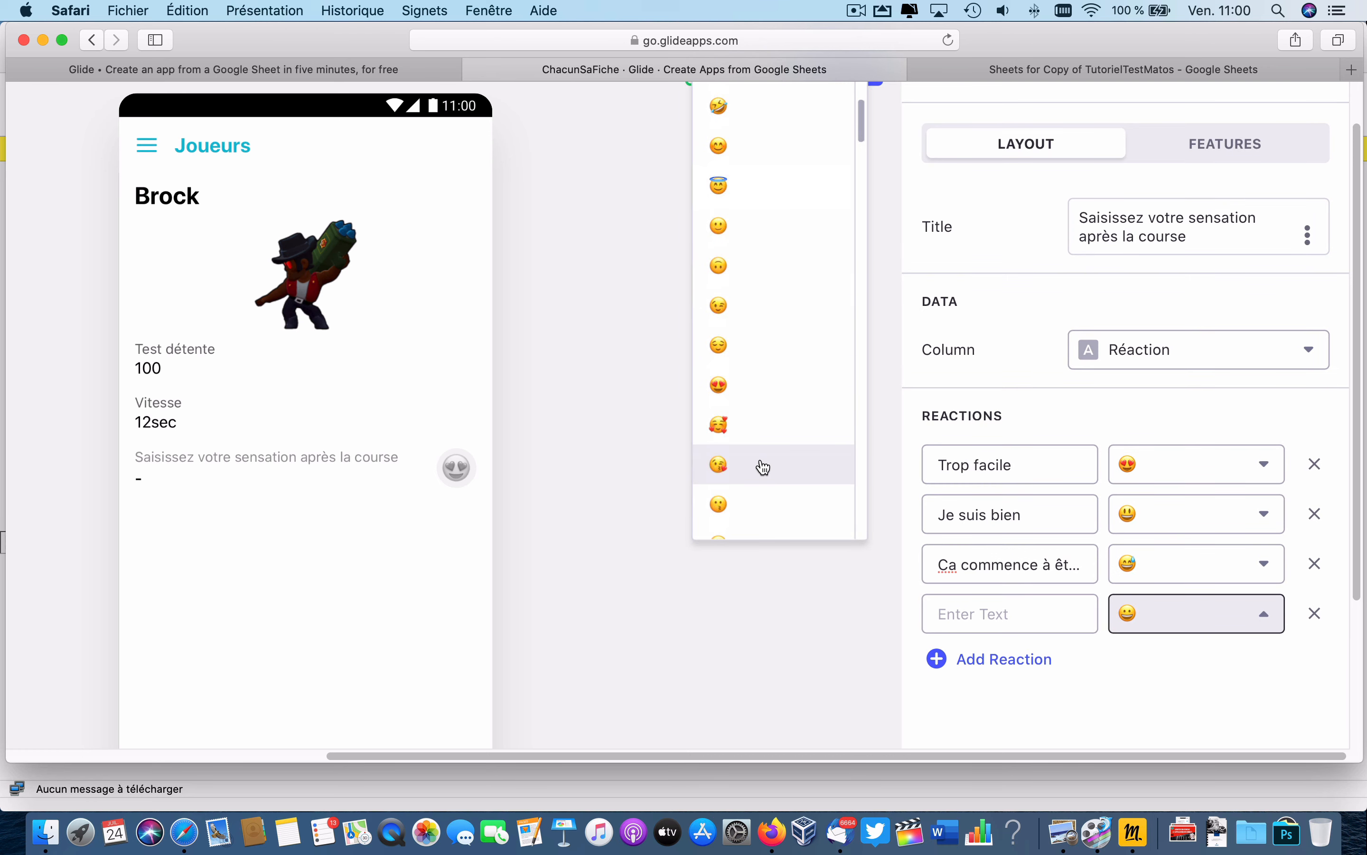
scroll(763, 466, "down", 10)
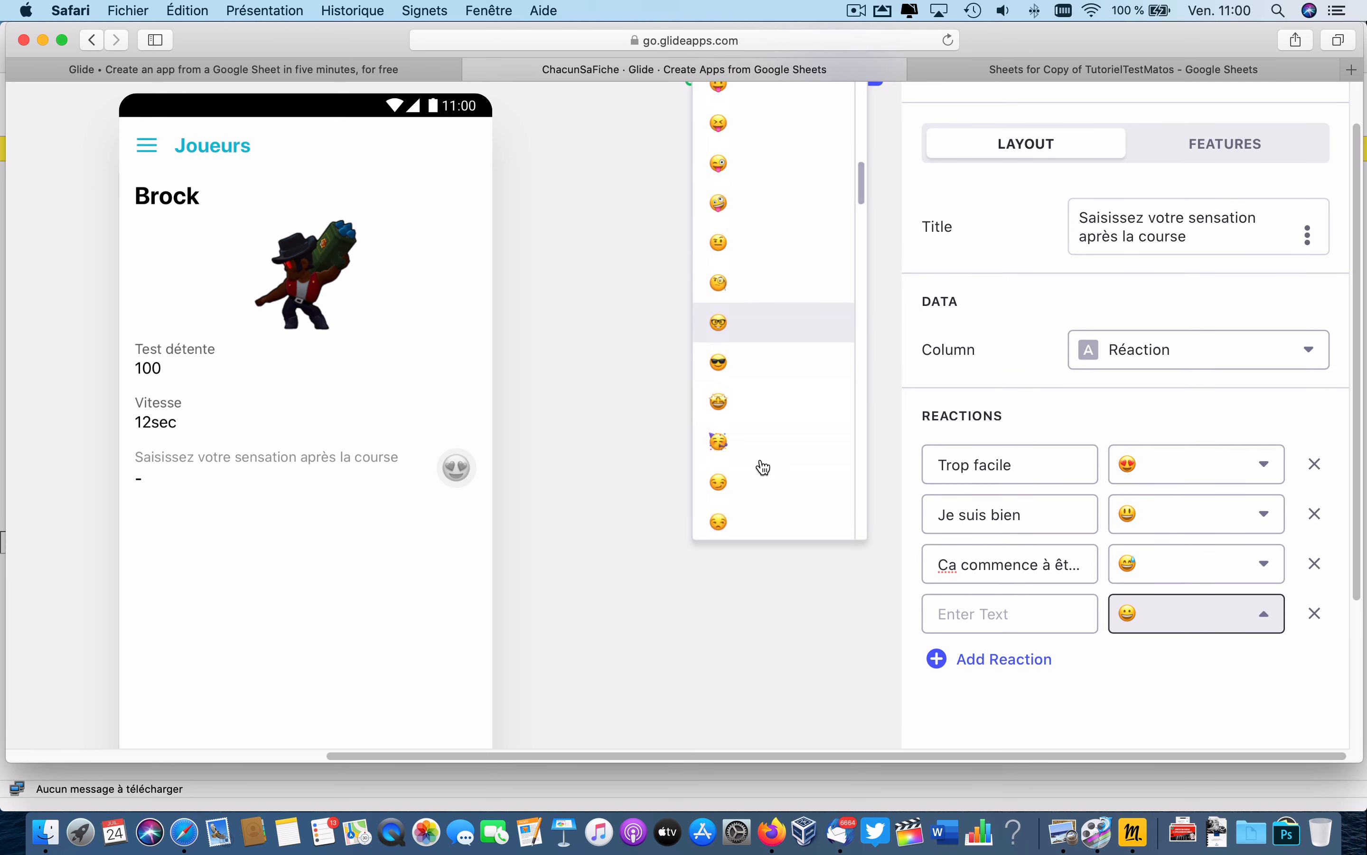
scroll(763, 467, "down", 10)
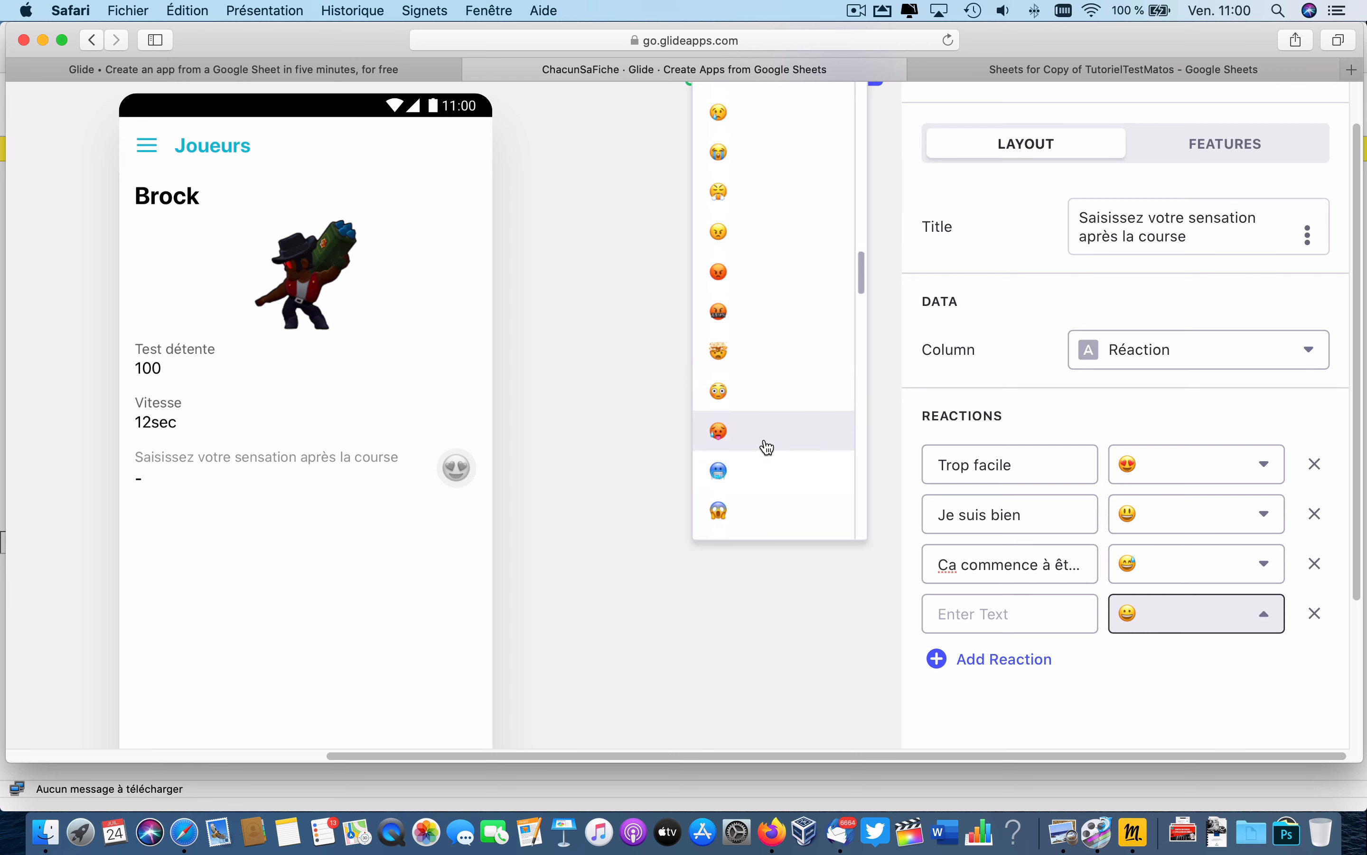
left_click(758, 440)
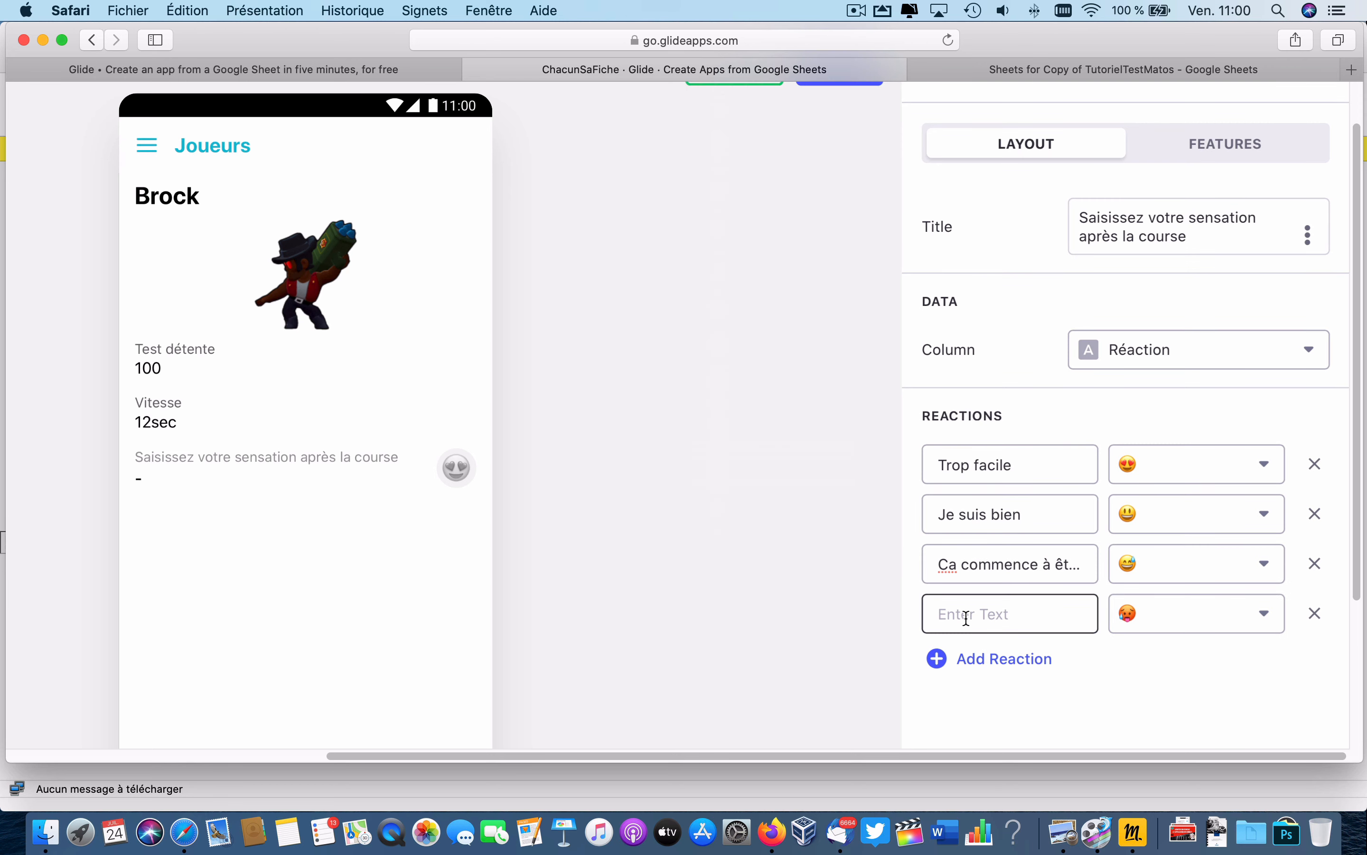
type("Beaucoup trop dur pour mo")
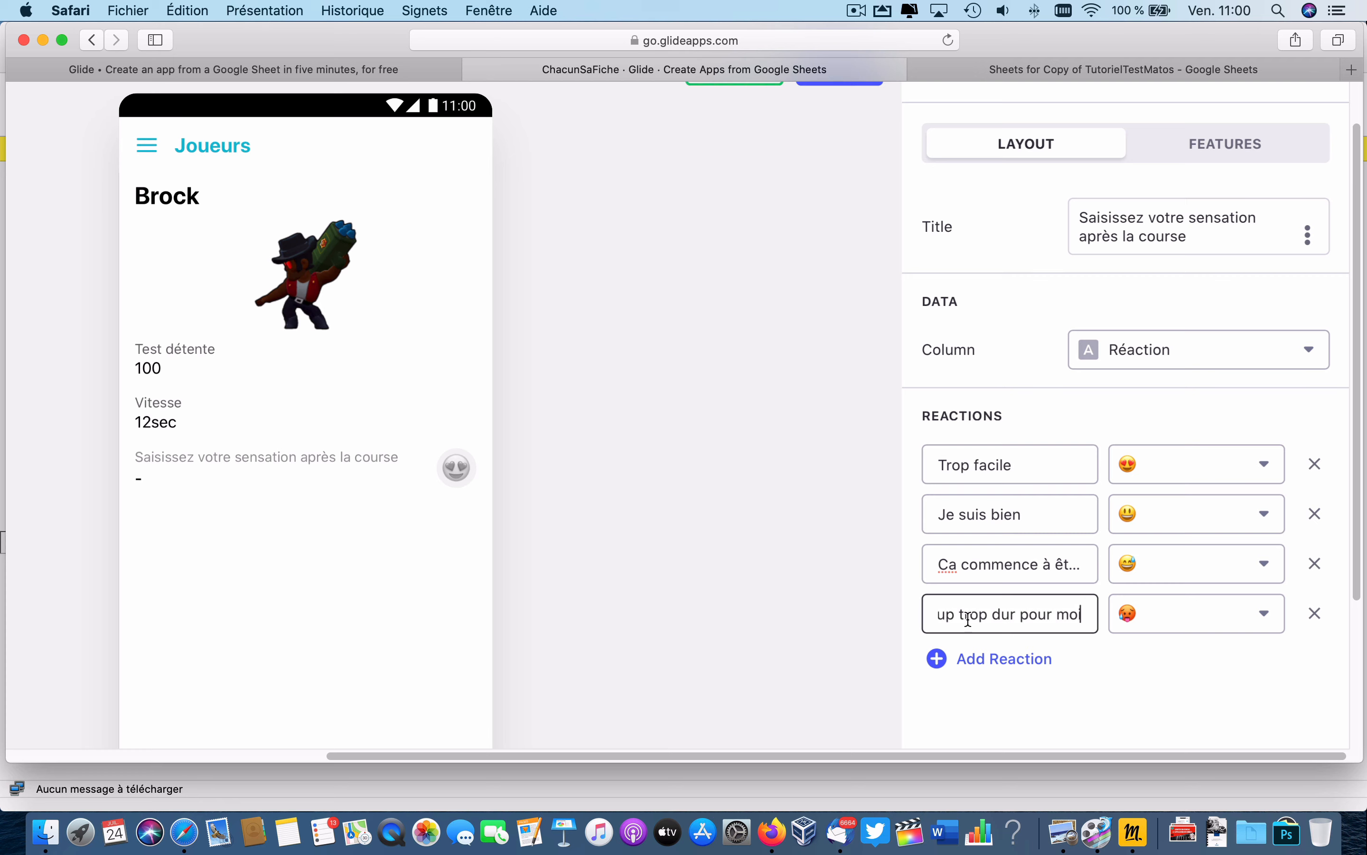
left_click(1099, 697)
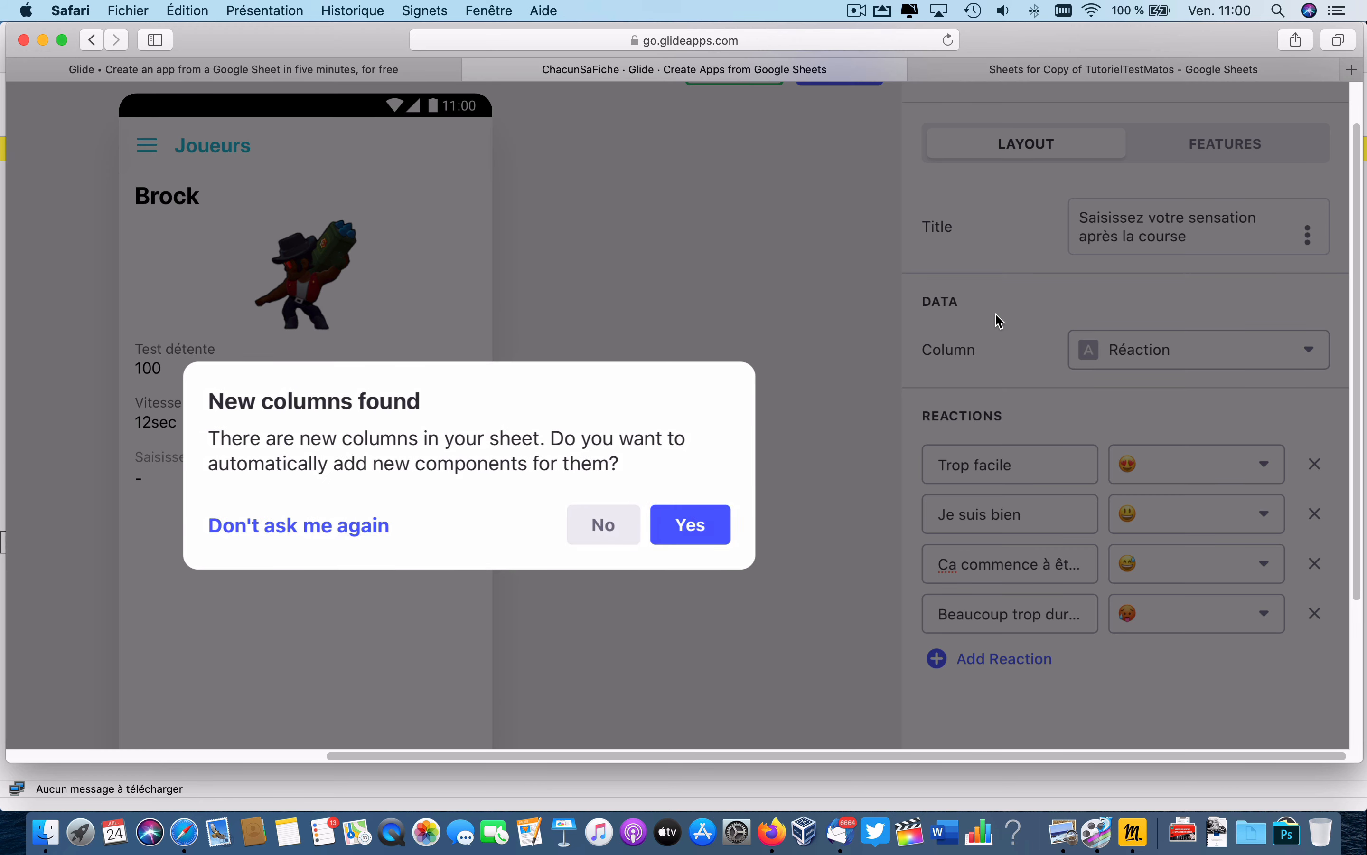
Agree to add components automatically for the new sheet columns and return to the Reaction settings on the Joueurs screen.
left_click(690, 527)
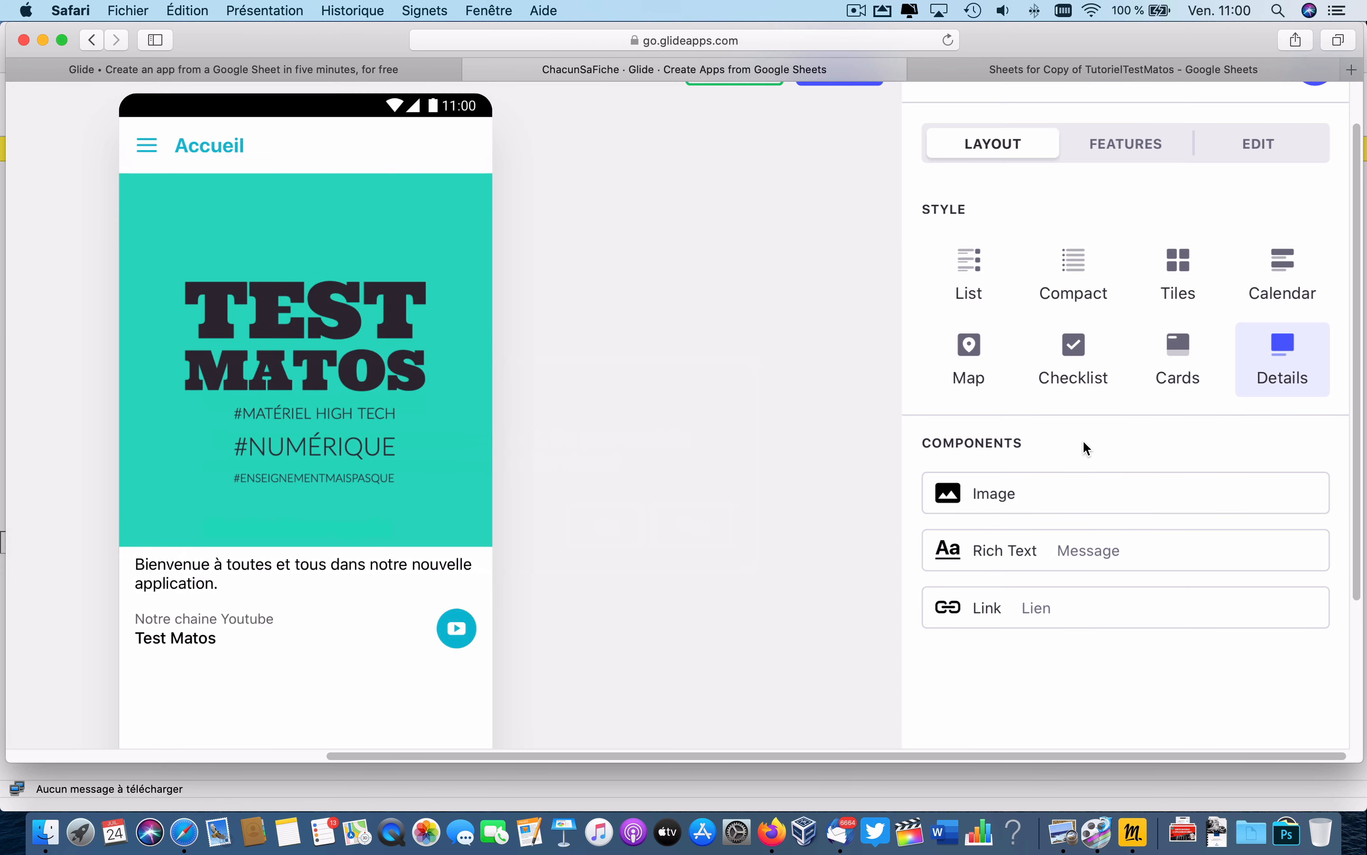
scroll(402, 533, "down", 3)
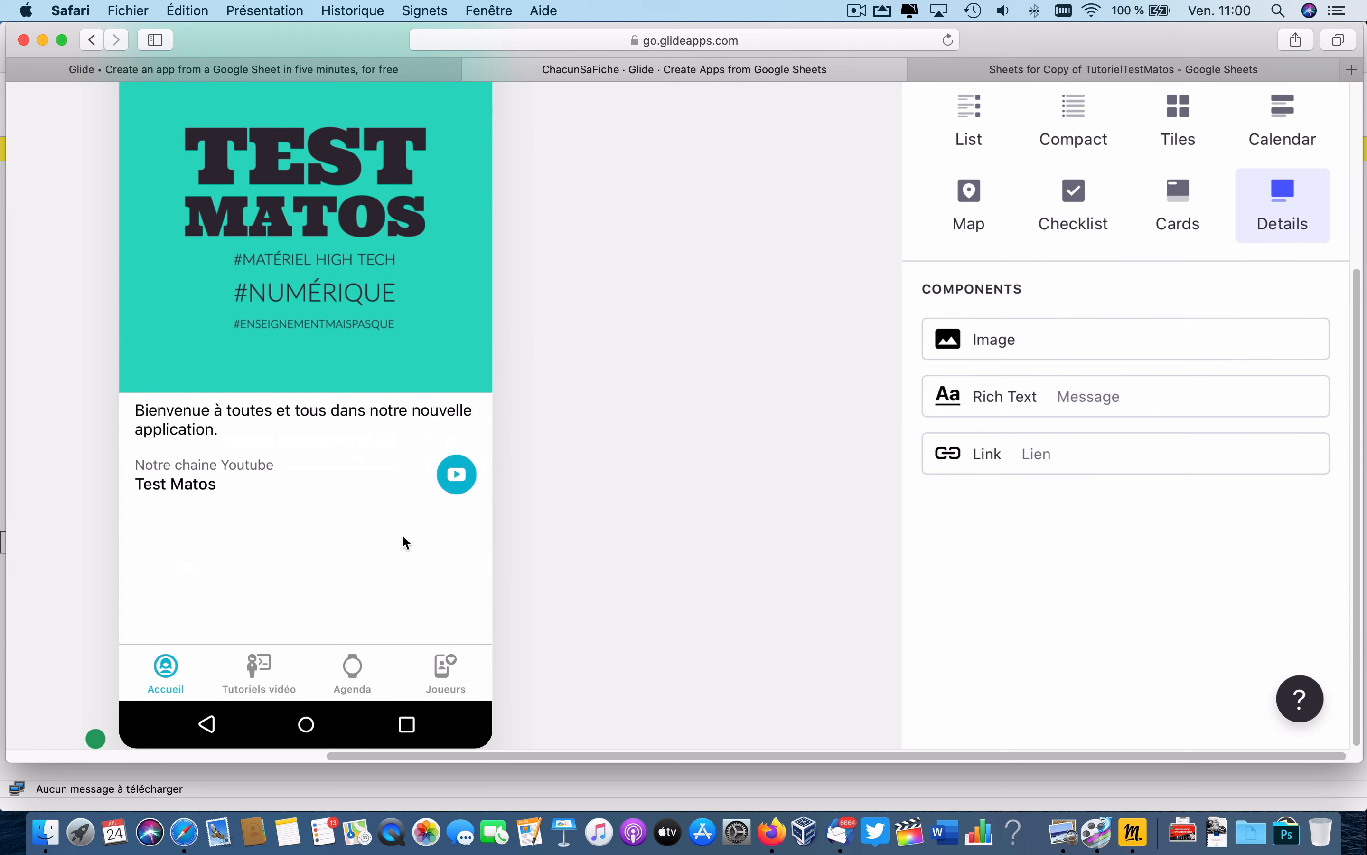
left_click(443, 678)
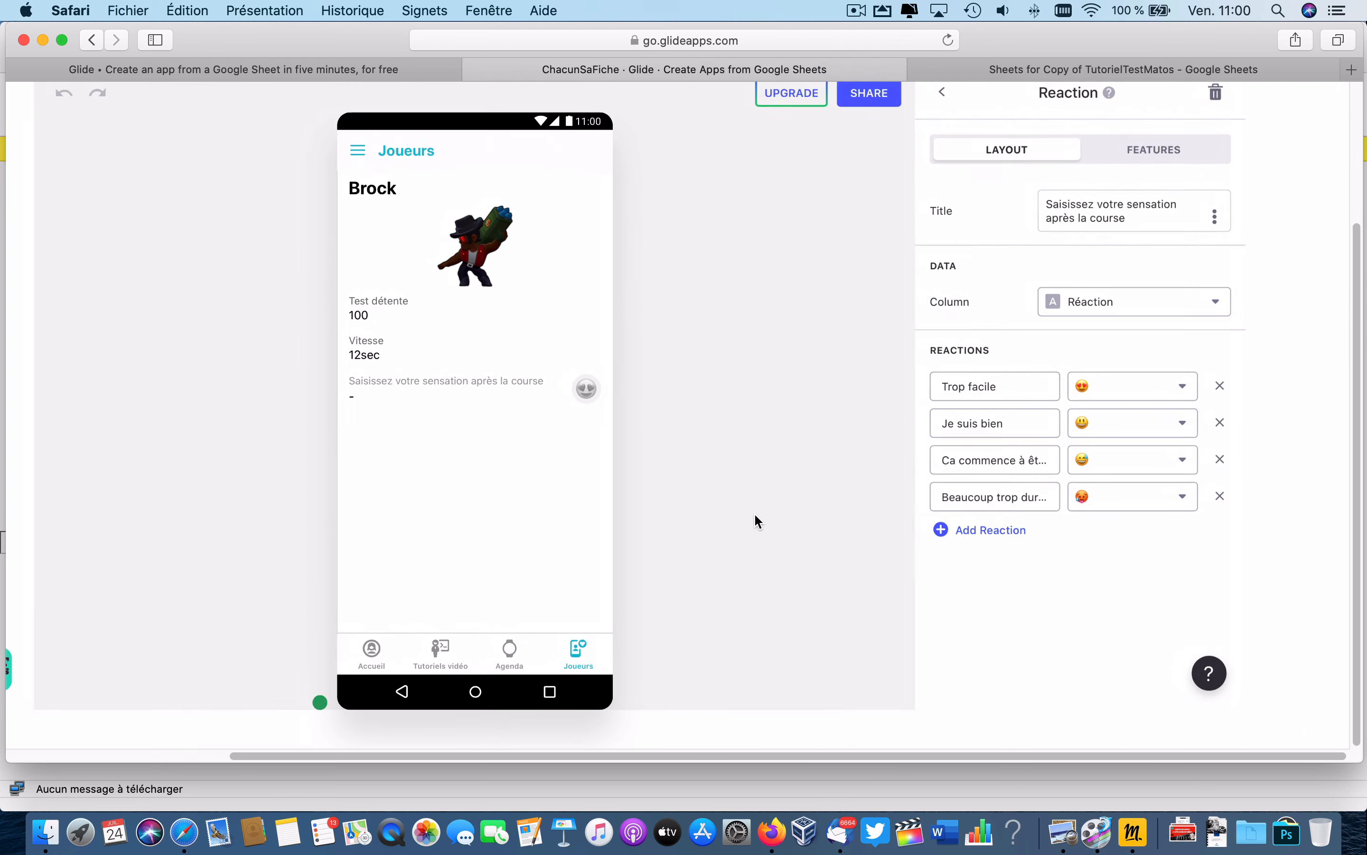
Open the visibility condition settings of the Reaction component.
left_click(1265, 175)
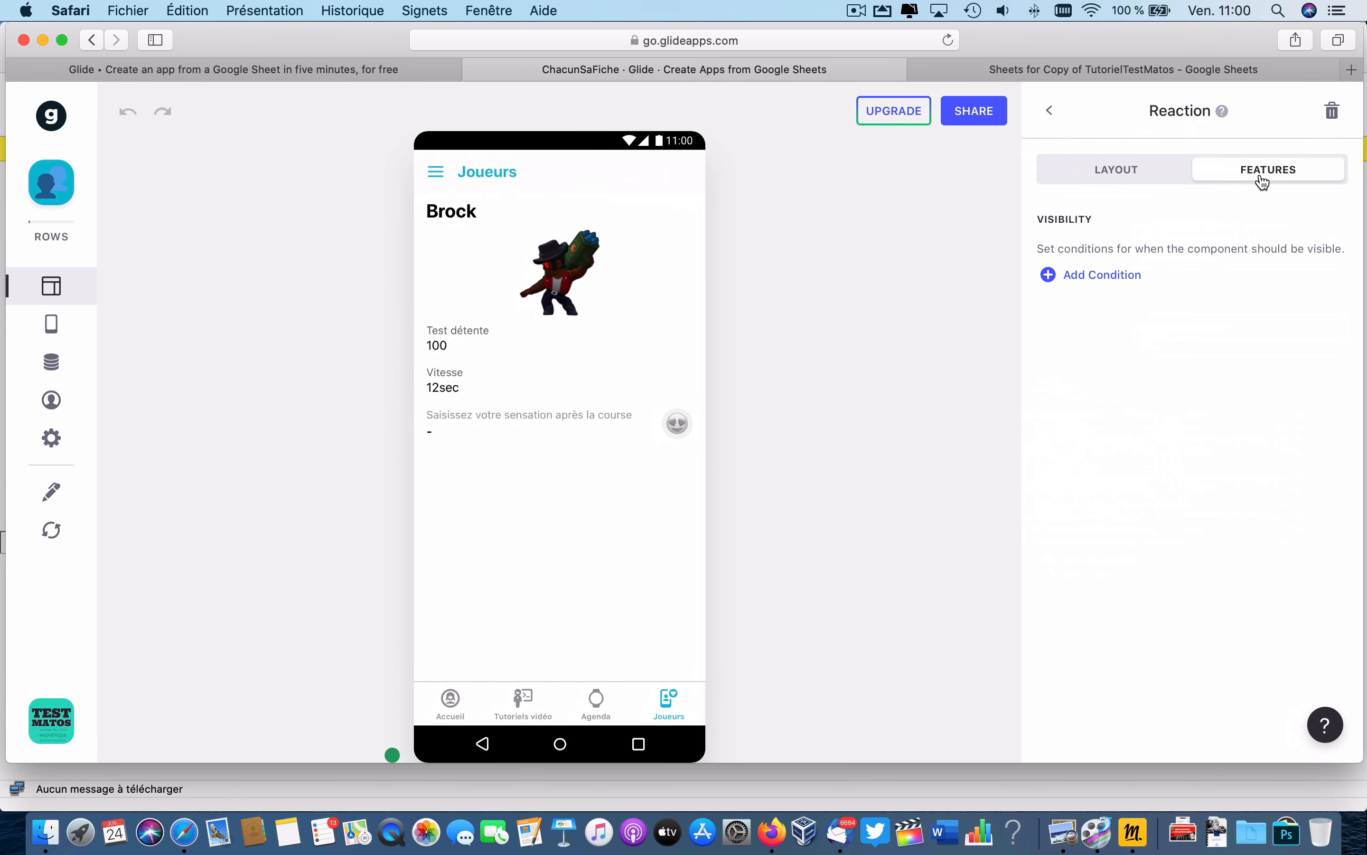
left_click(1073, 277)
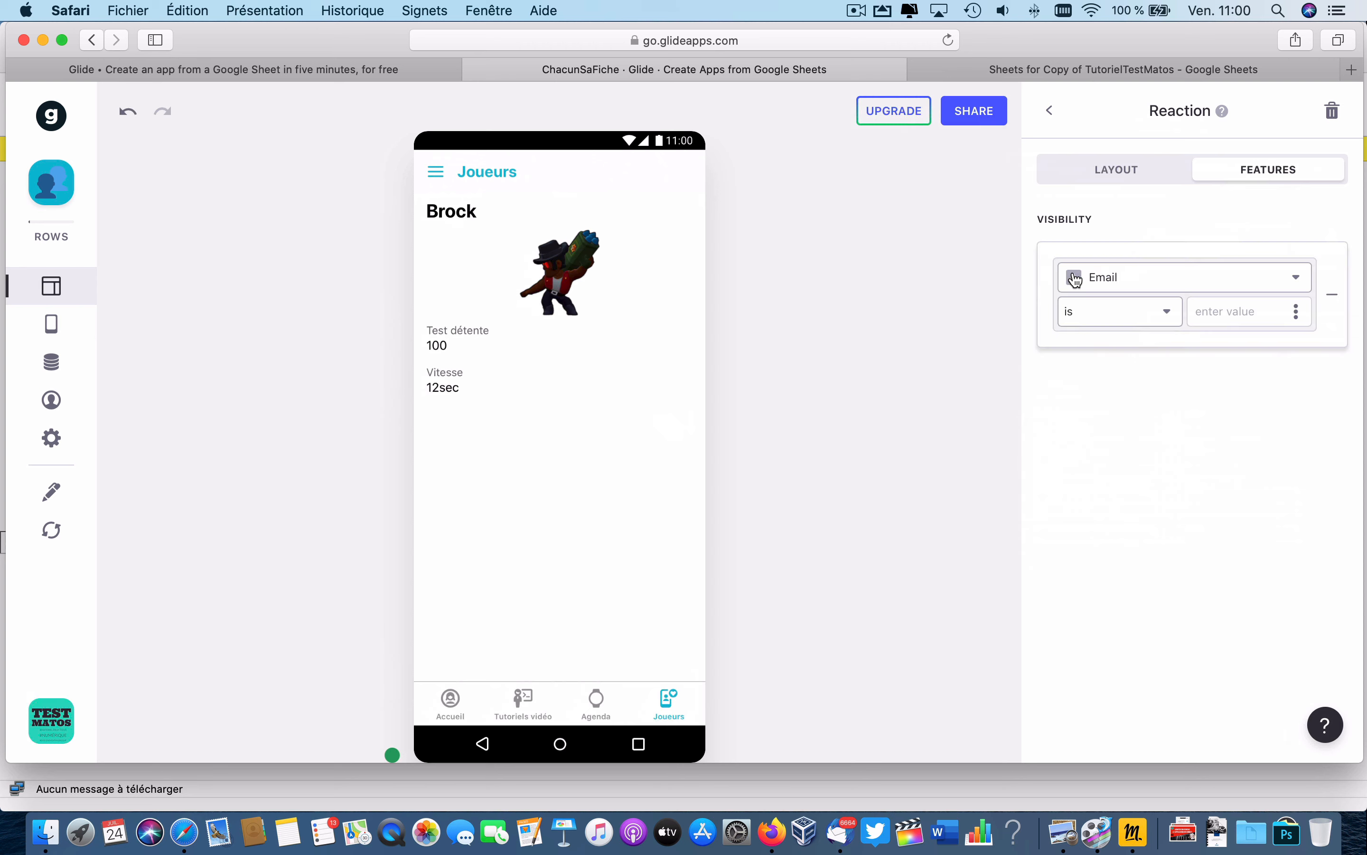
left_click(1179, 277)
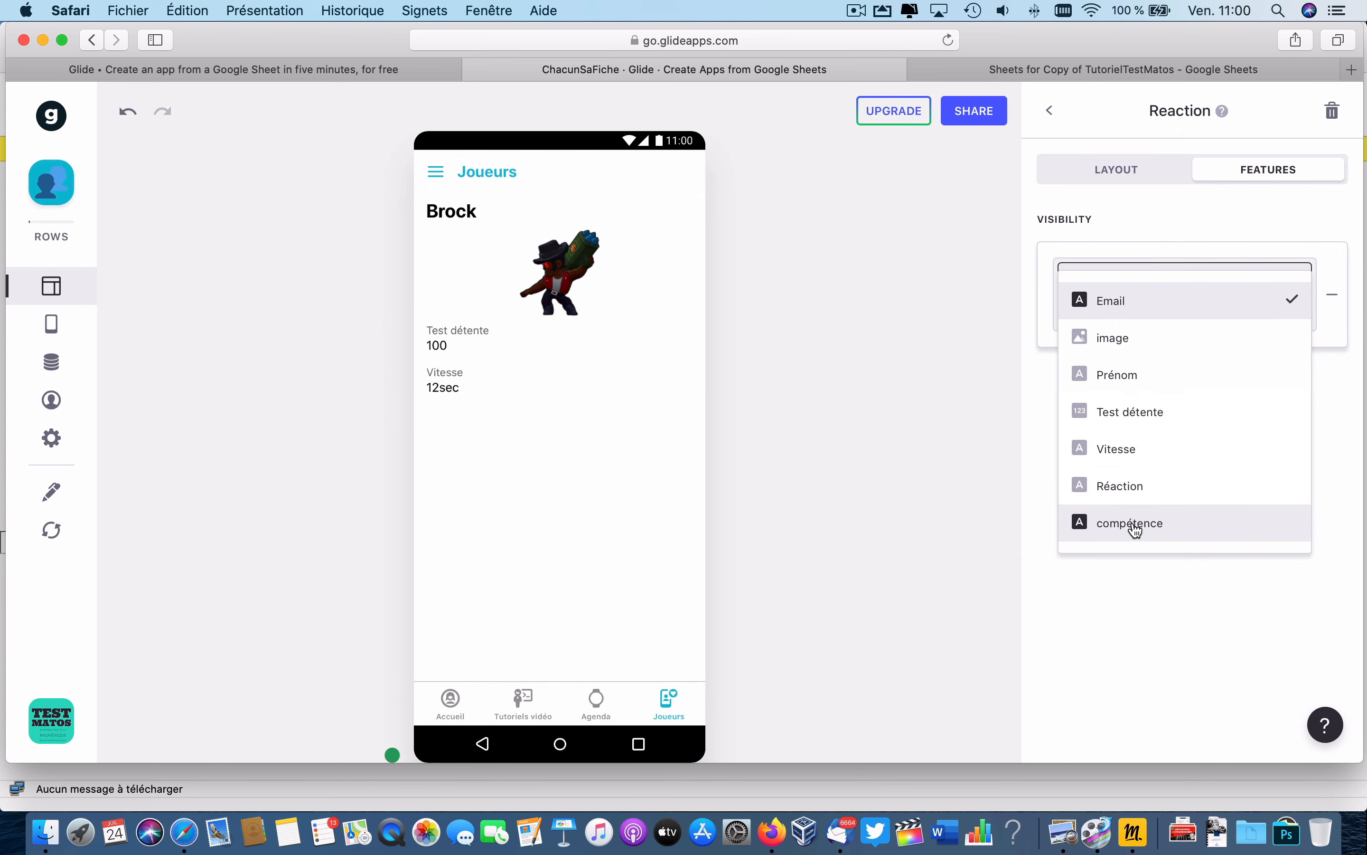
left_click(1189, 247)
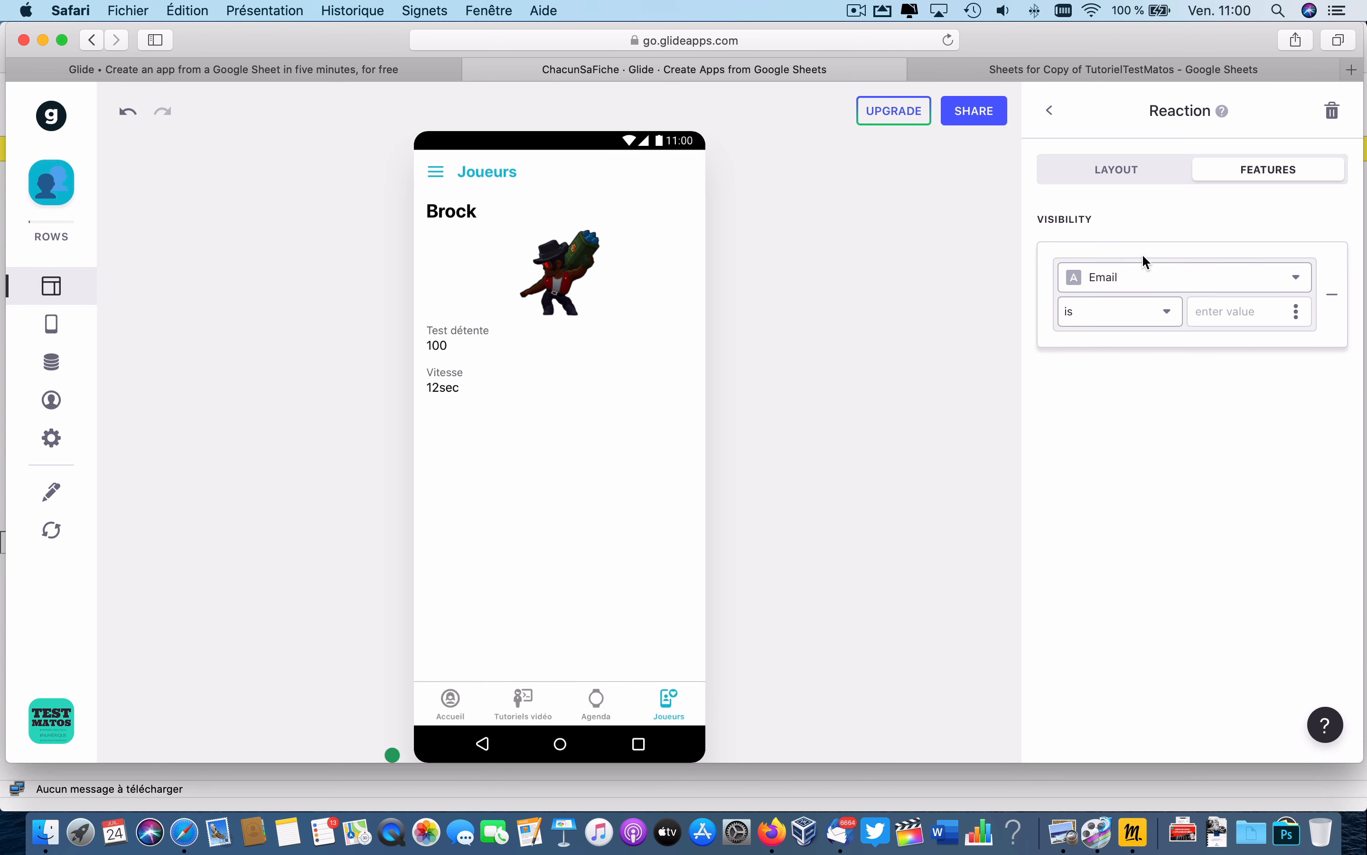
left_click(1332, 294)
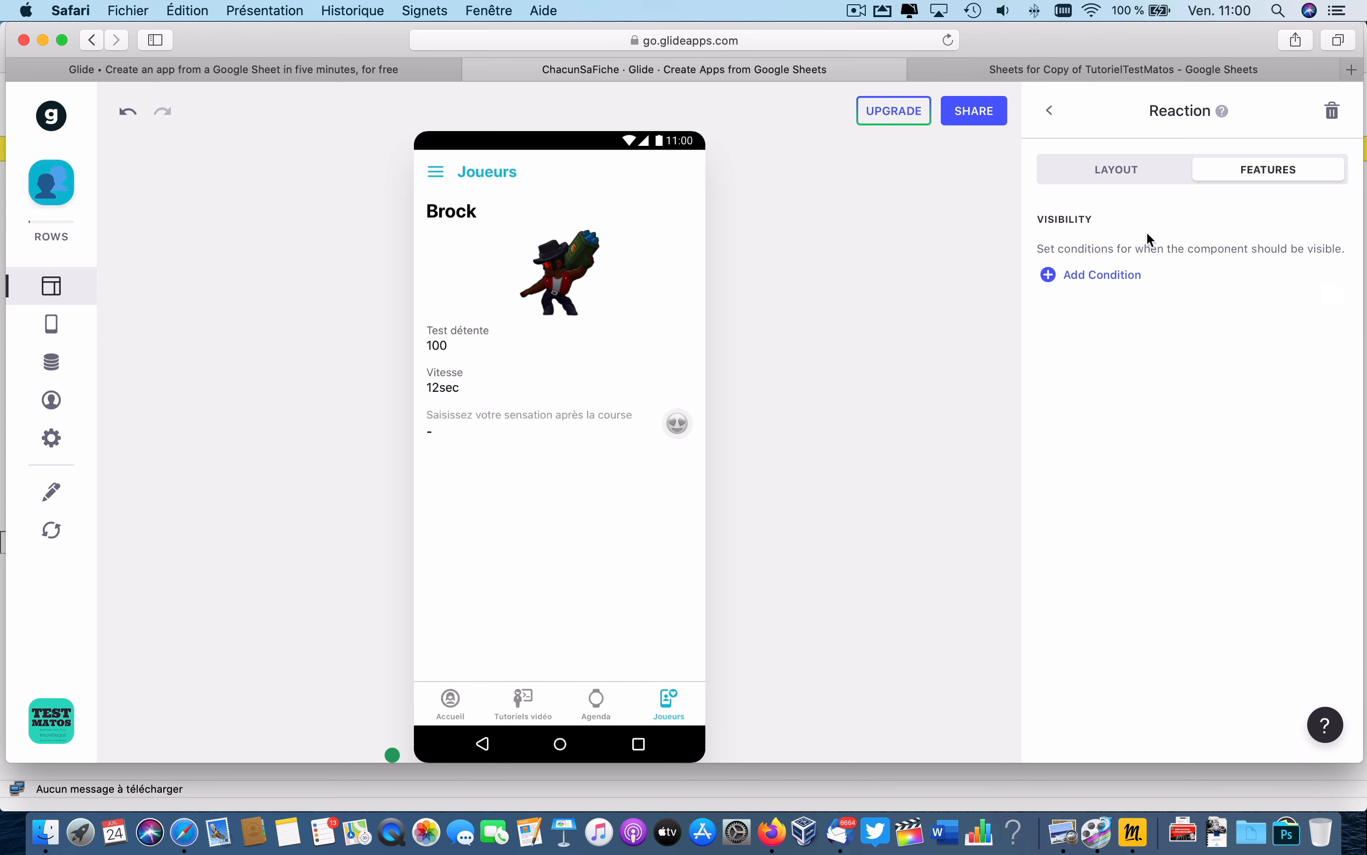
left_click(1049, 112)
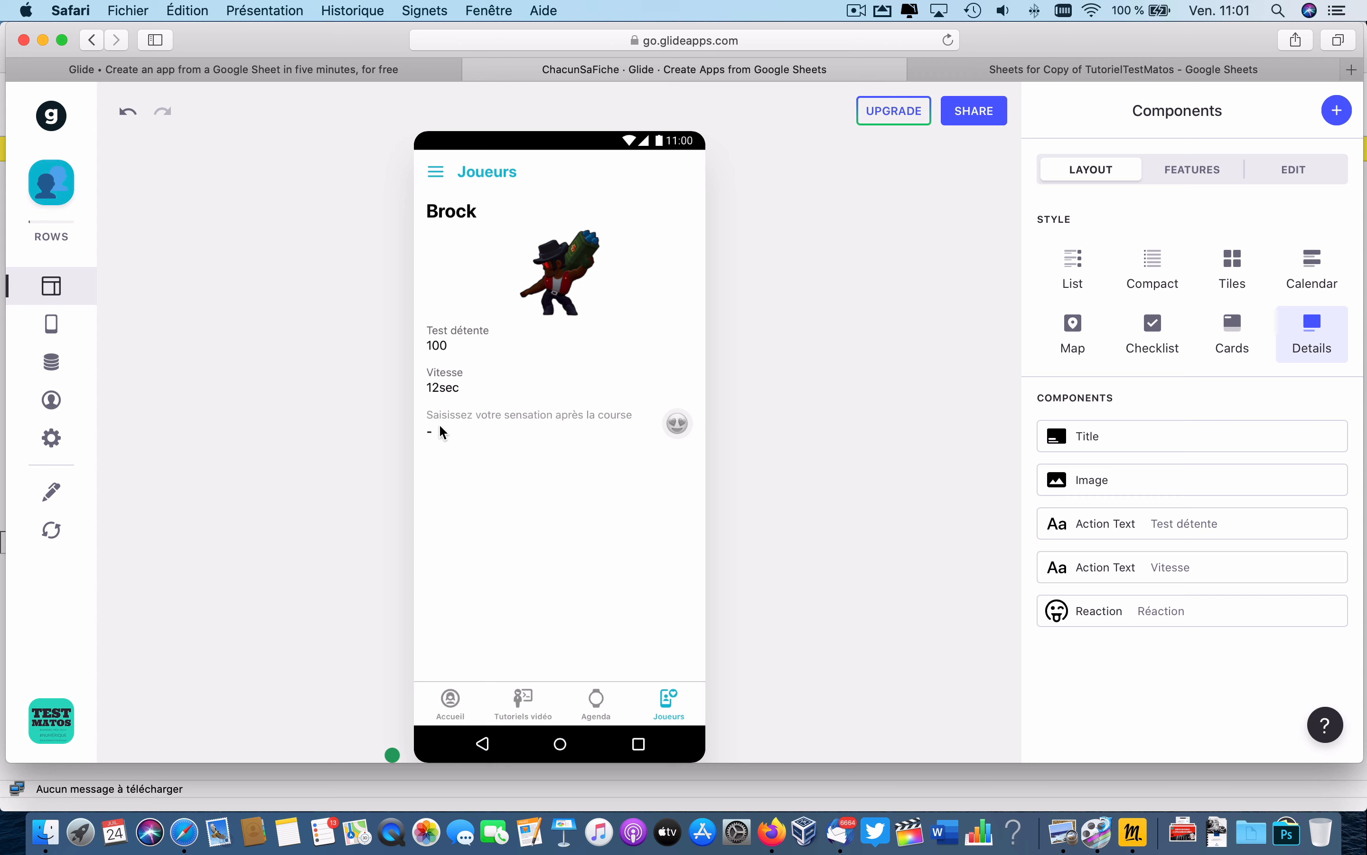
left_click(680, 425)
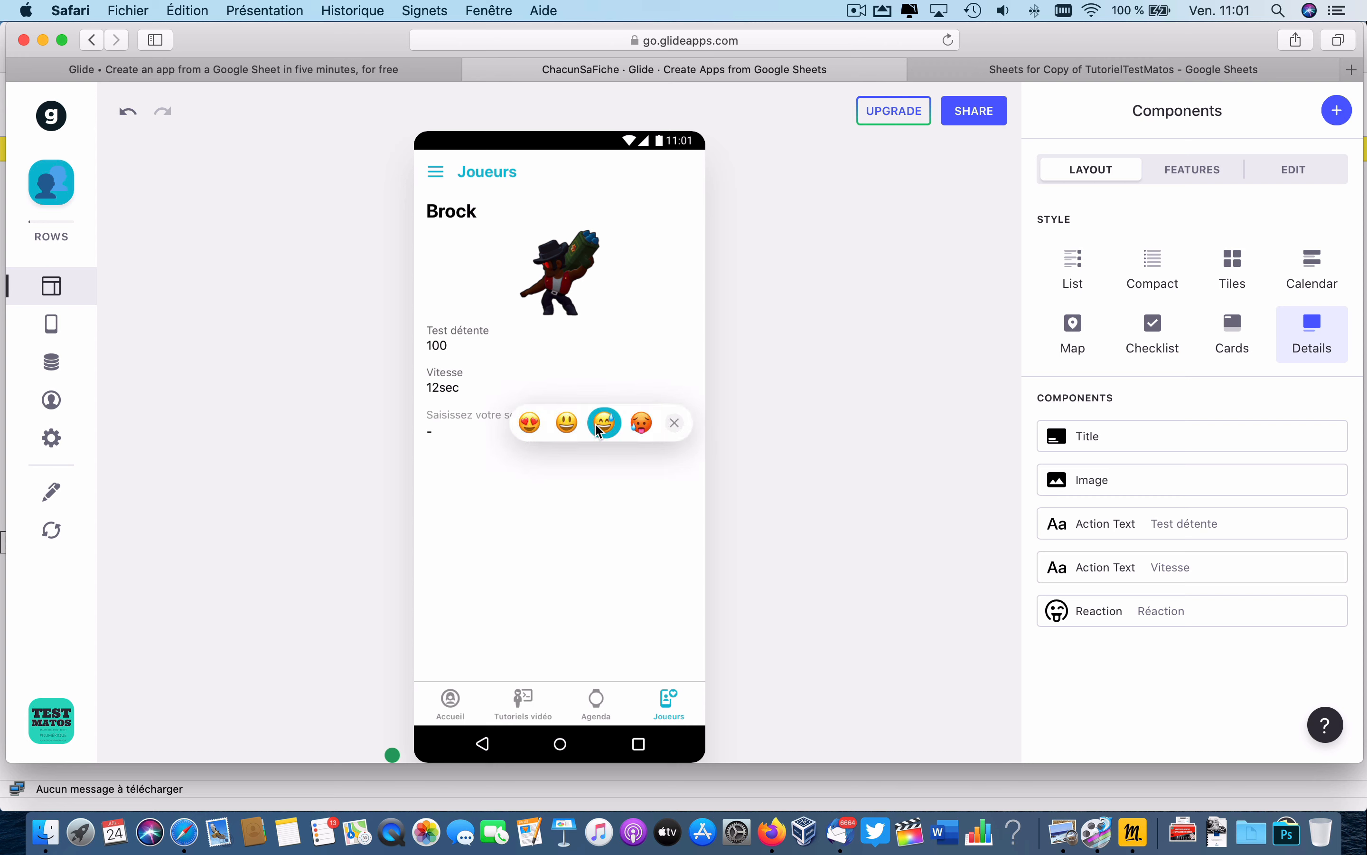
left_click(532, 425)
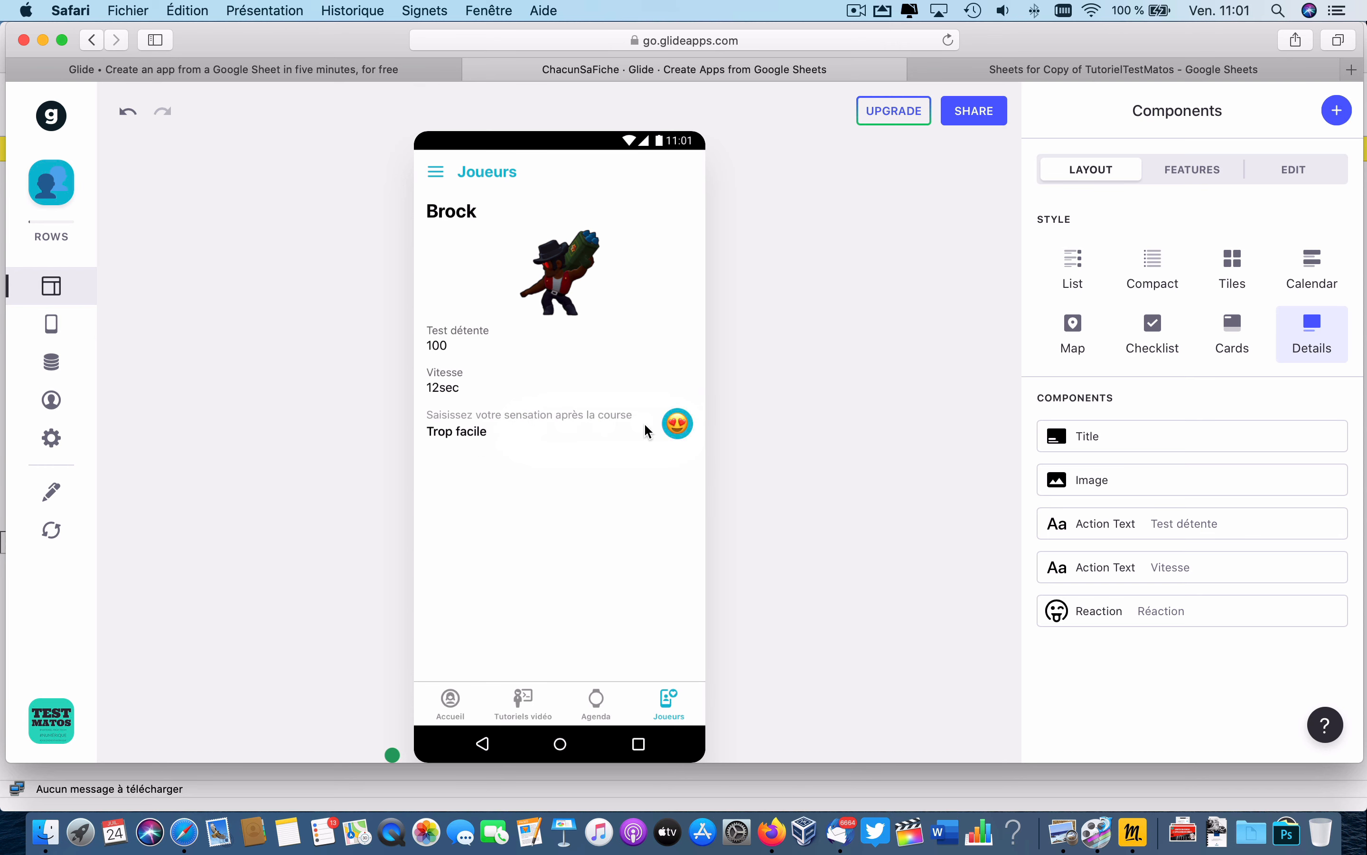
left_click(680, 422)
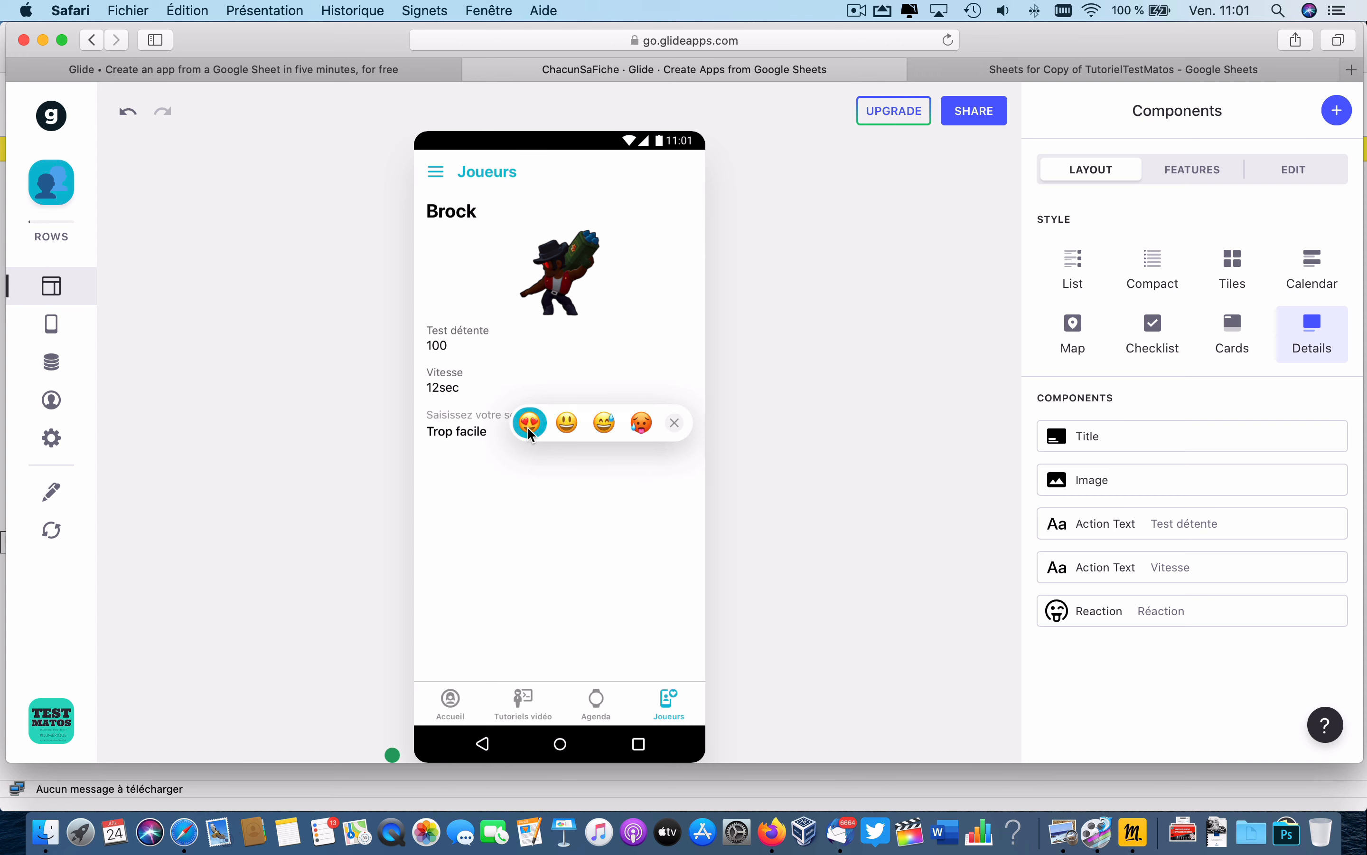
left_click(559, 424)
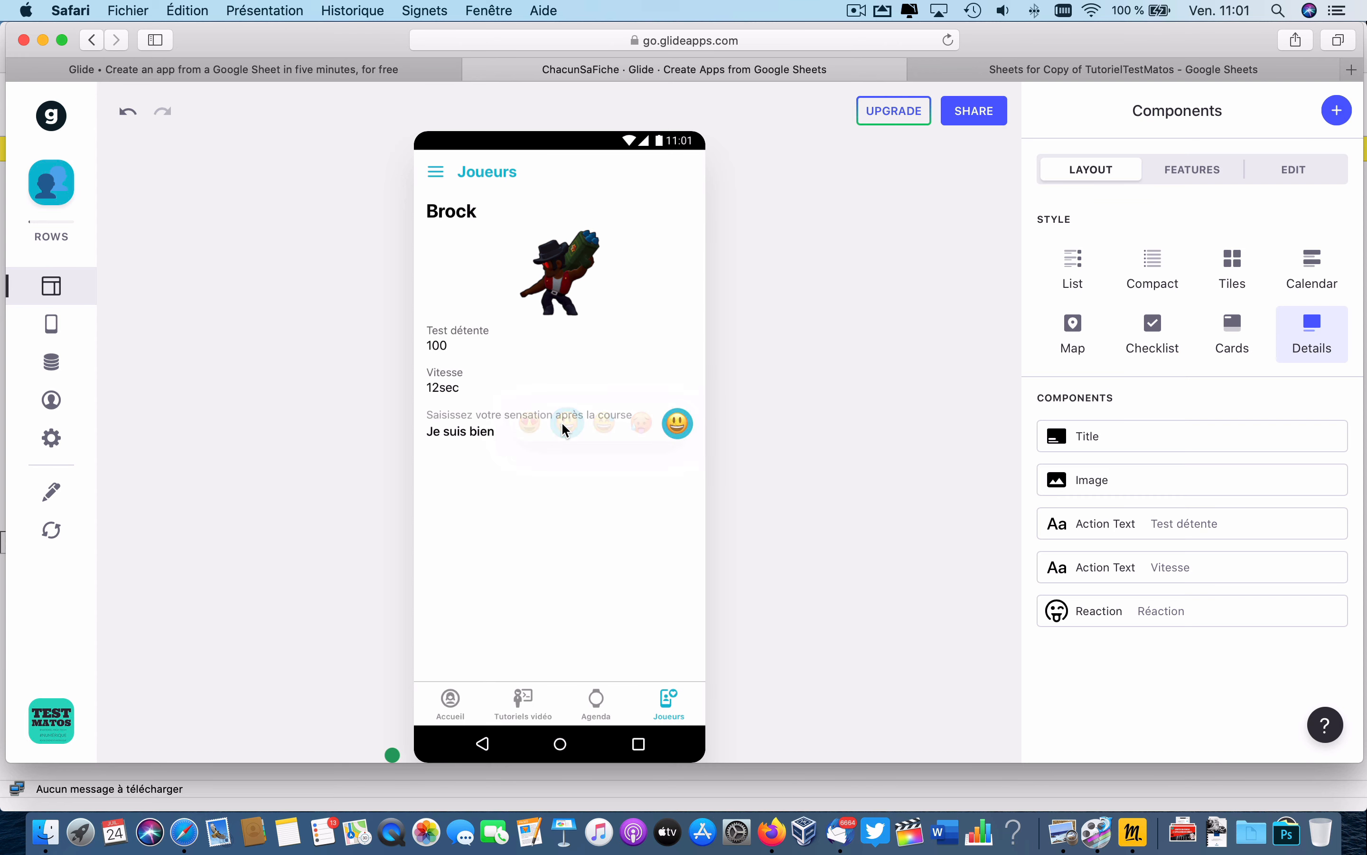
left_click(667, 427)
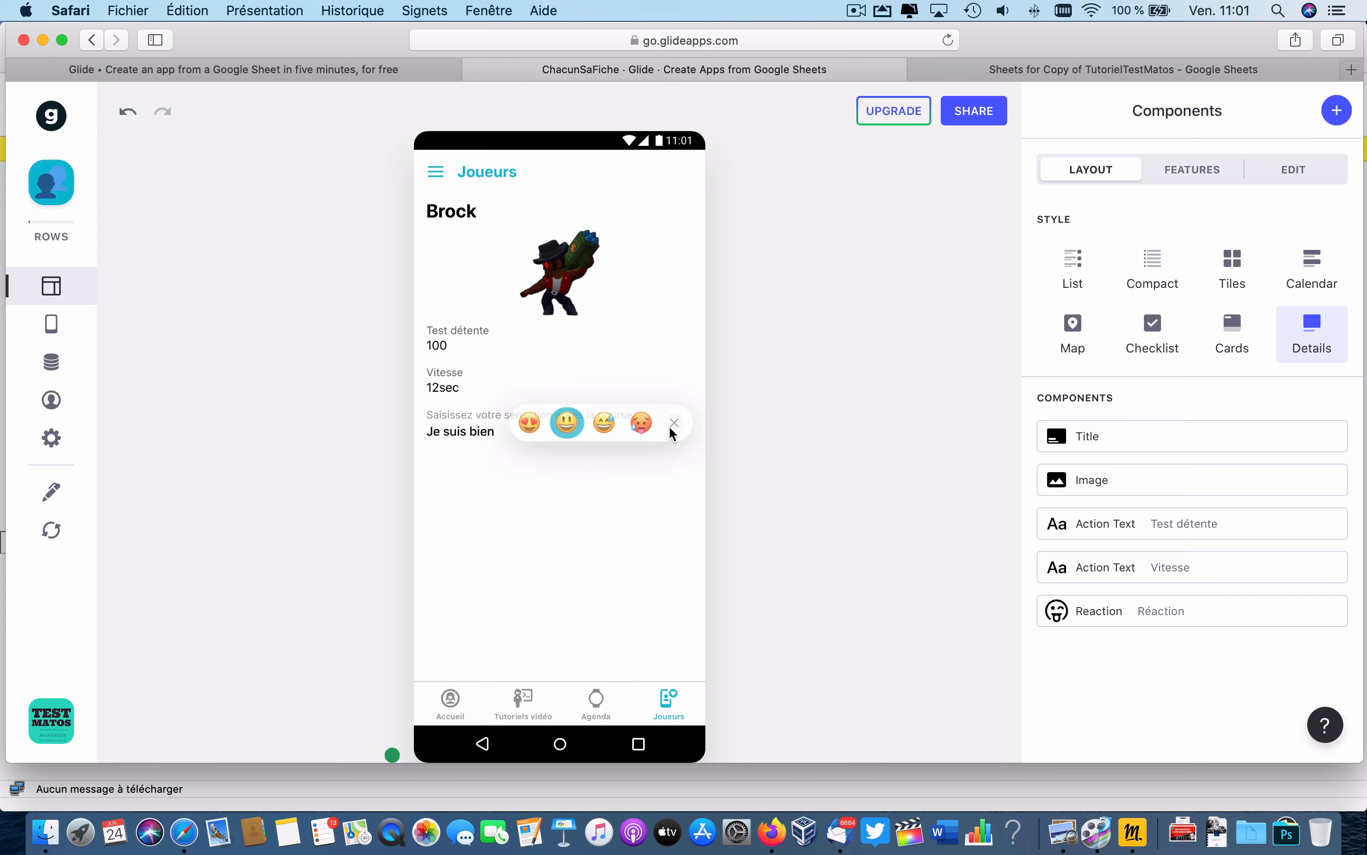
left_click(600, 425)
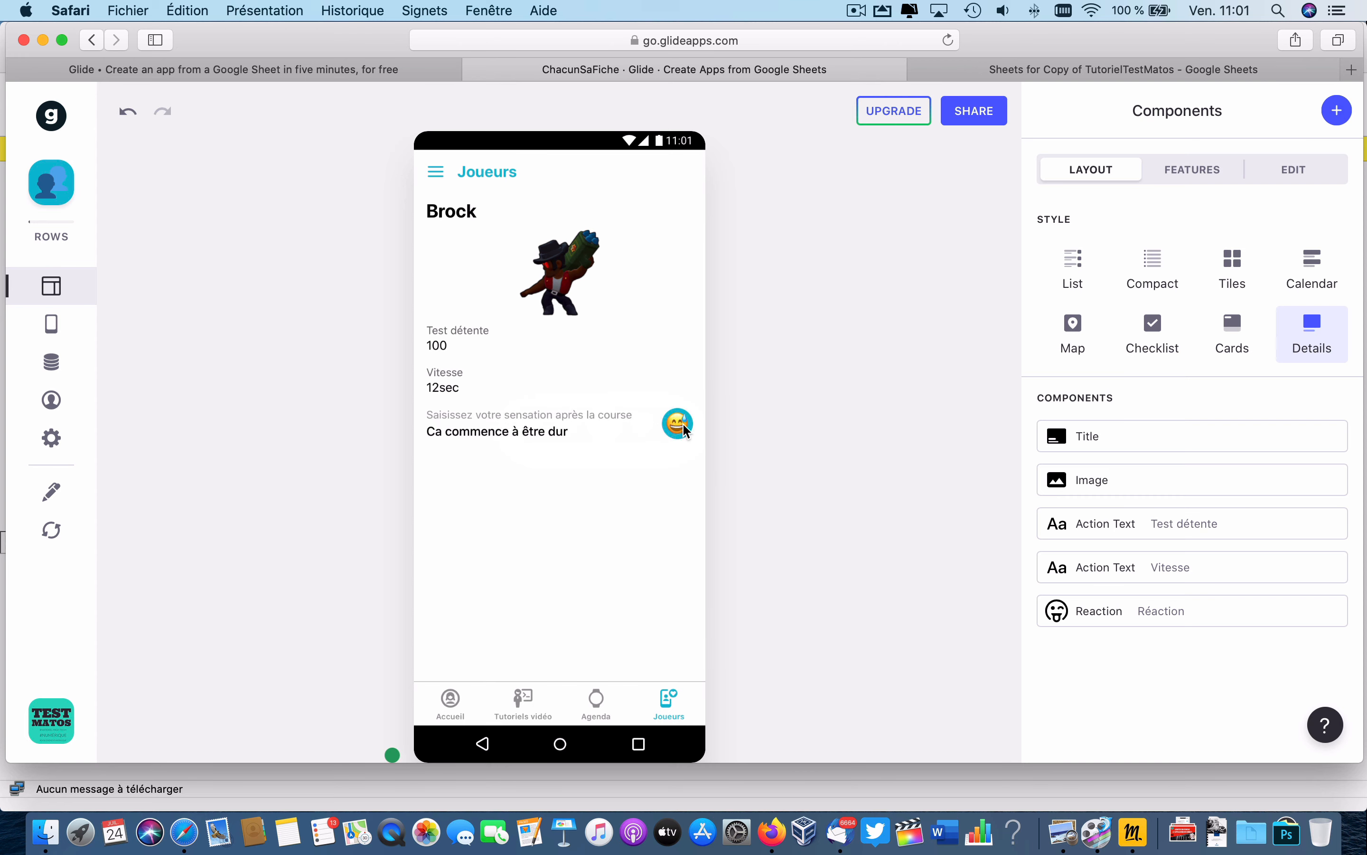
left_click(683, 423)
left_click(642, 424)
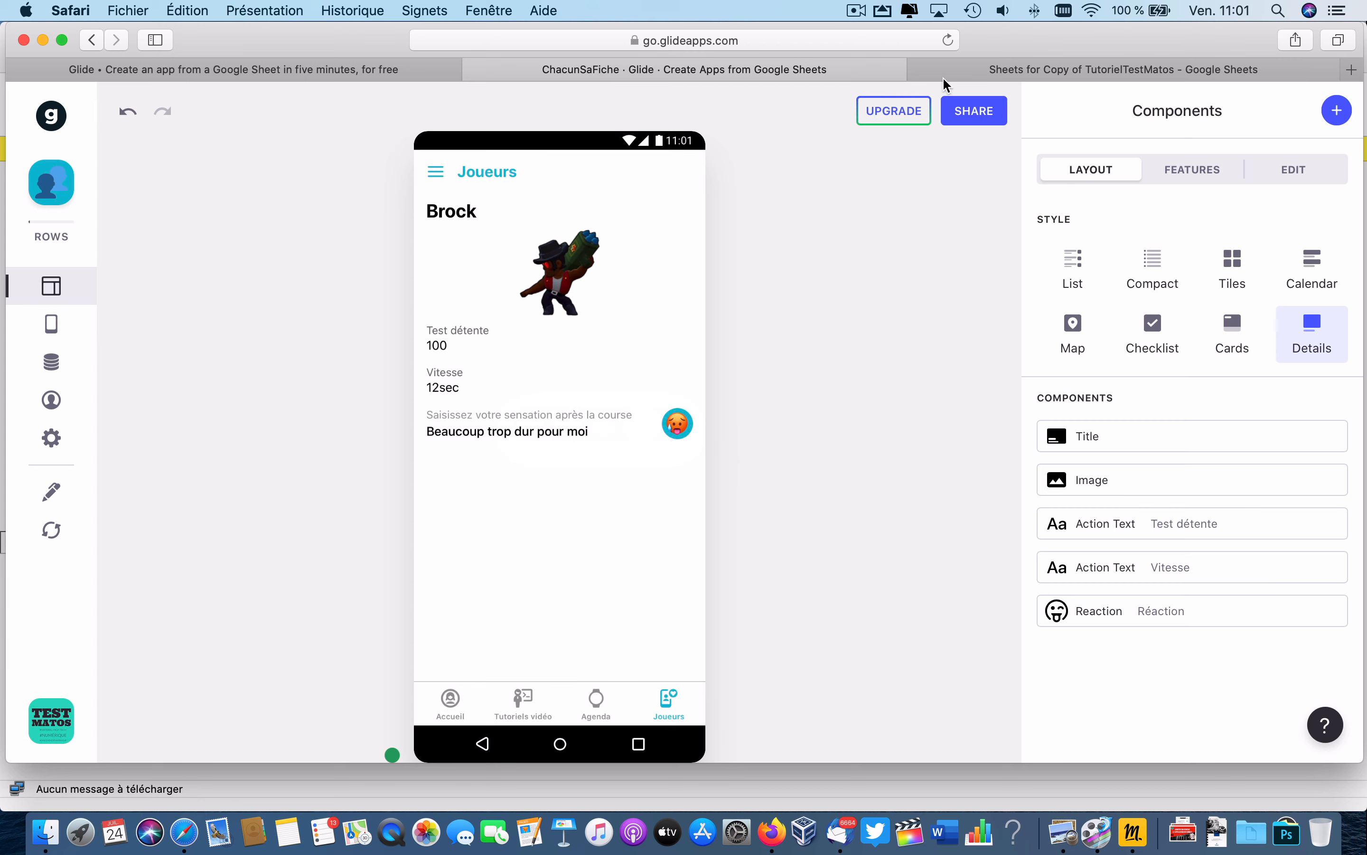
Check Brock's Réaction cell in the Joueurs sheet against the reaction texts defined in the Reaction component.
left_click(971, 73)
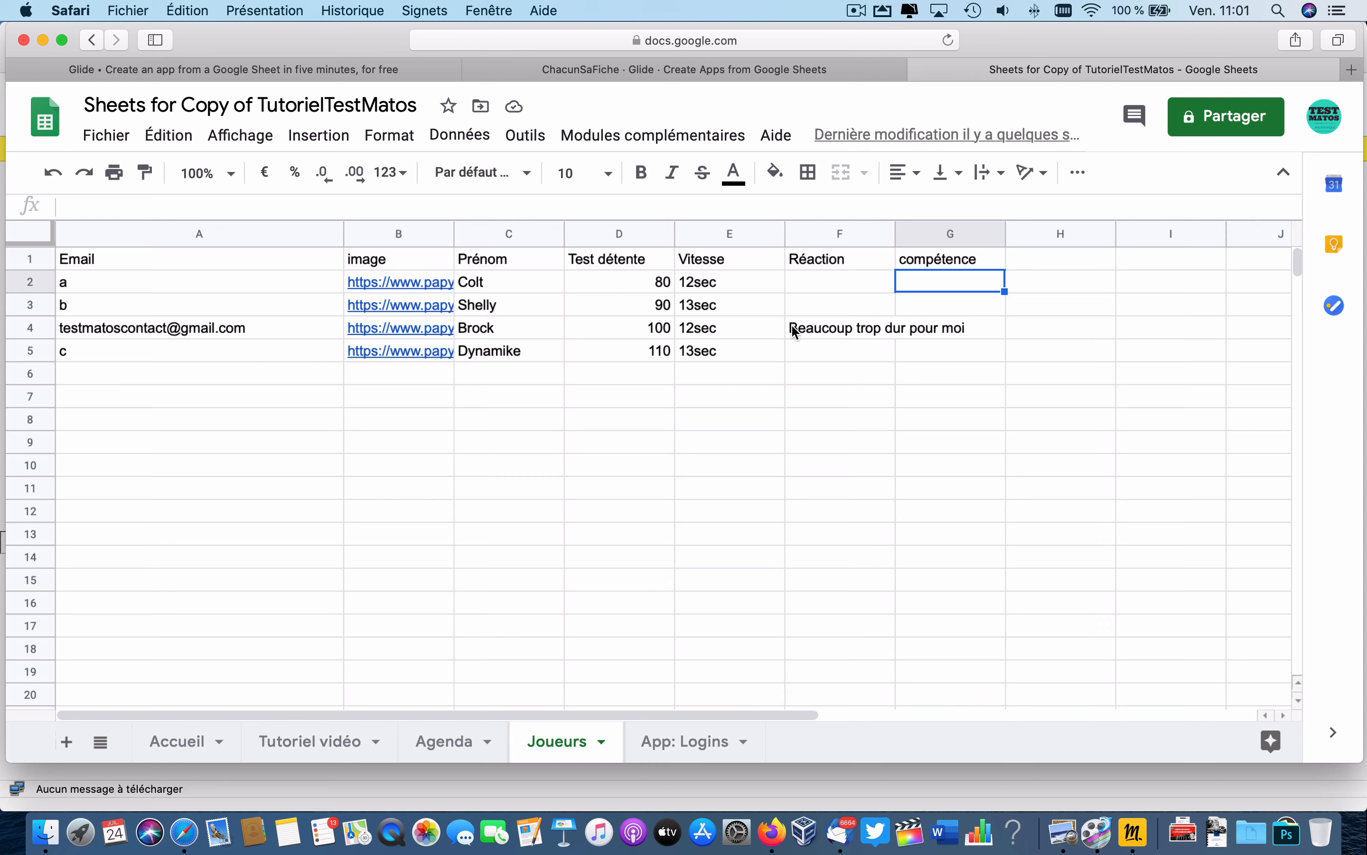
left_click(823, 327)
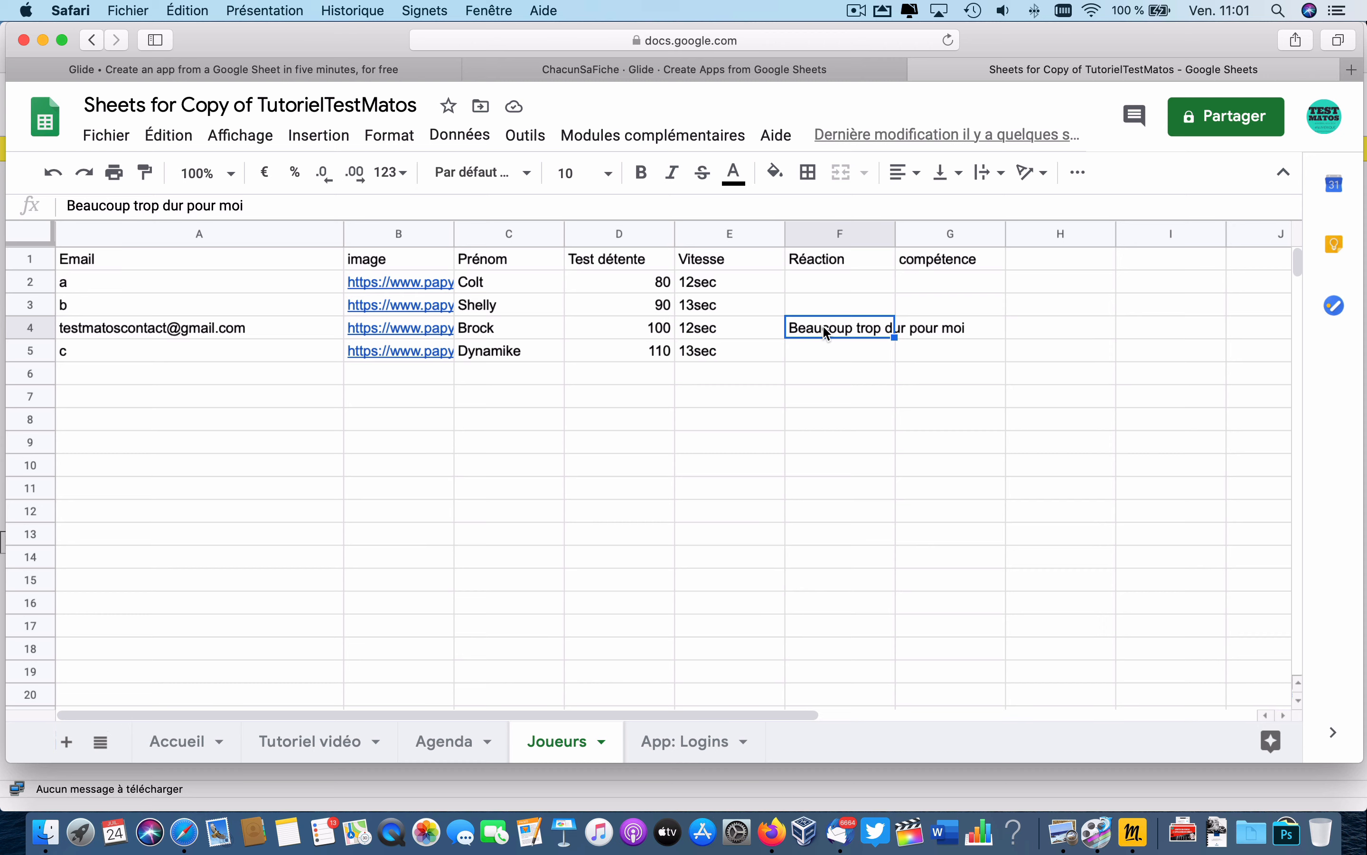
left_click(820, 70)
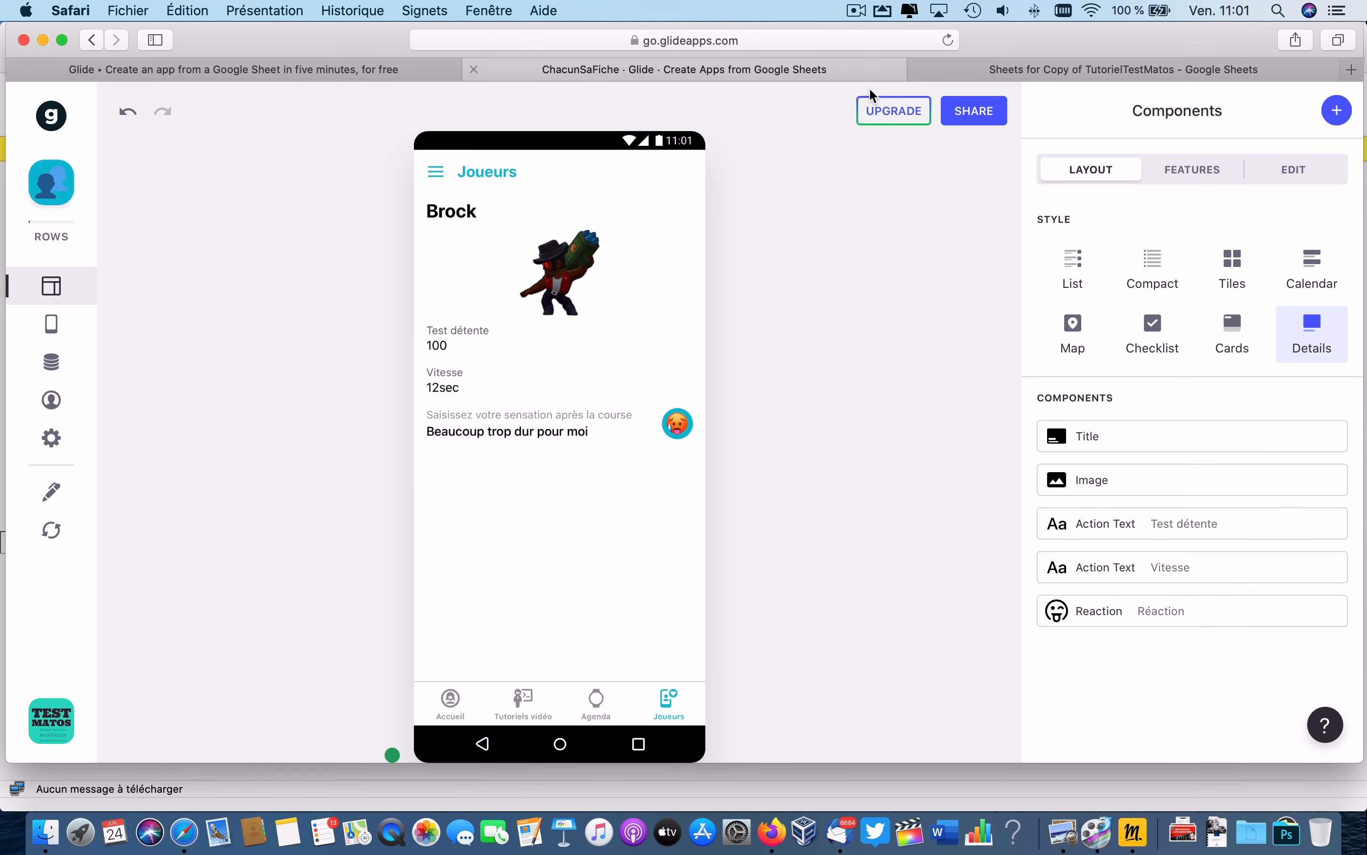
left_click(1206, 611)
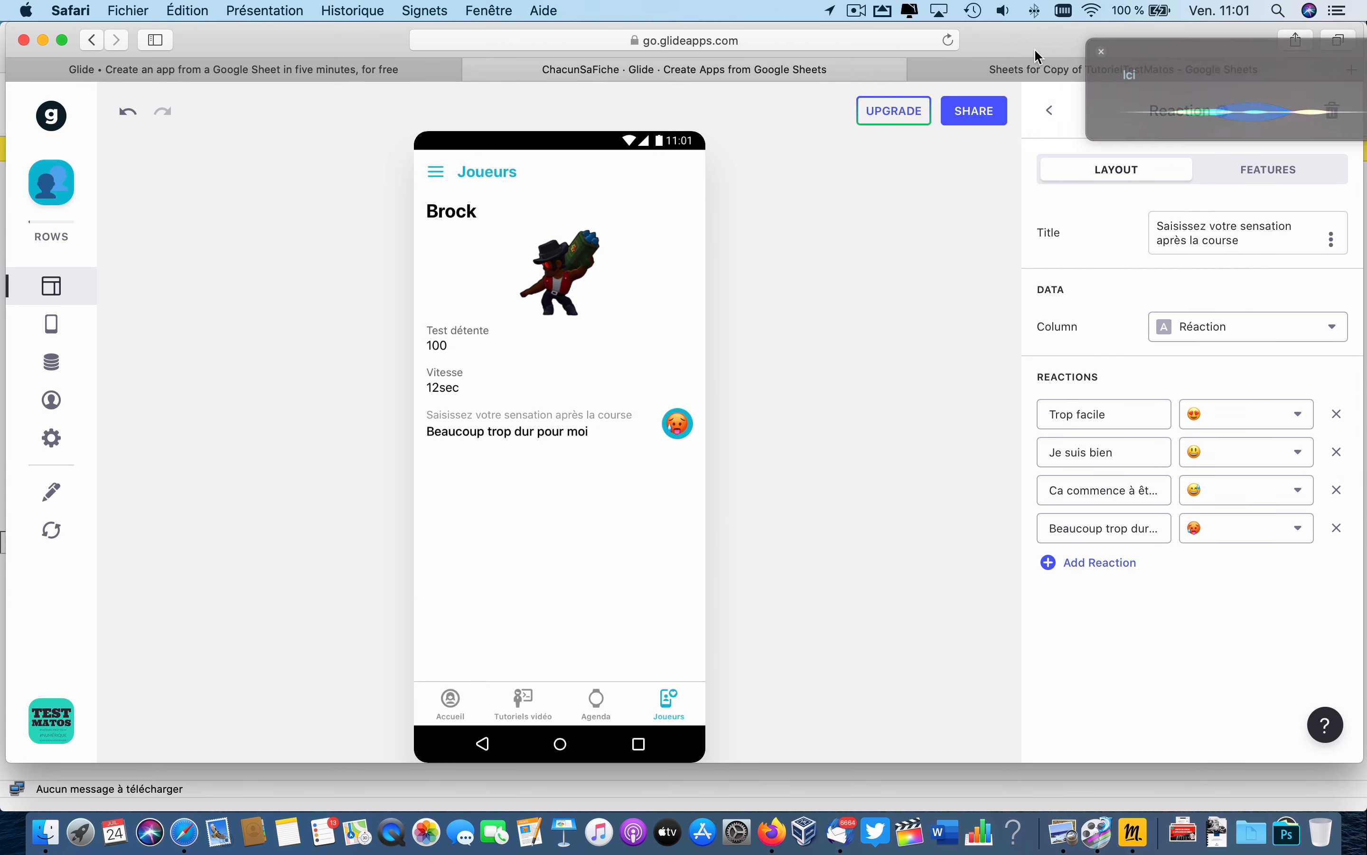
left_click(1015, 71)
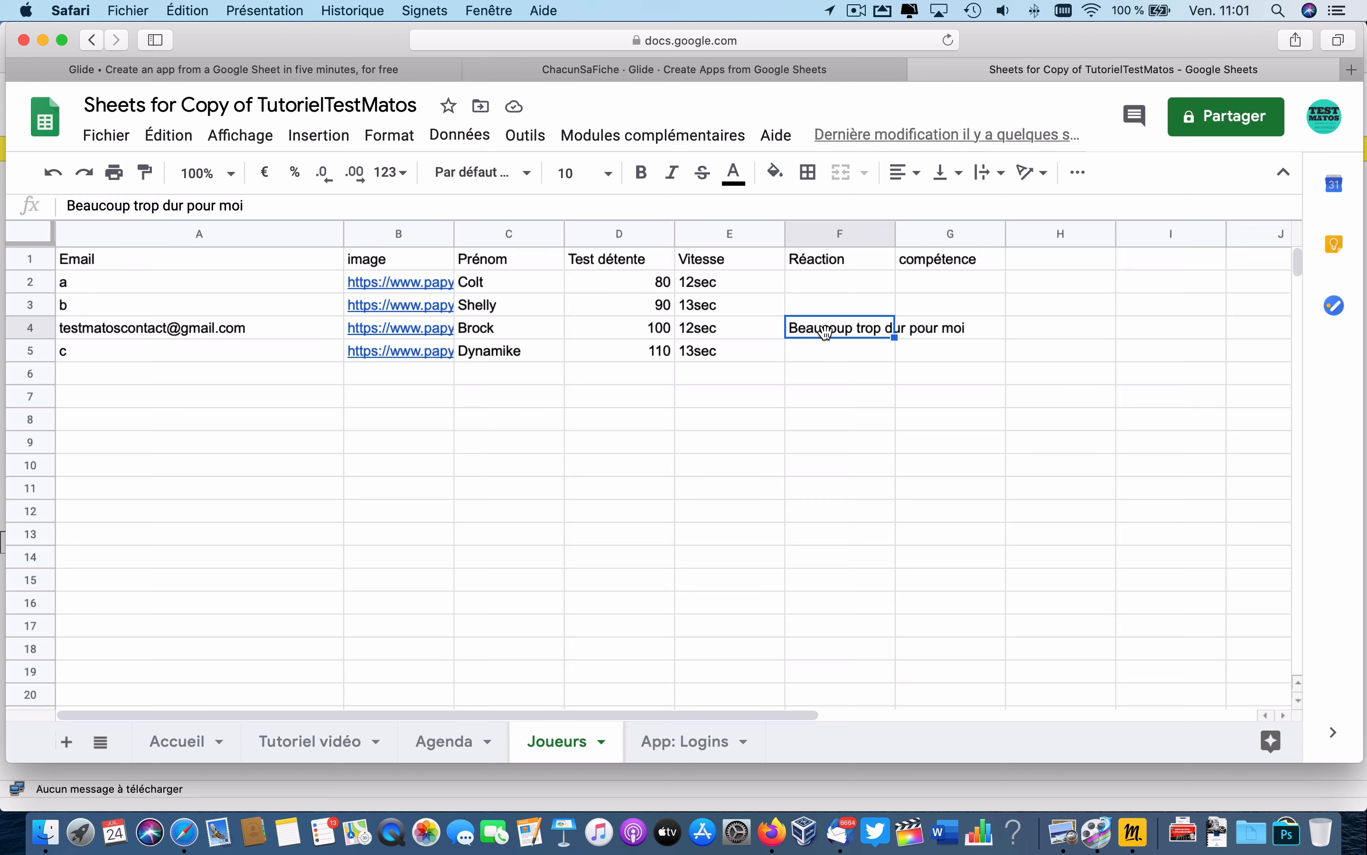
left_click(727, 78)
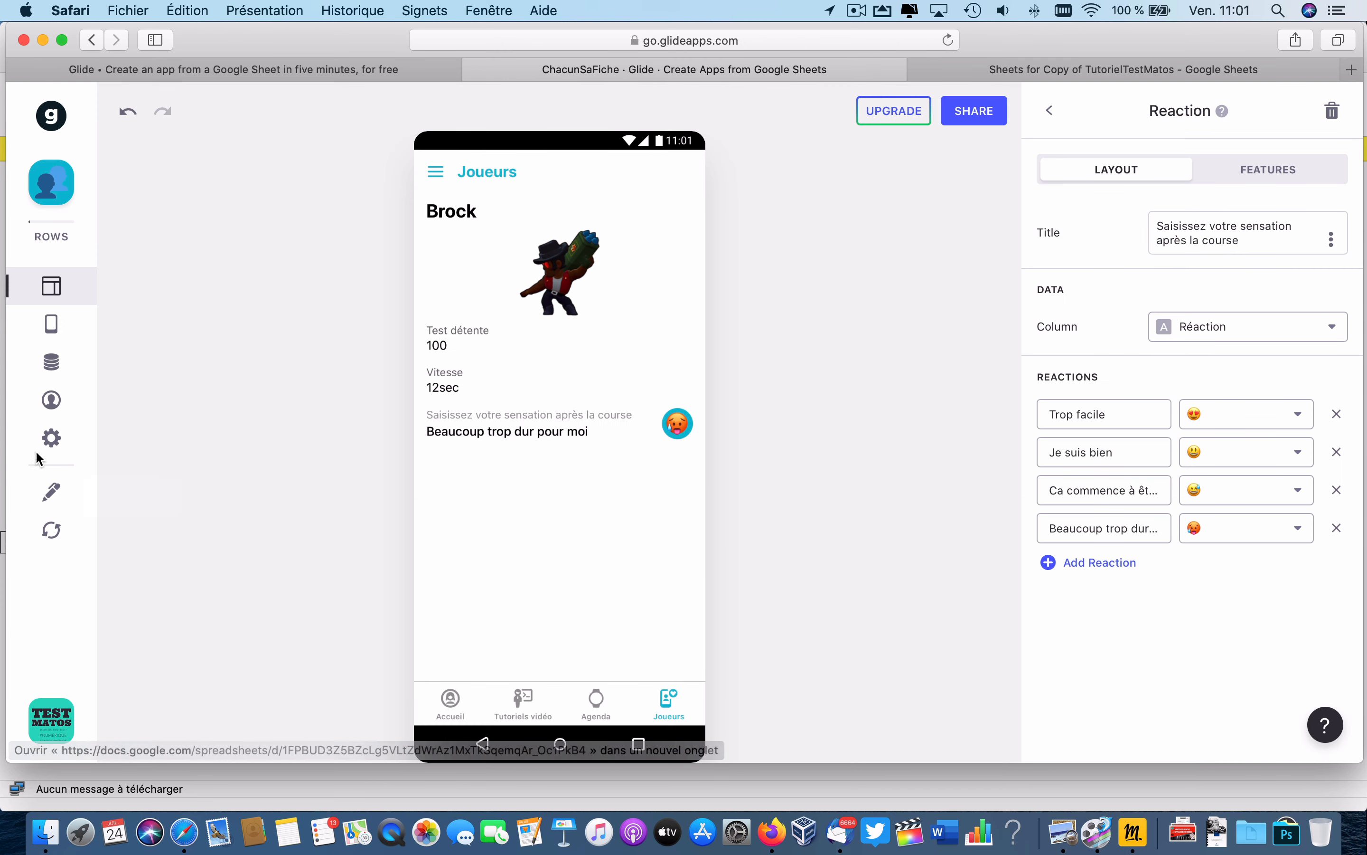
left_click(53, 405)
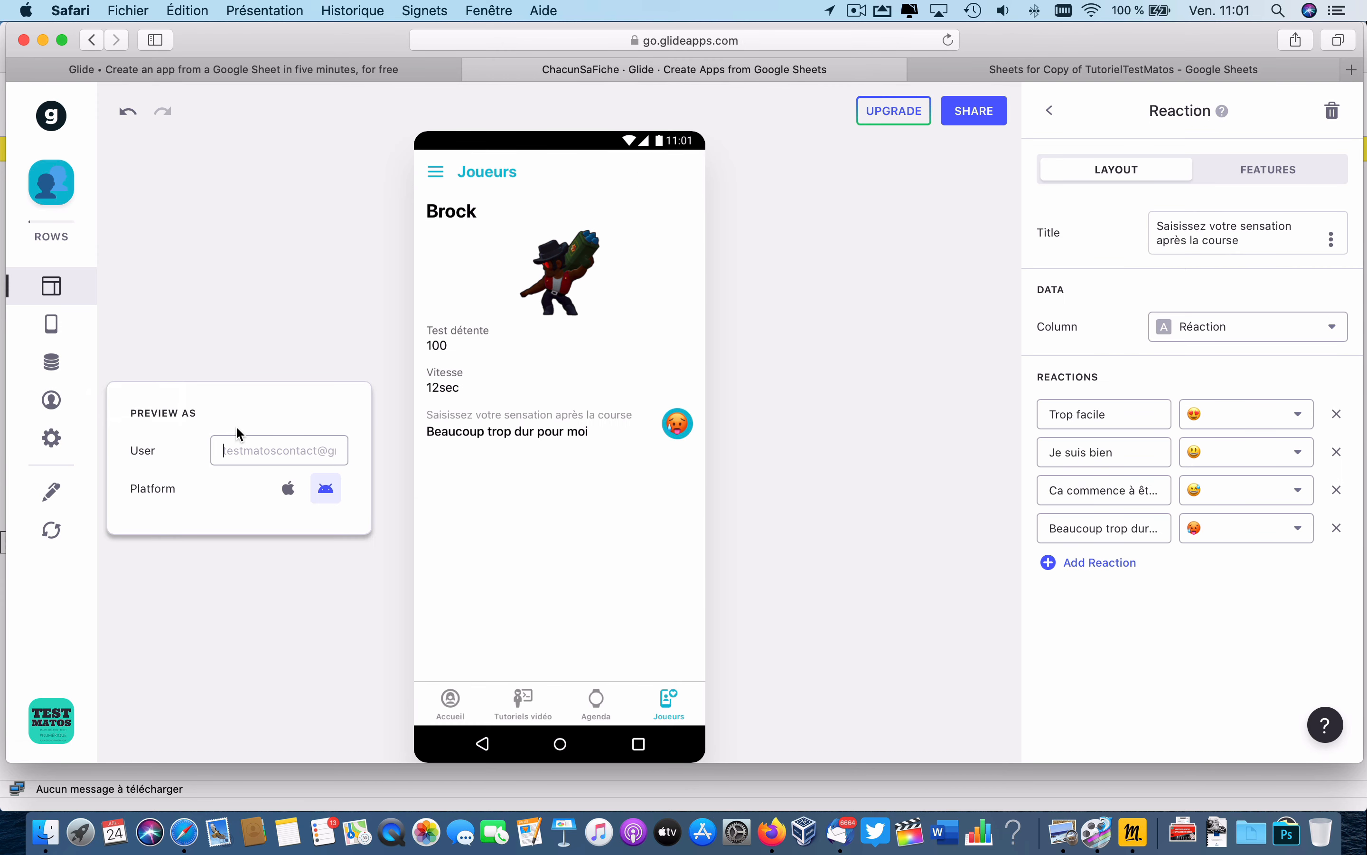
type("a")
left_click(797, 461)
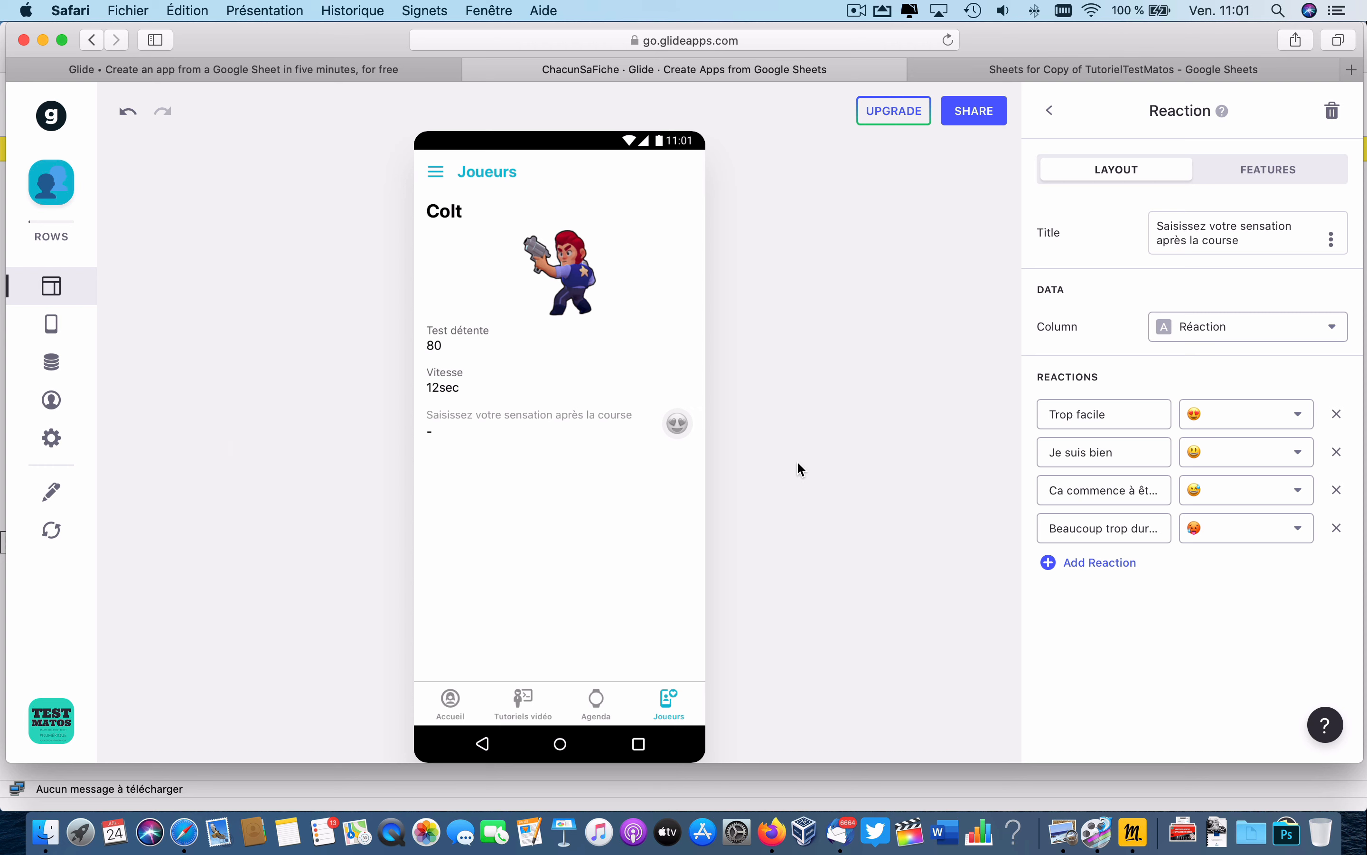
left_click(672, 424)
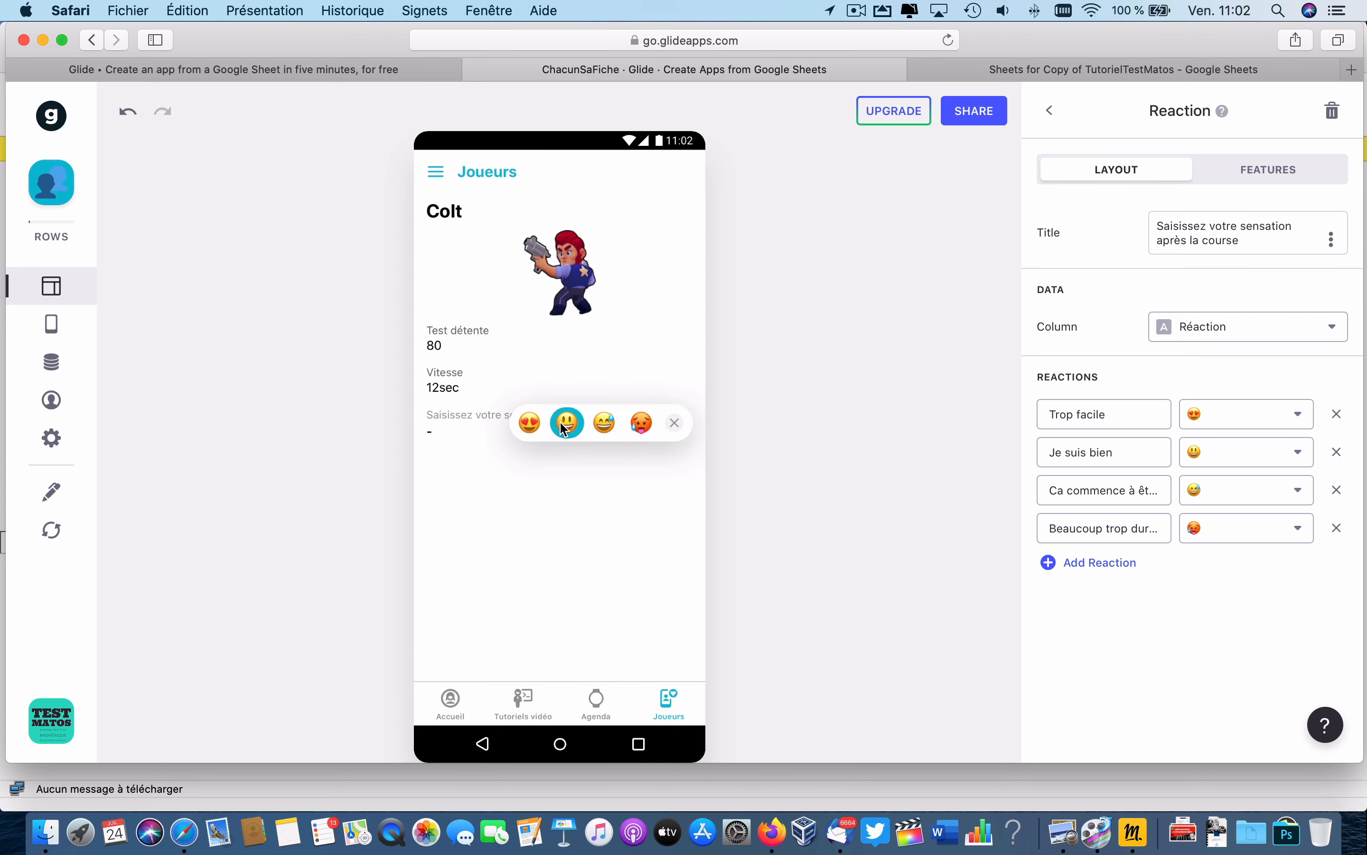
left_click(532, 425)
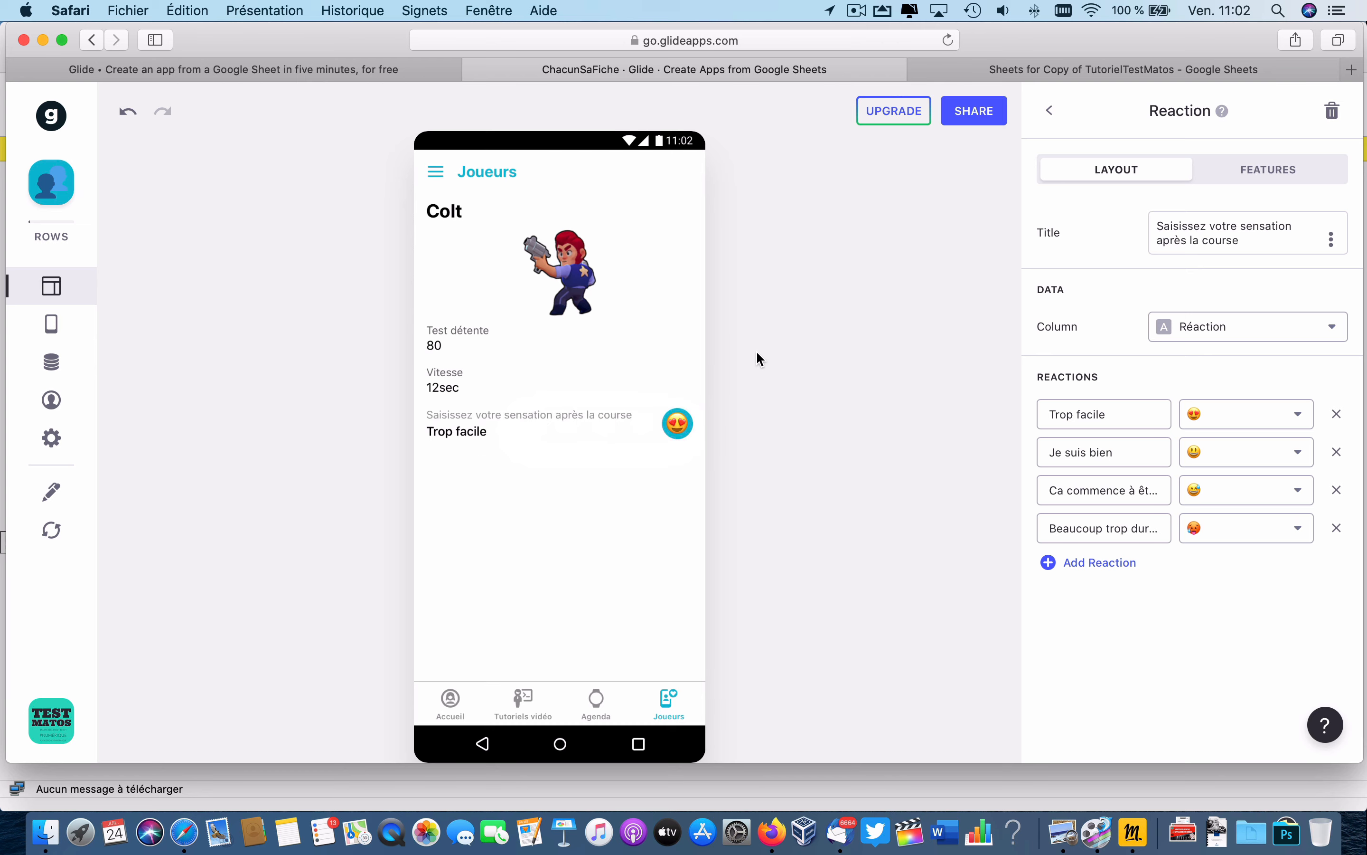
Check in the Google Sheet that Colt's answer was stored in the Réaction column, and return to Glide.
left_click(1000, 69)
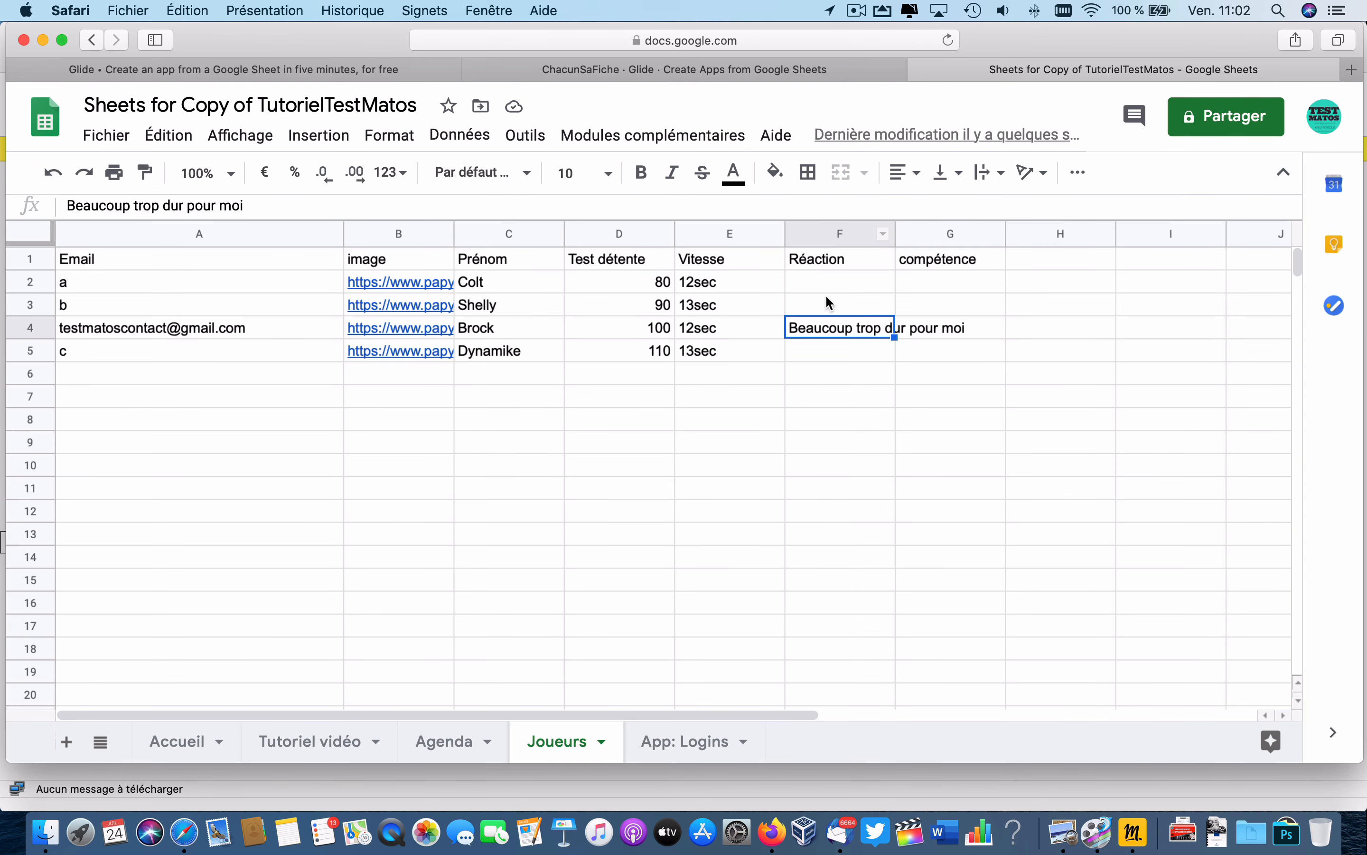
left_click(825, 418)
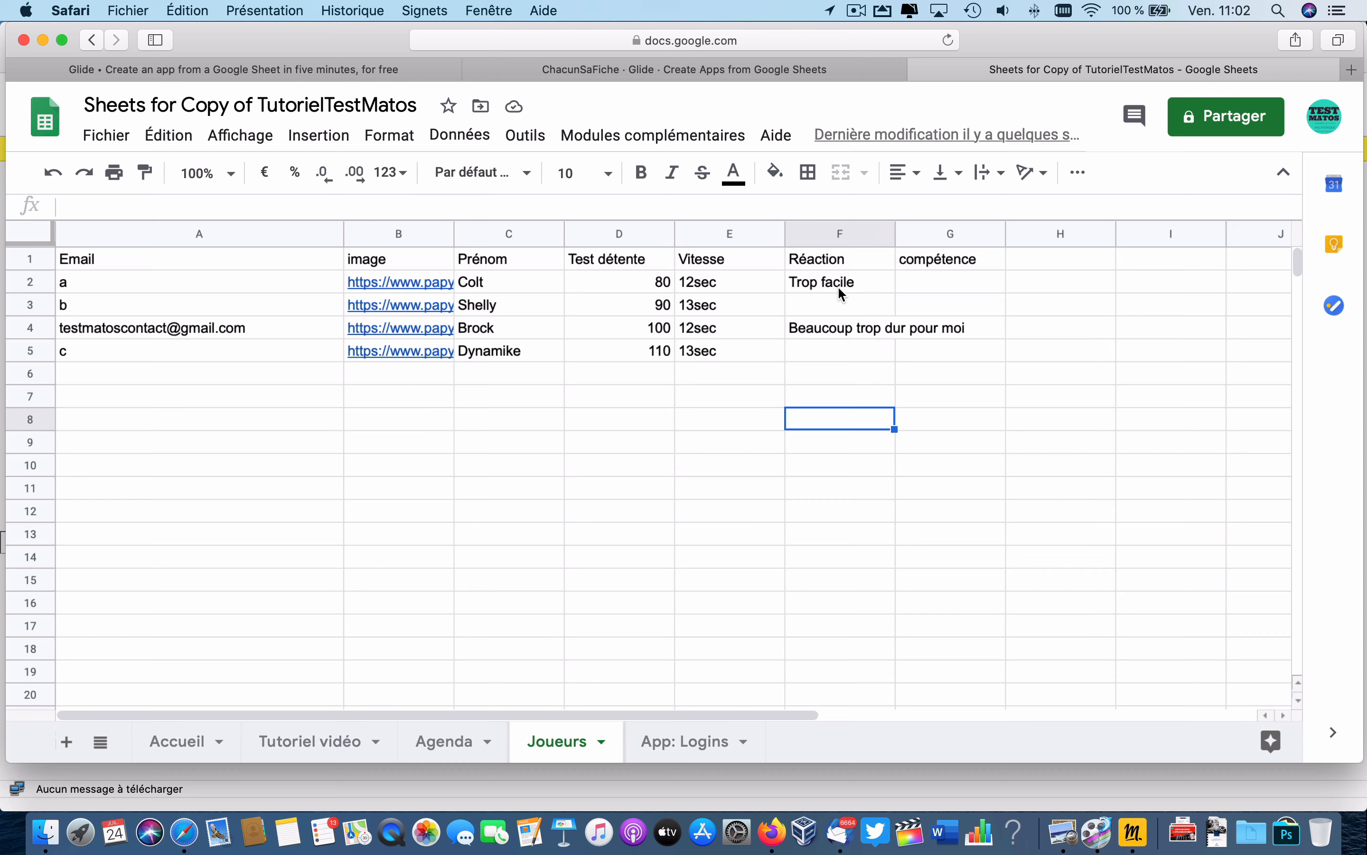
left_click(764, 74)
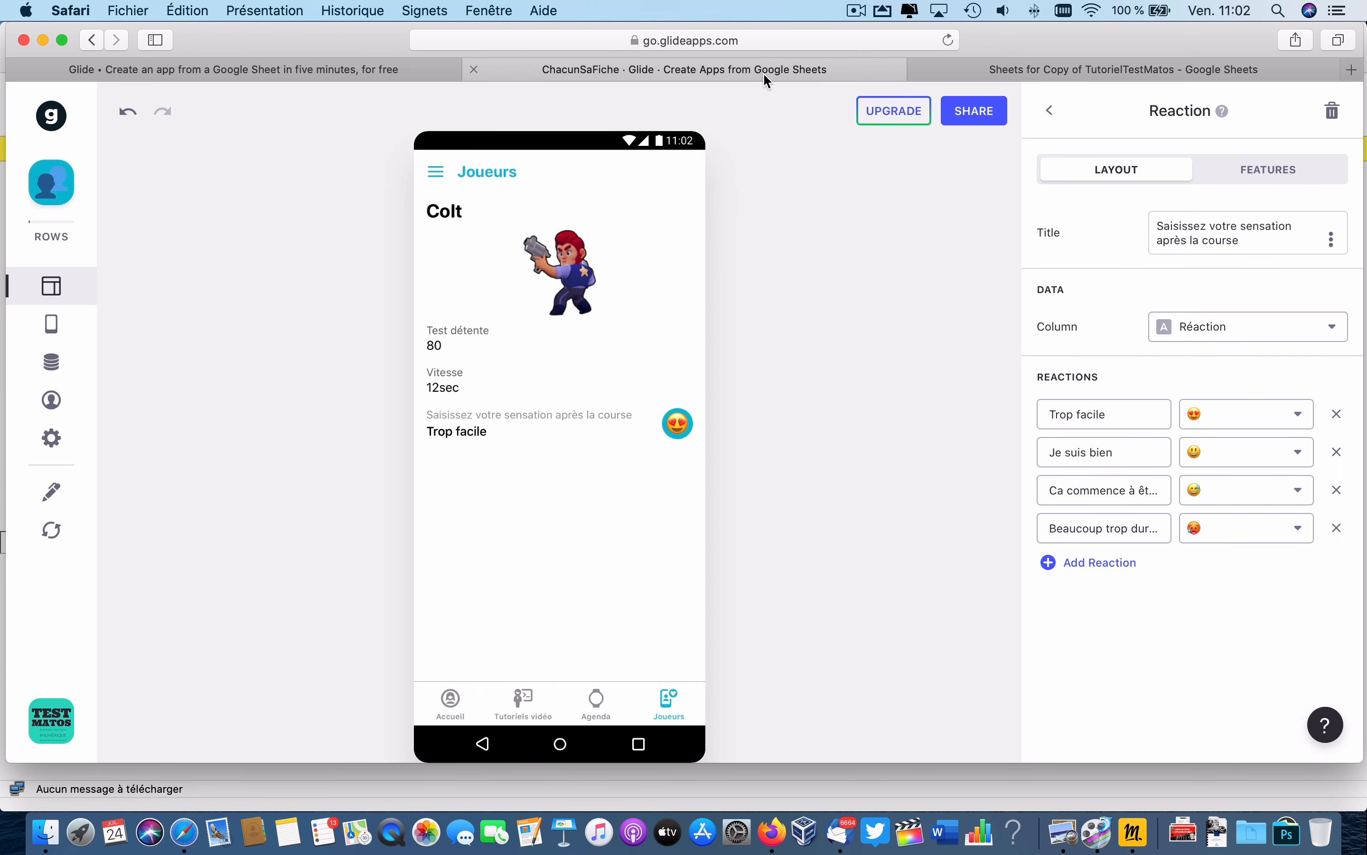
Add a visibility condition to the Reaction component so it shows only when Réaction is not empty.
left_click(544, 431)
left_click(1288, 174)
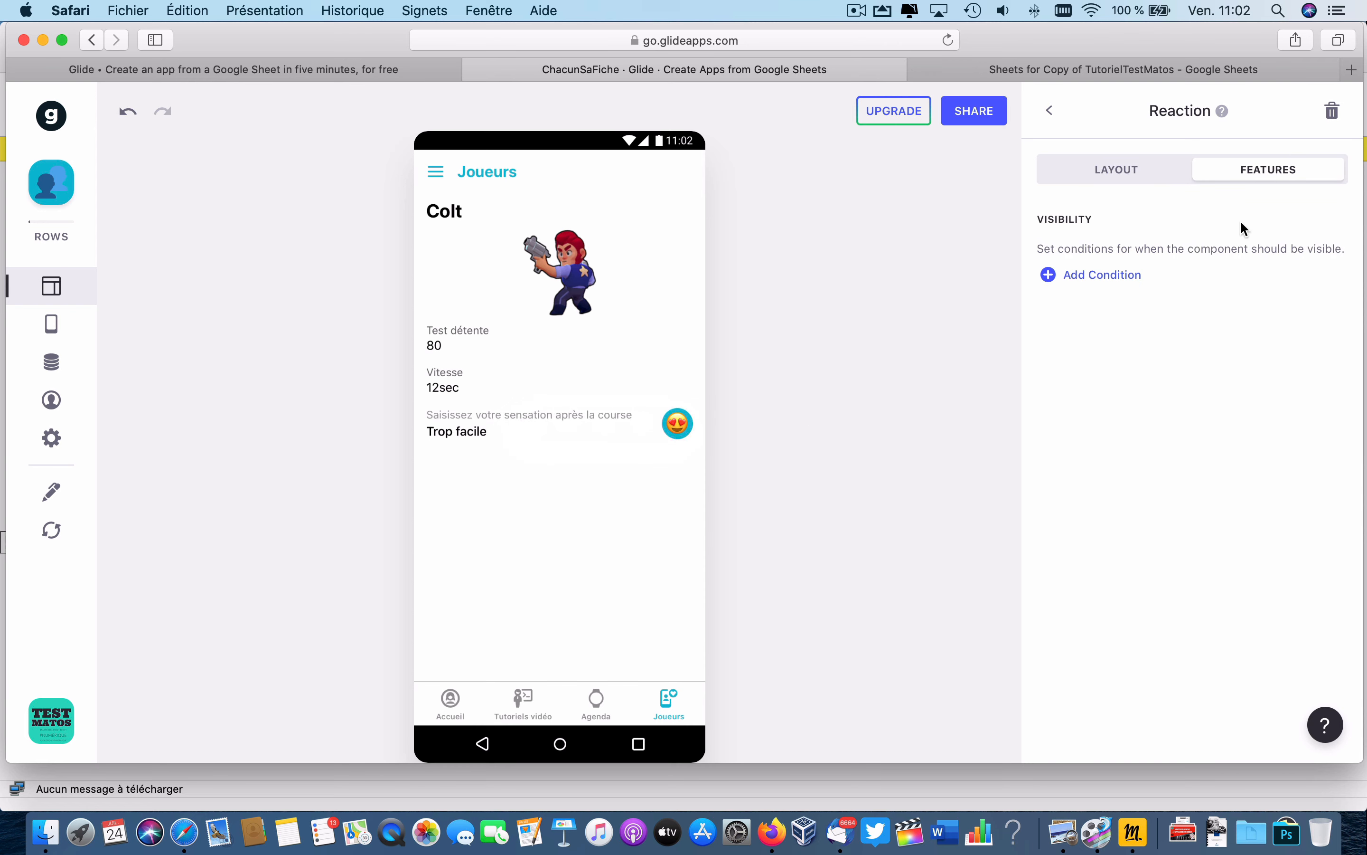
left_click(1109, 282)
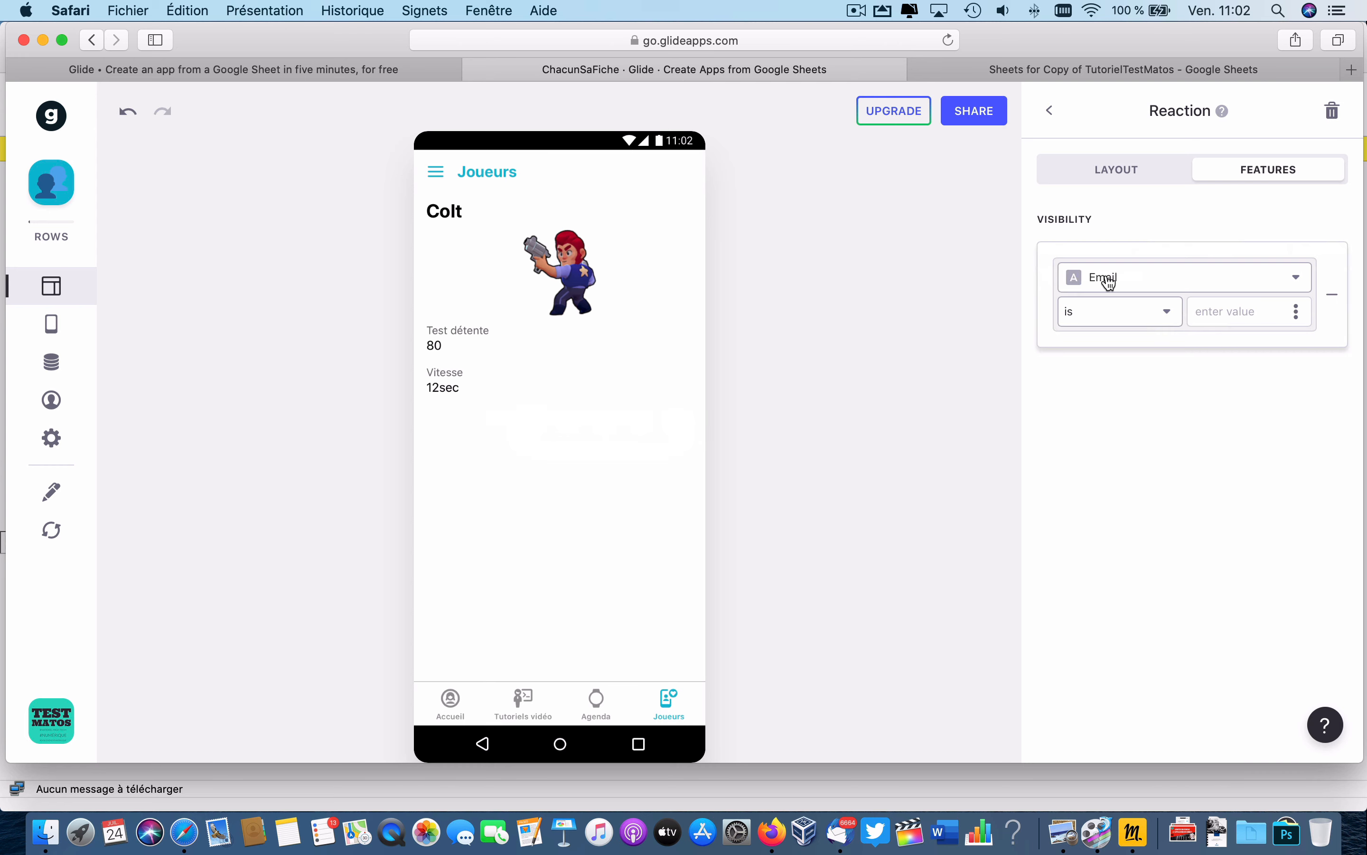
left_click(1138, 278)
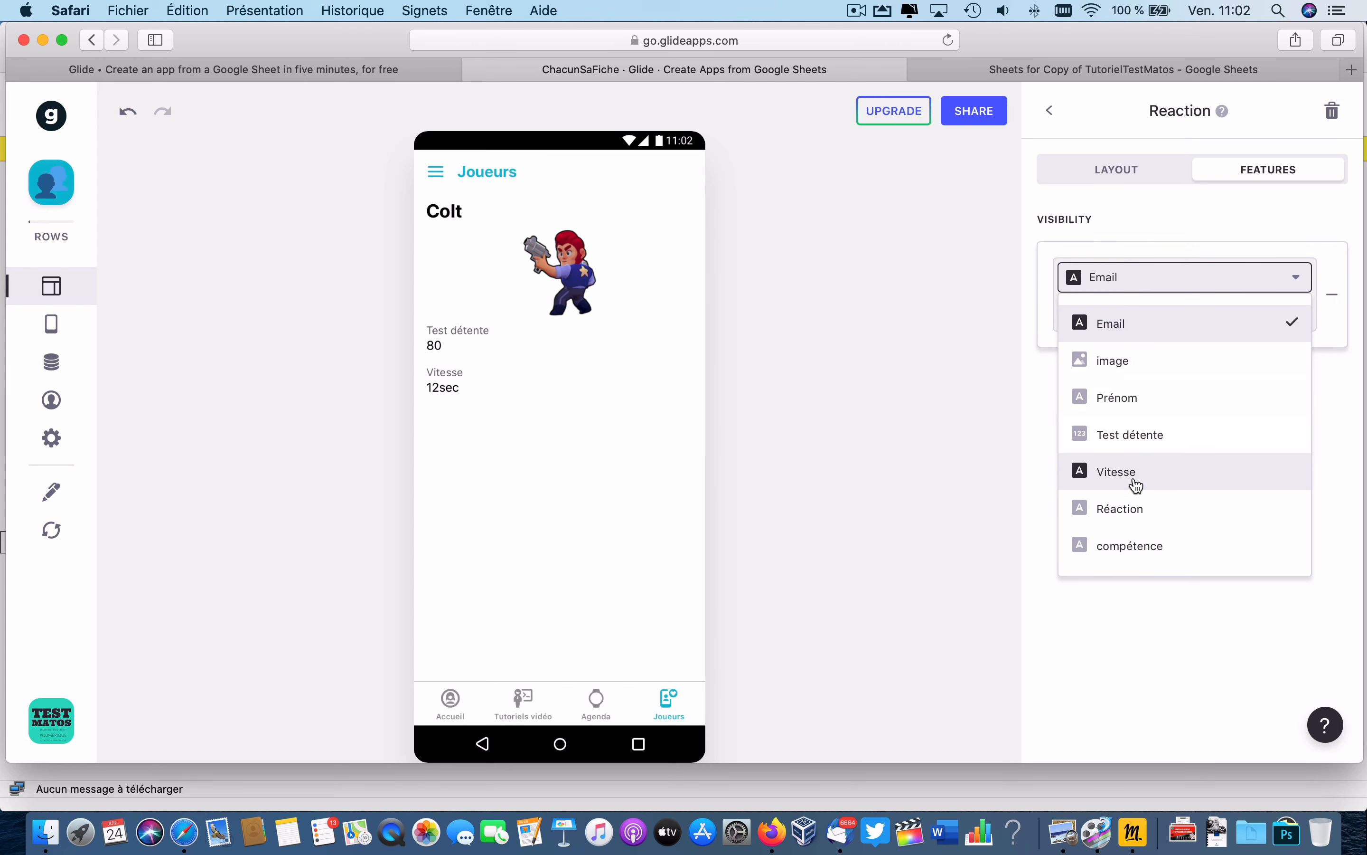
left_click(1127, 511)
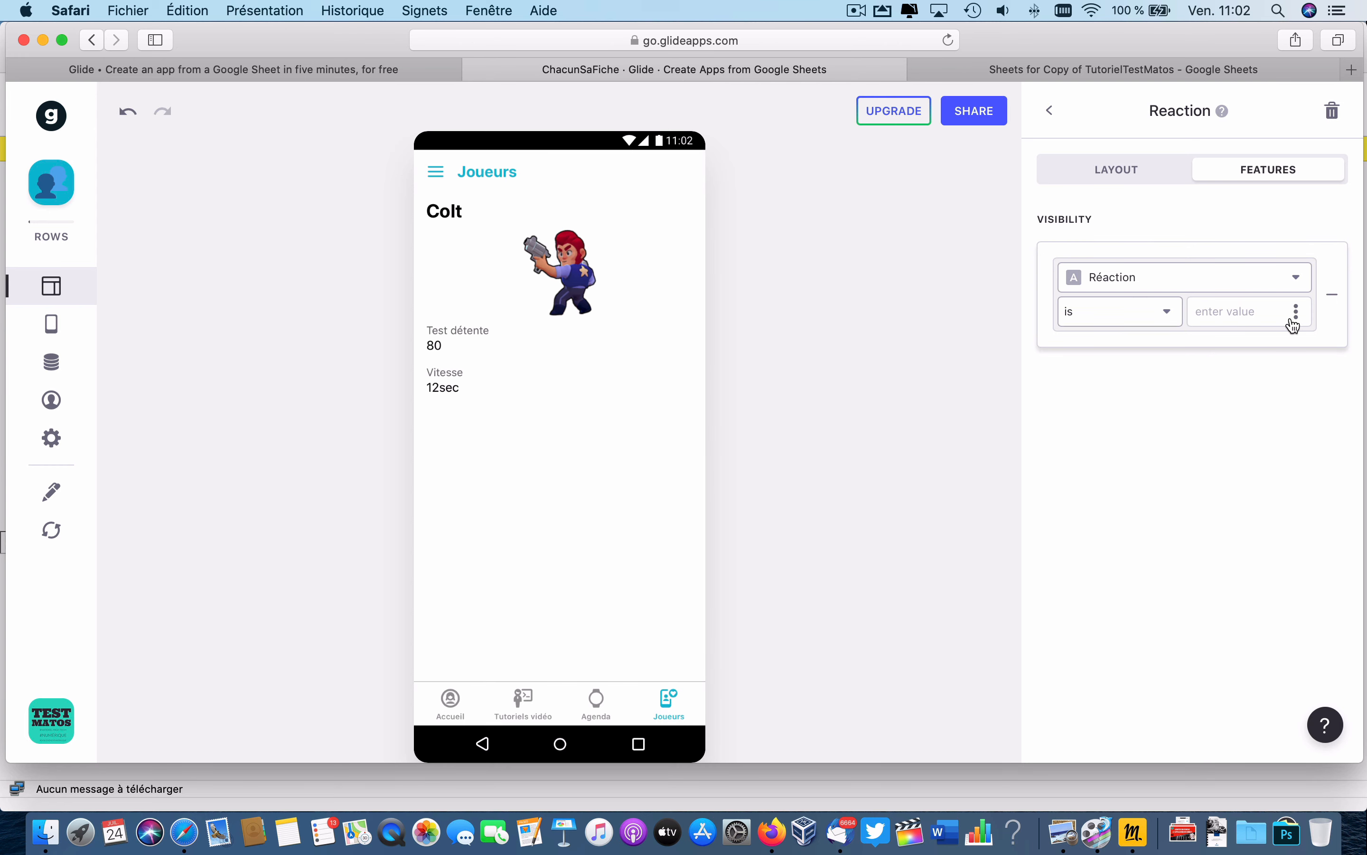
left_click(1174, 317)
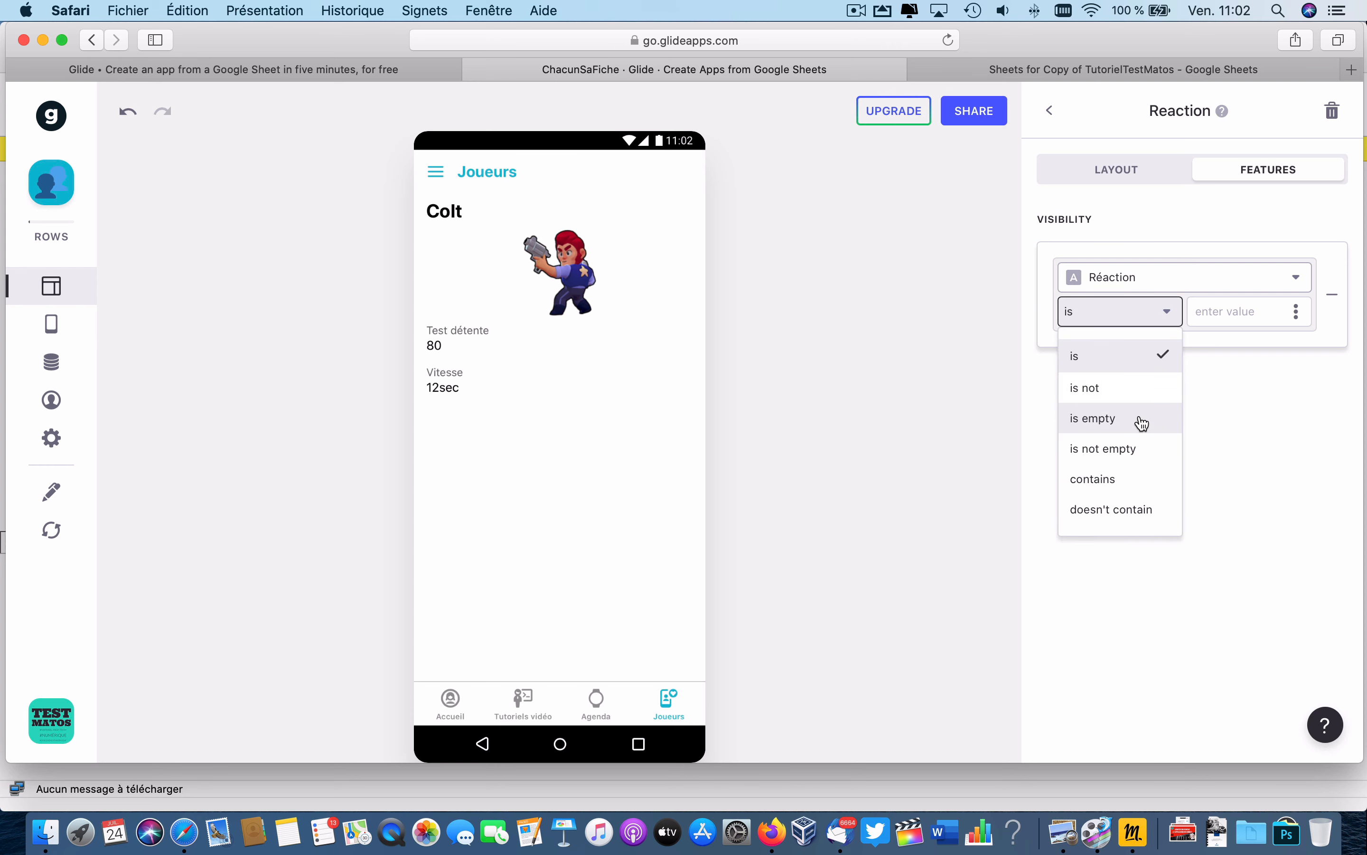
left_click(1135, 446)
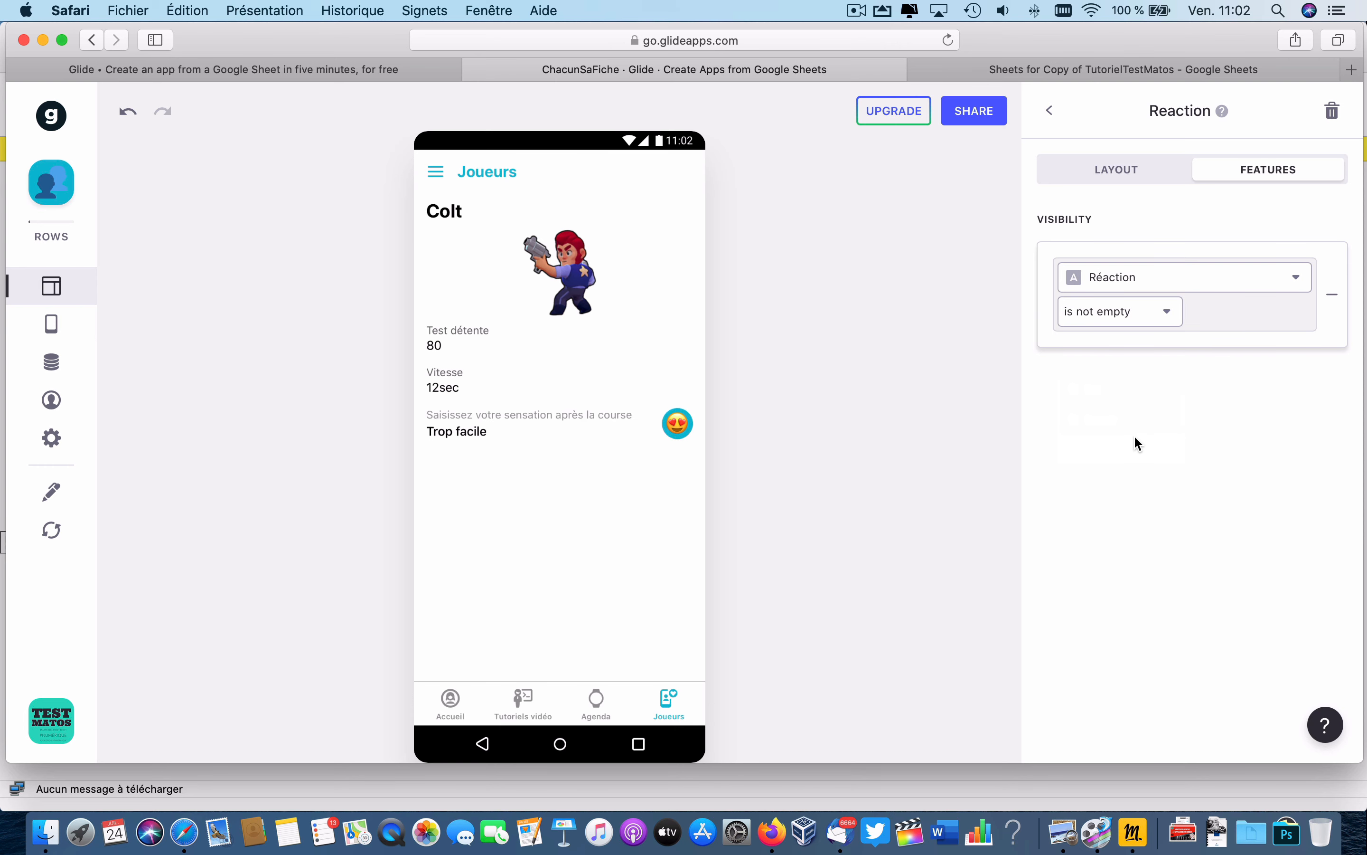
Change the Reaction component's visibility condition to "is empty" and reopen the saved condition for editing.
left_click(1168, 312)
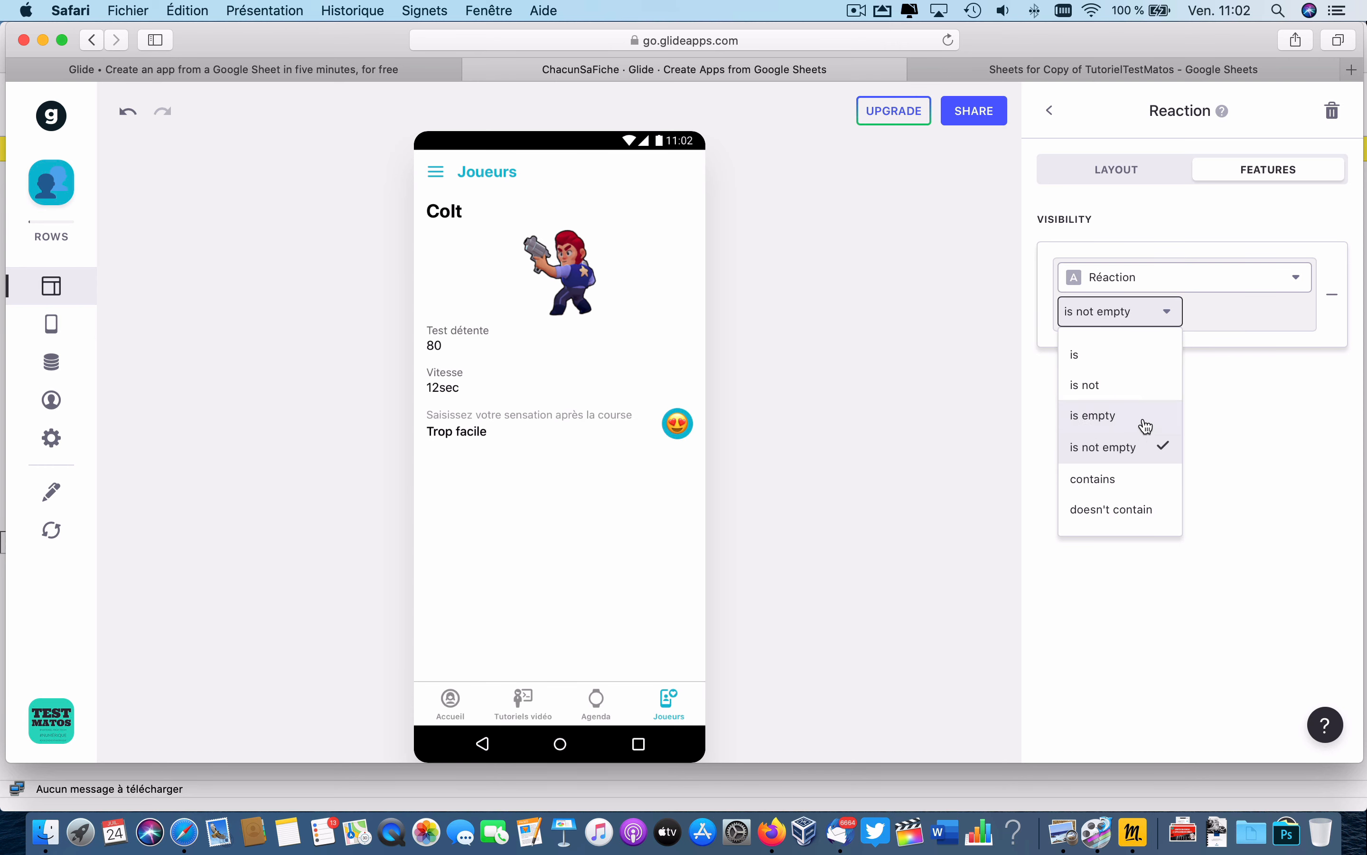
left_click(1146, 425)
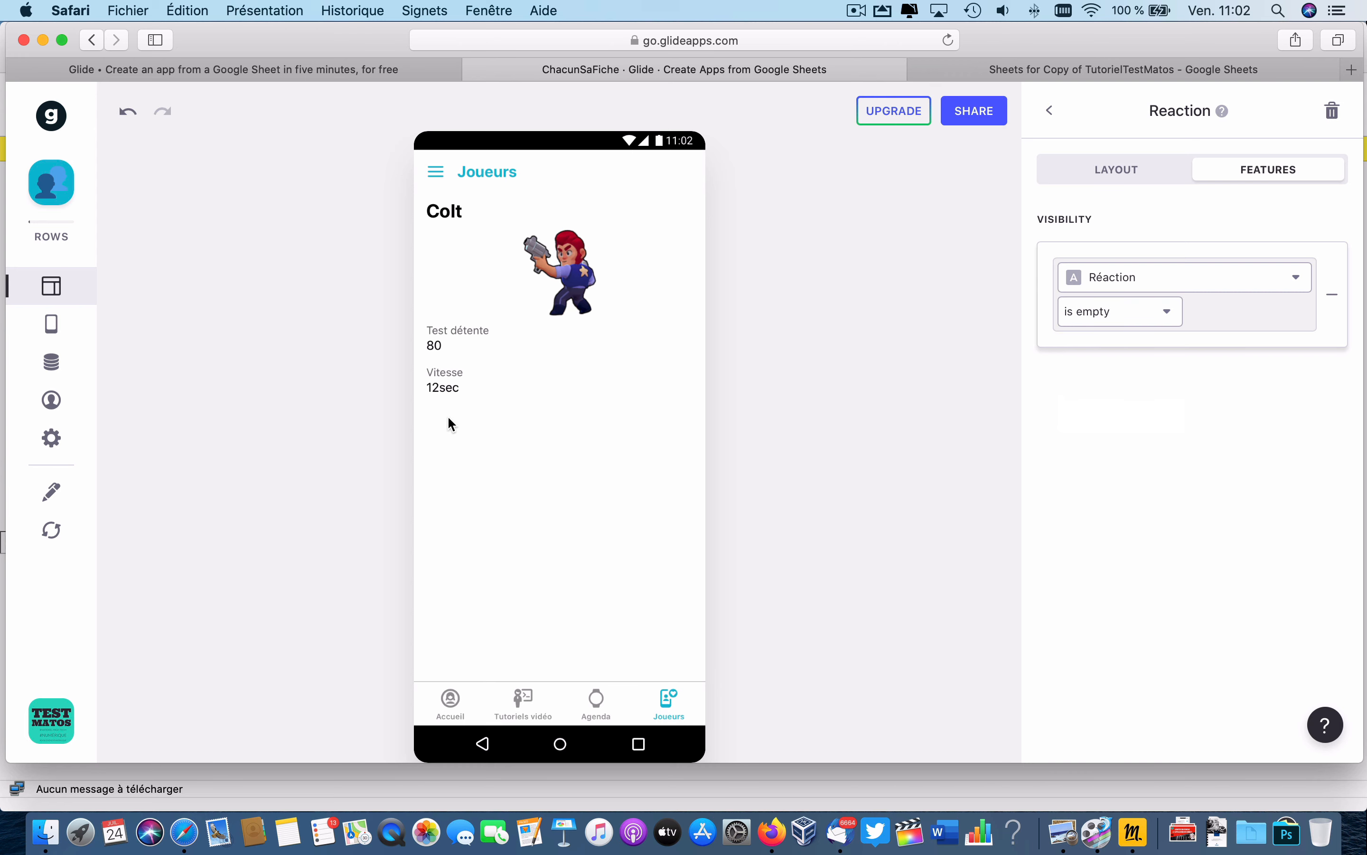
left_click(1122, 411)
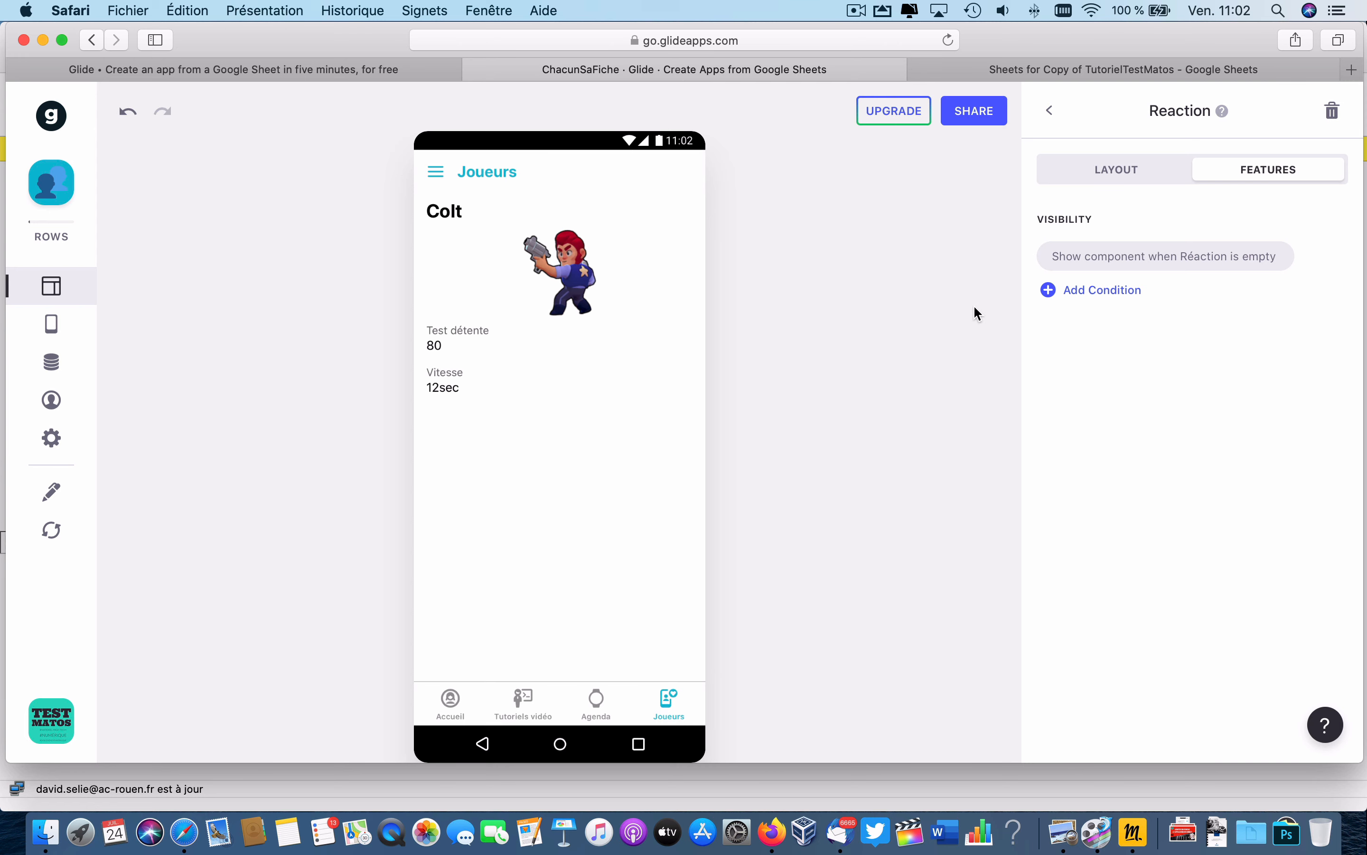
left_click(1270, 264)
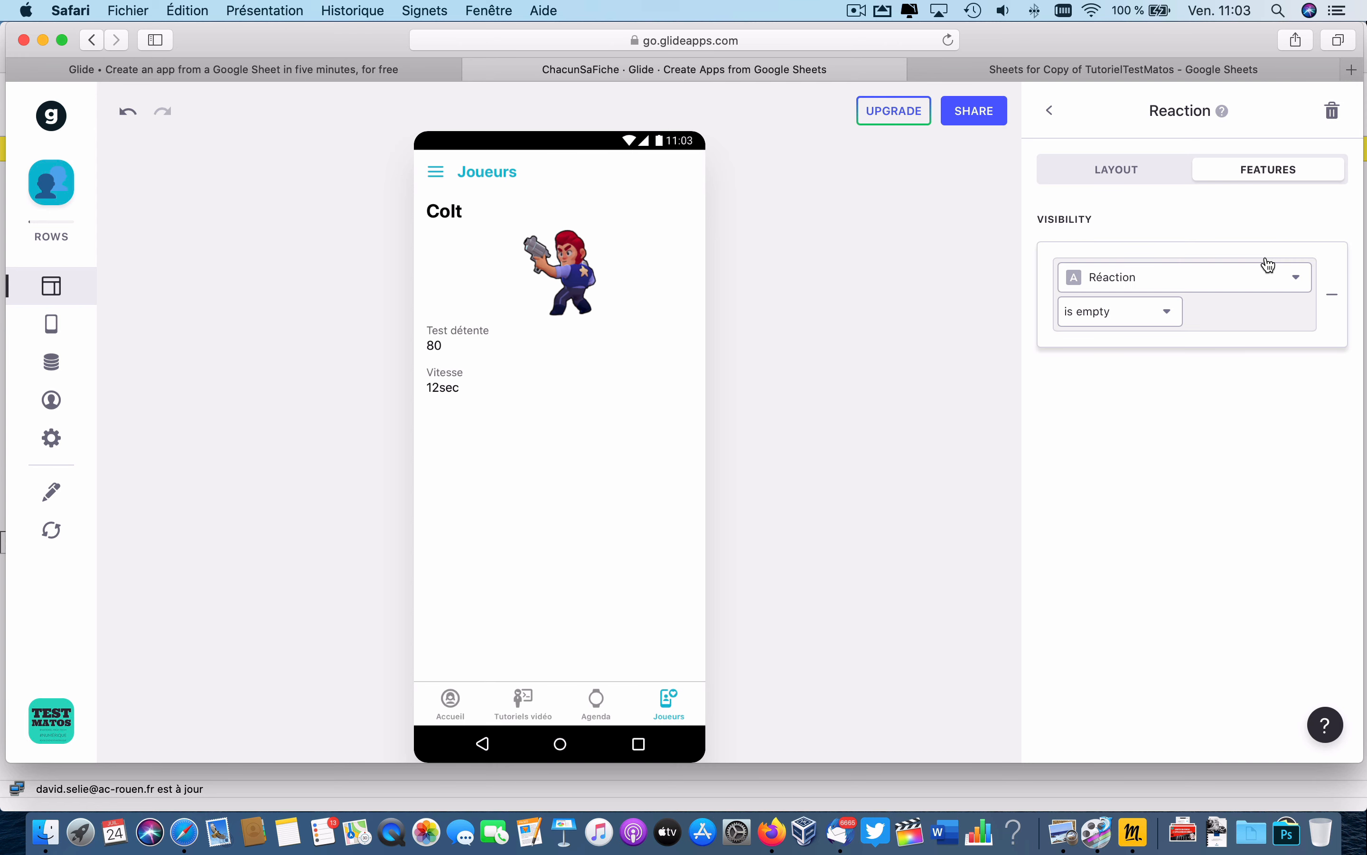
Remove the Reaction component's visibility condition and return to the component list of the player profile.
left_click(1185, 277)
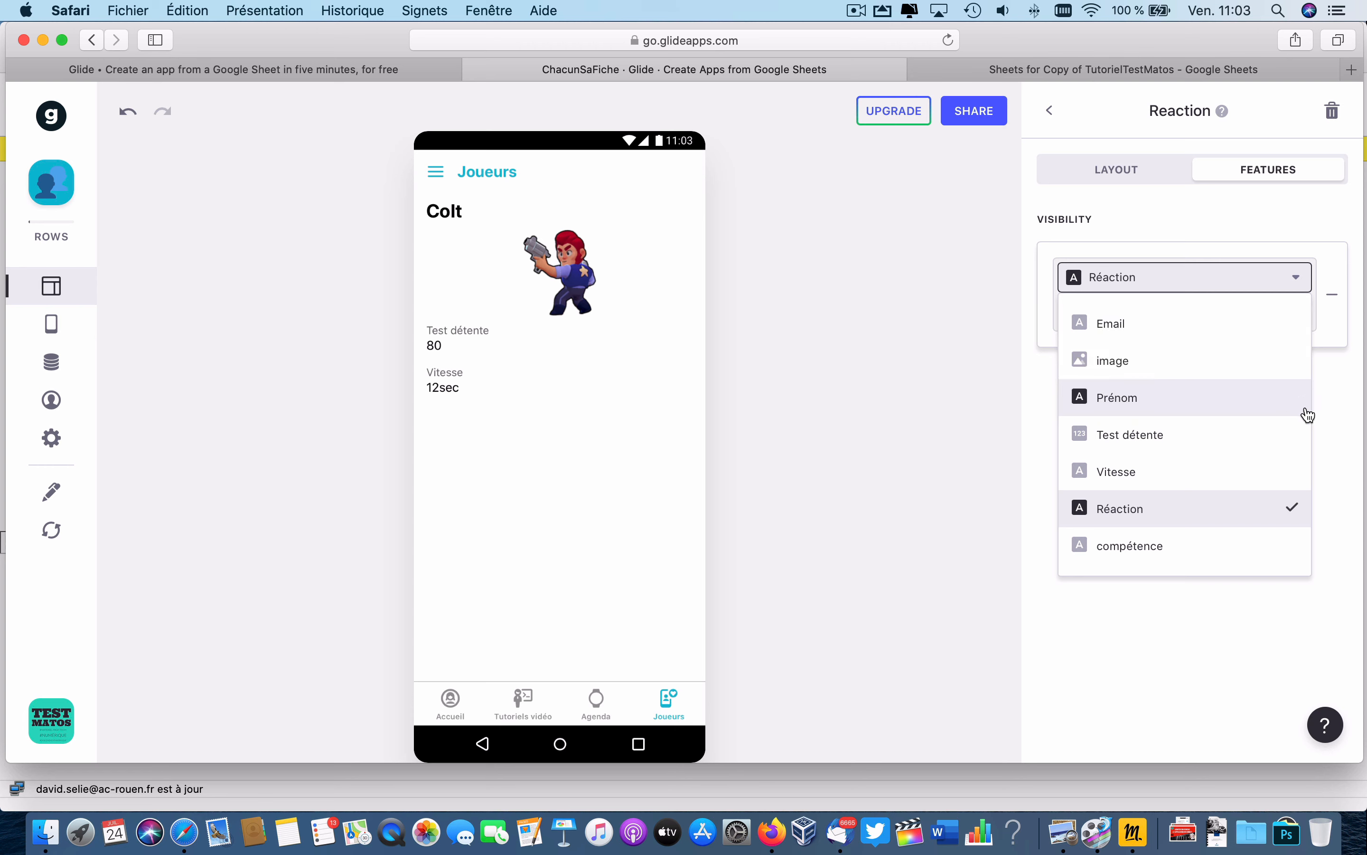
left_click(1323, 400)
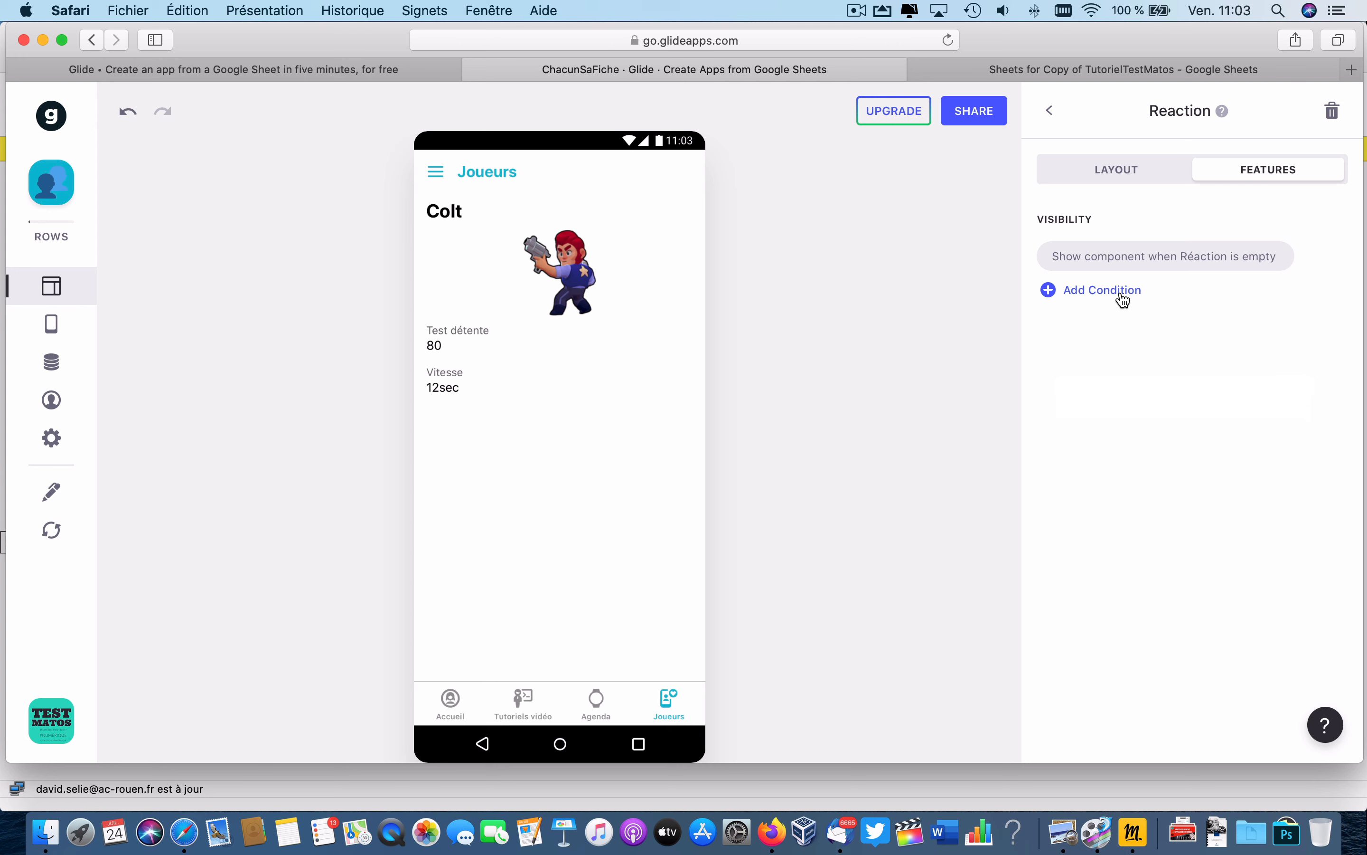
left_click(1265, 261)
left_click(1334, 300)
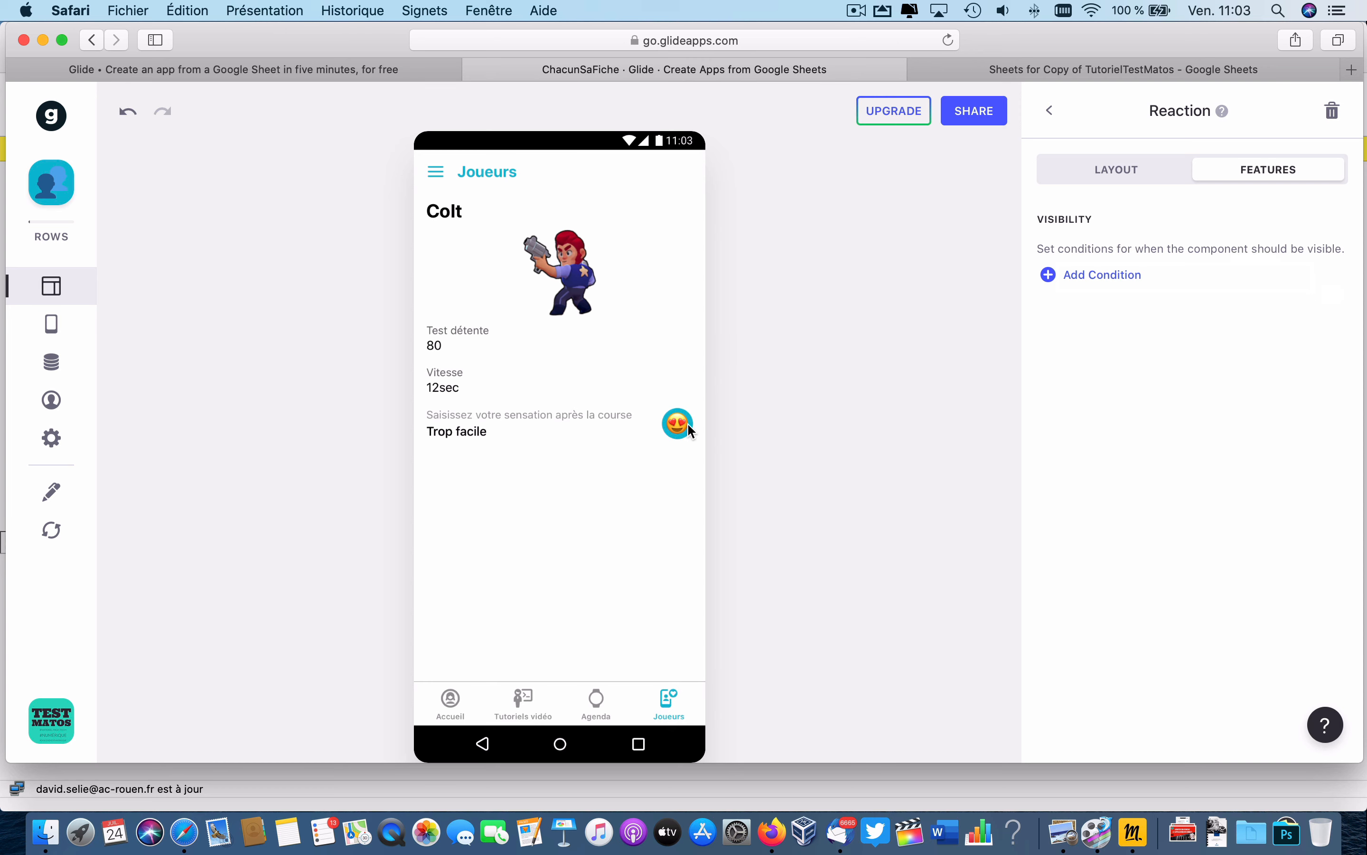
left_click(1111, 180)
left_click(1049, 110)
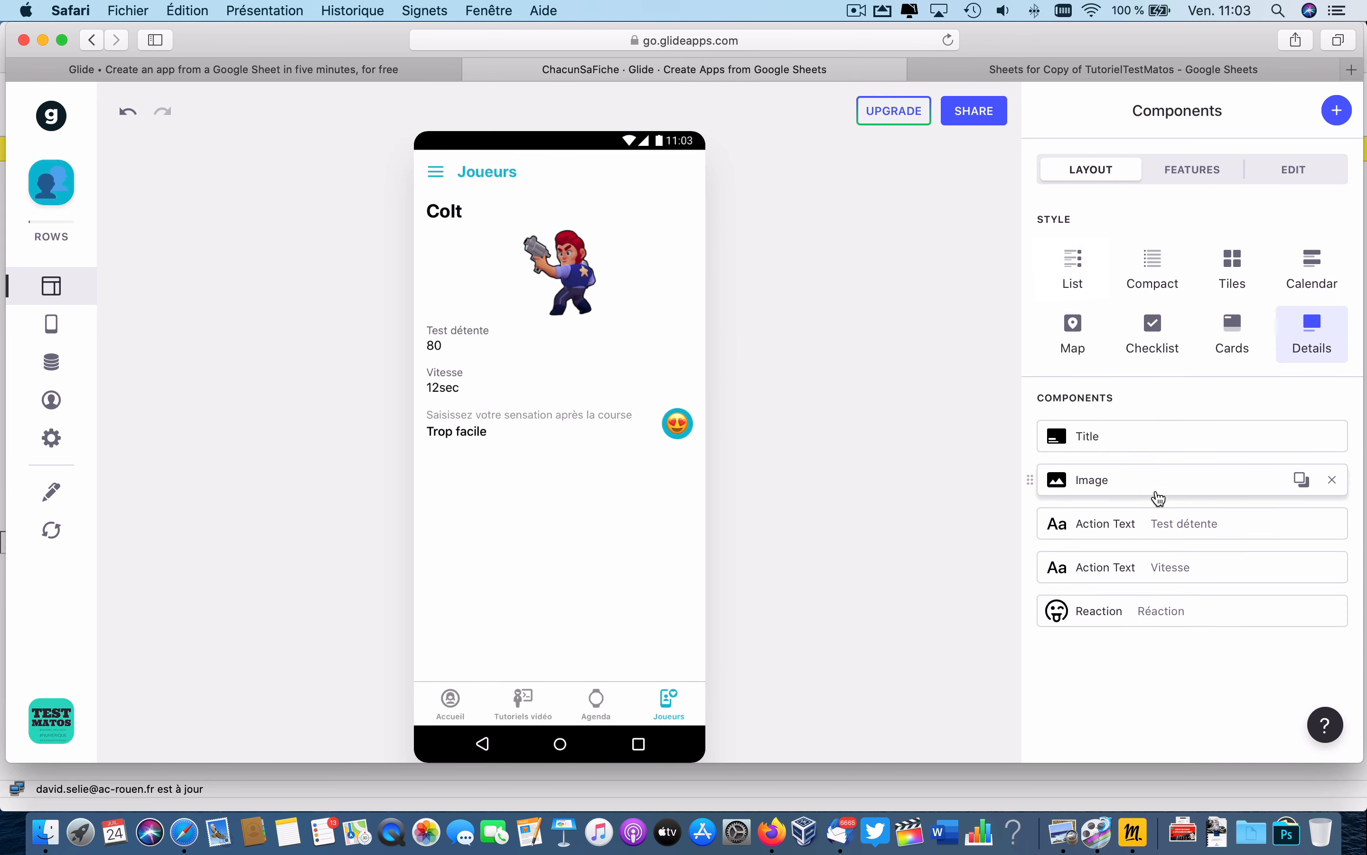
left_click(1337, 110)
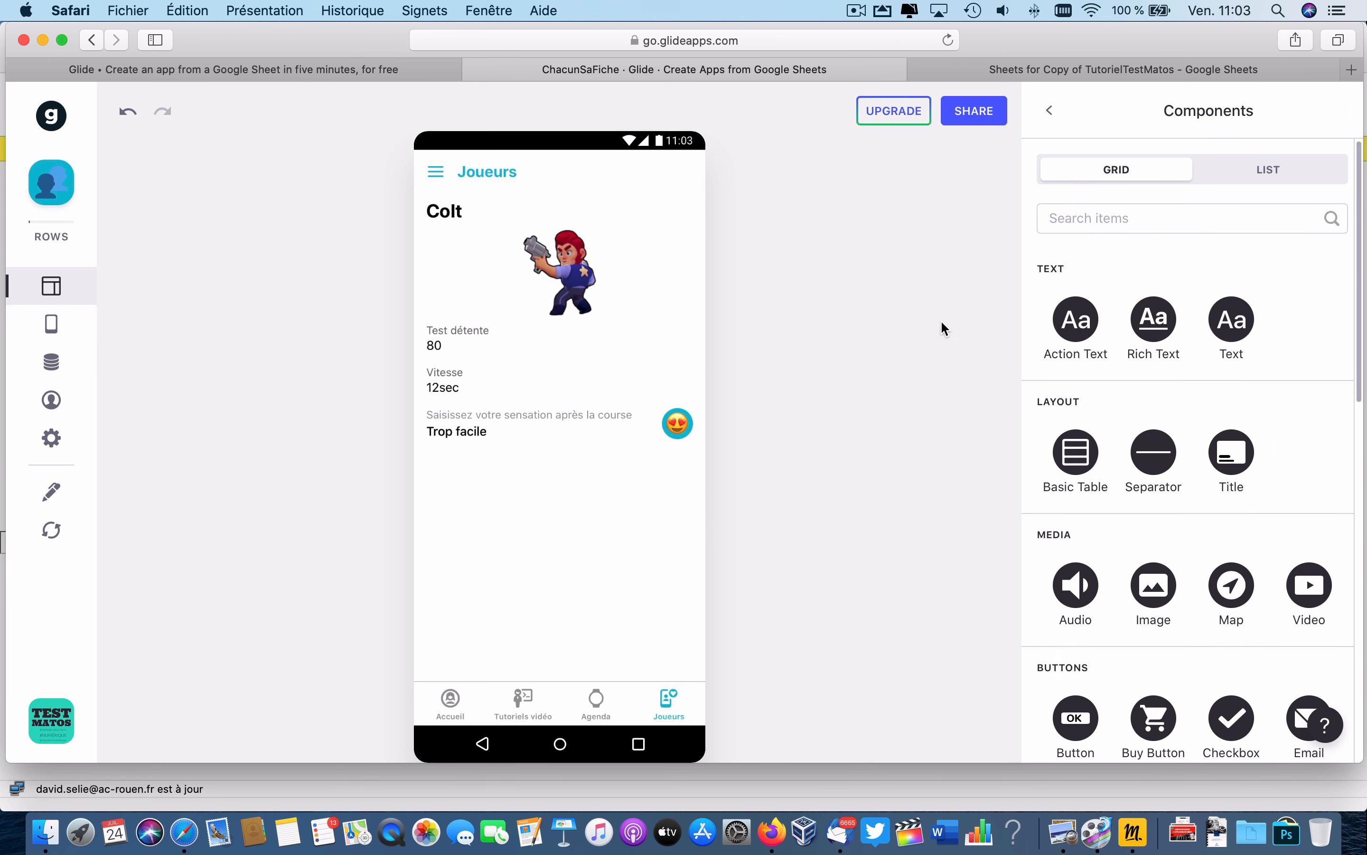
left_click(1050, 112)
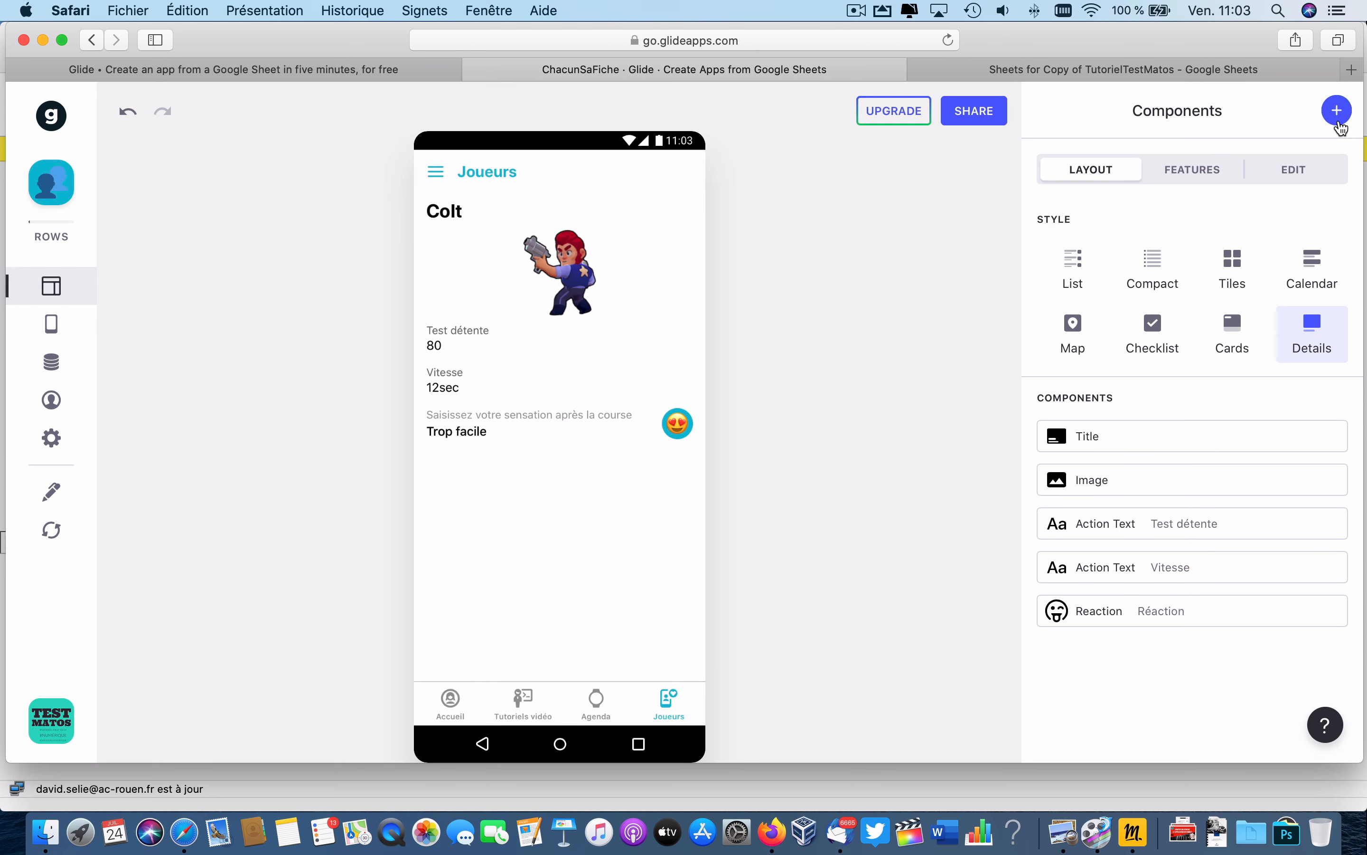
left_click(1162, 612)
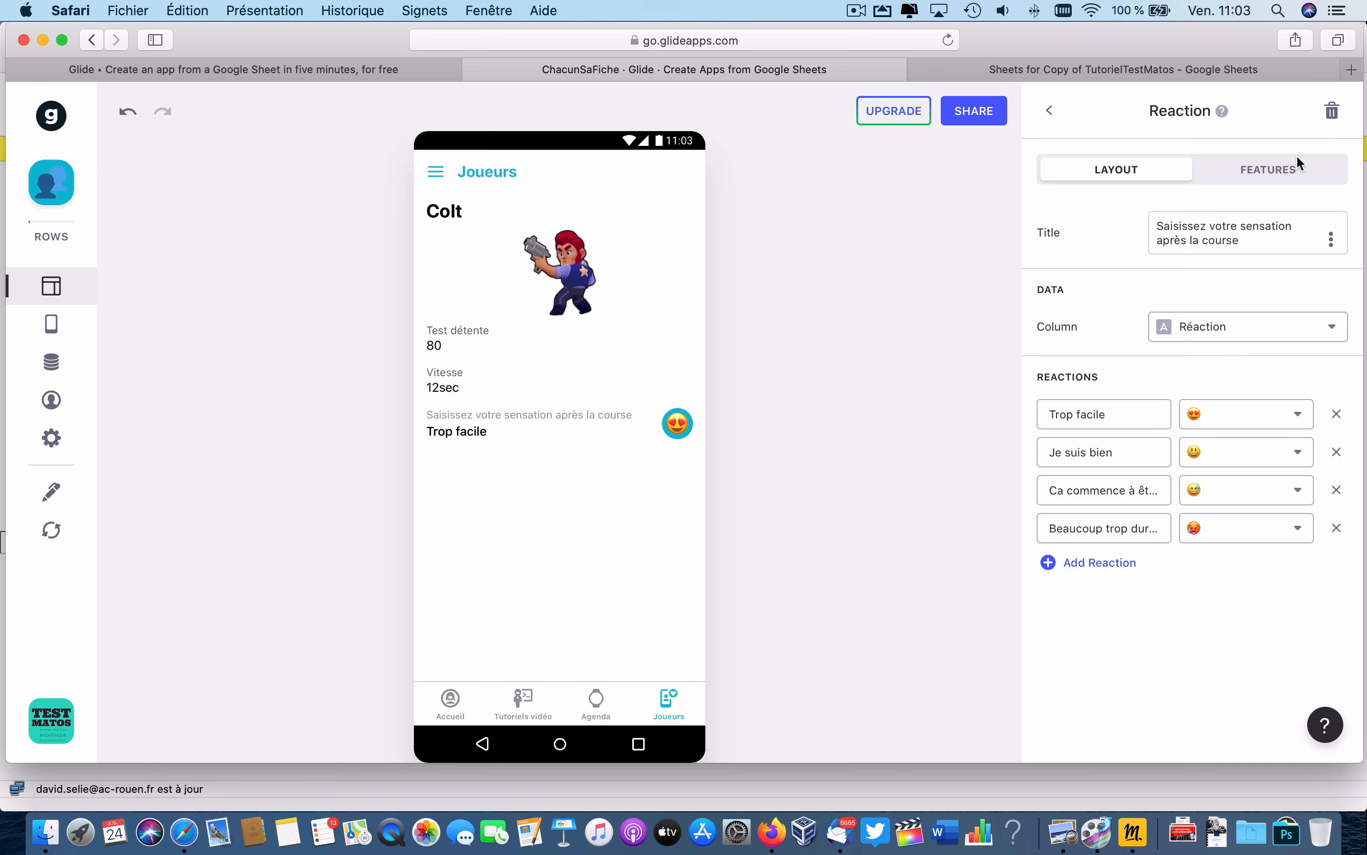
left_click(1073, 122)
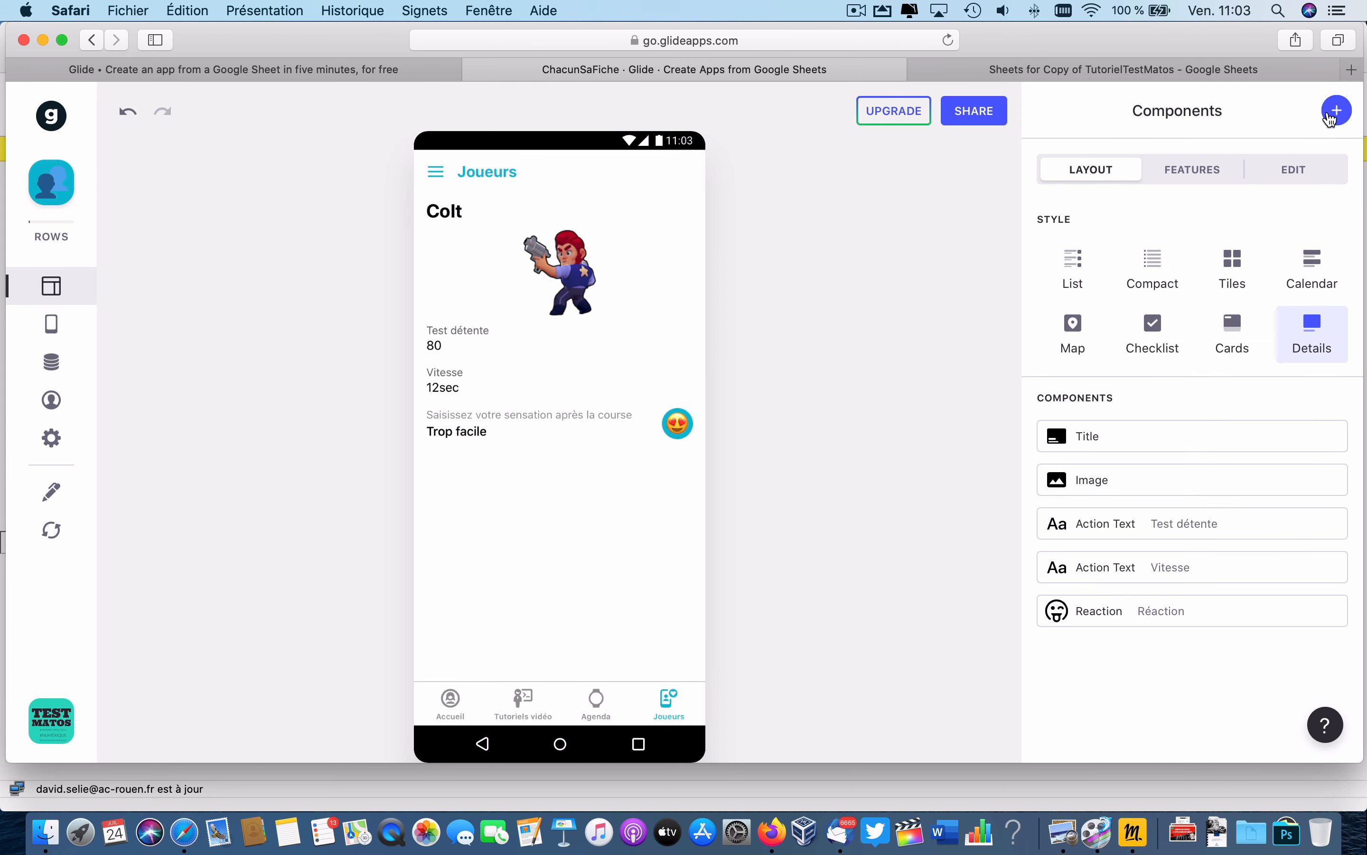
Add a Rating picker to the player profile and link it to the compétence column.
left_click(1332, 116)
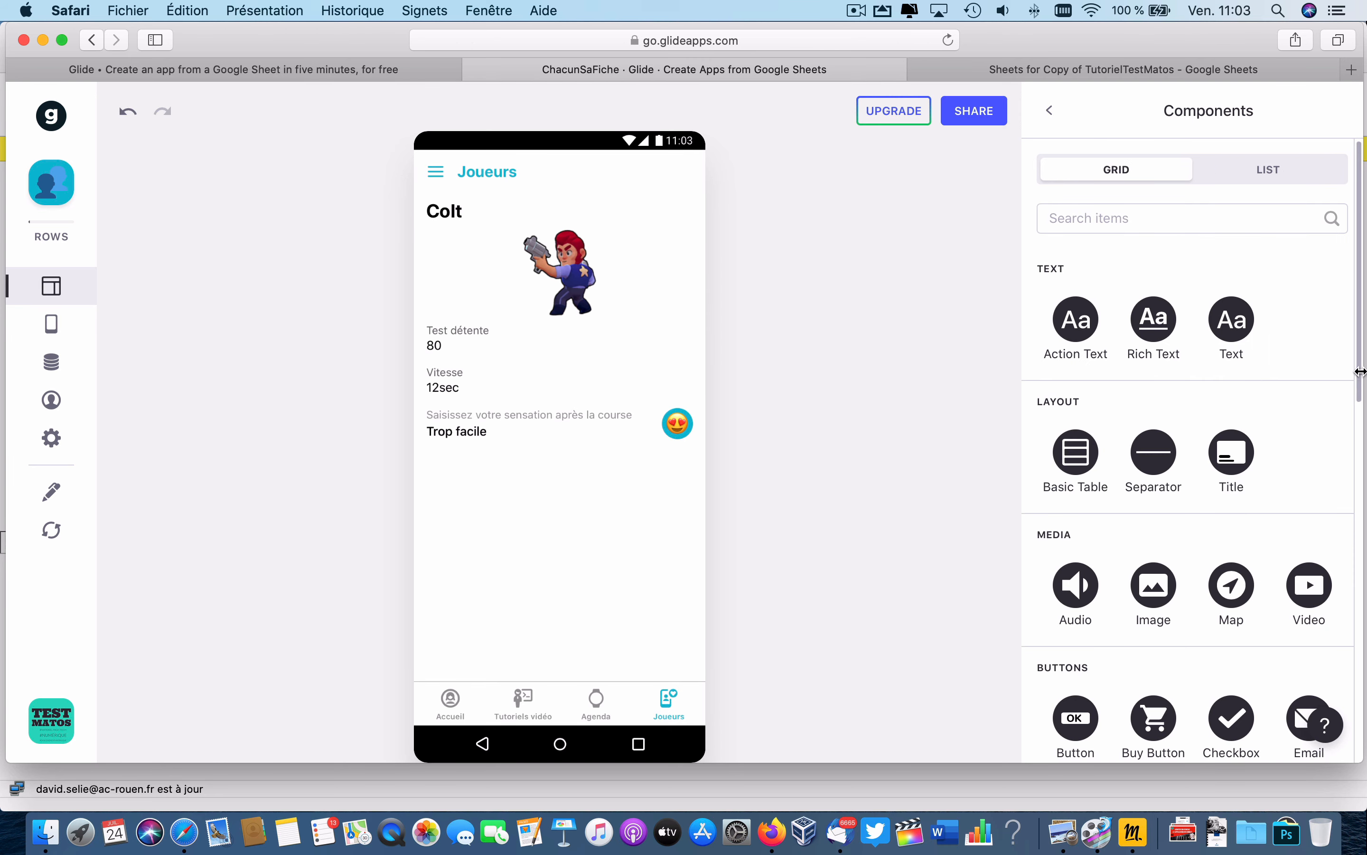
left_click_drag(1361, 370, 1335, 654)
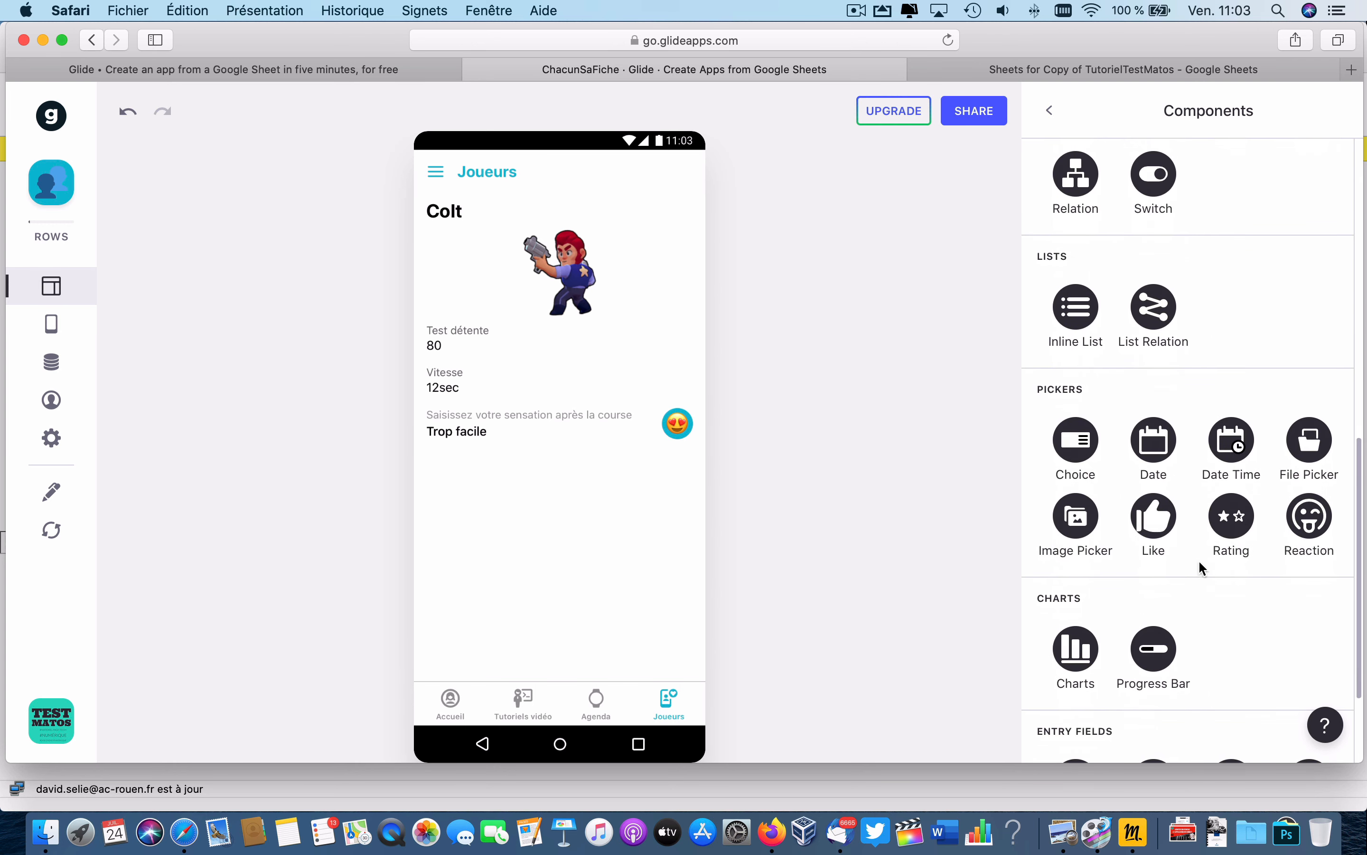
left_click(1236, 527)
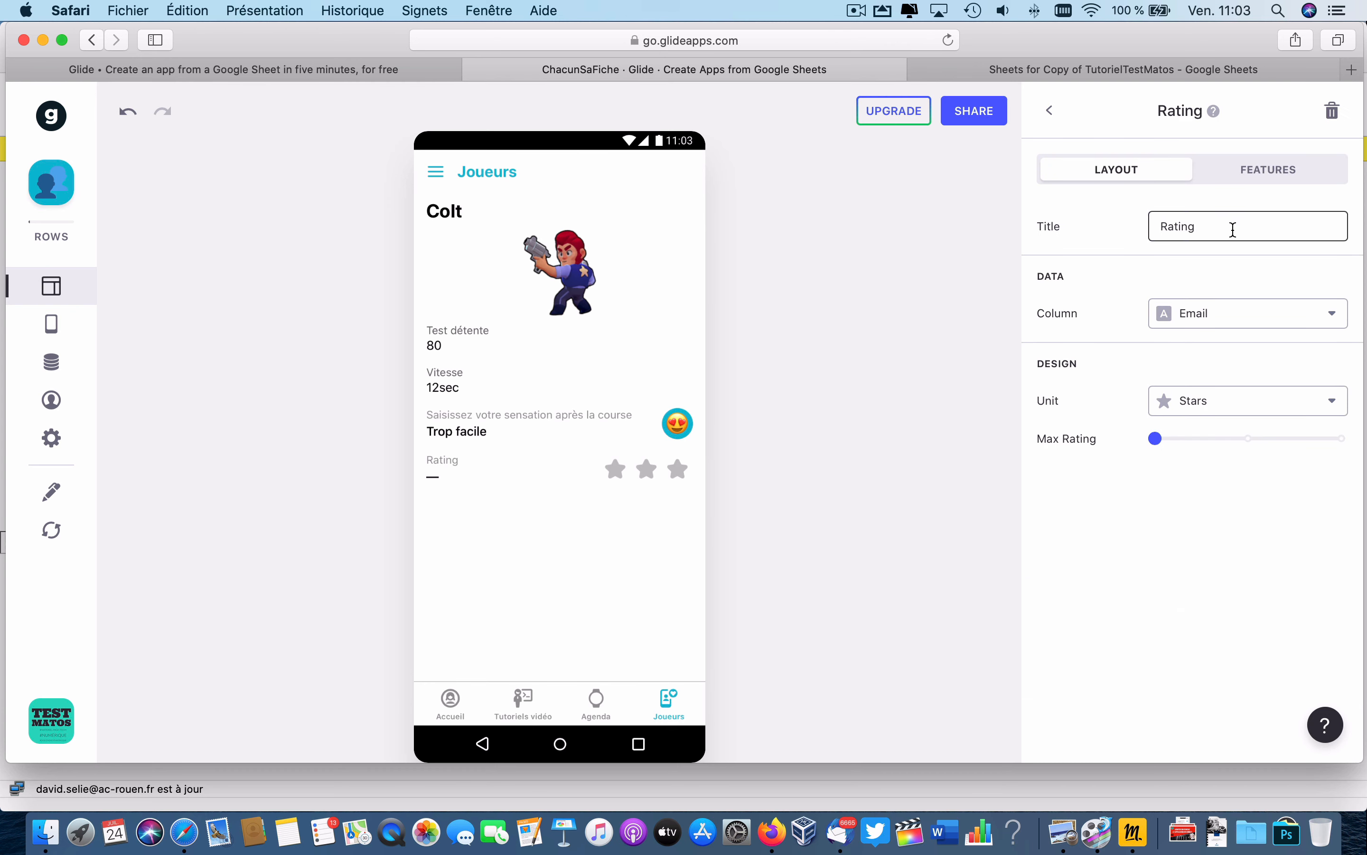
left_click(1242, 312)
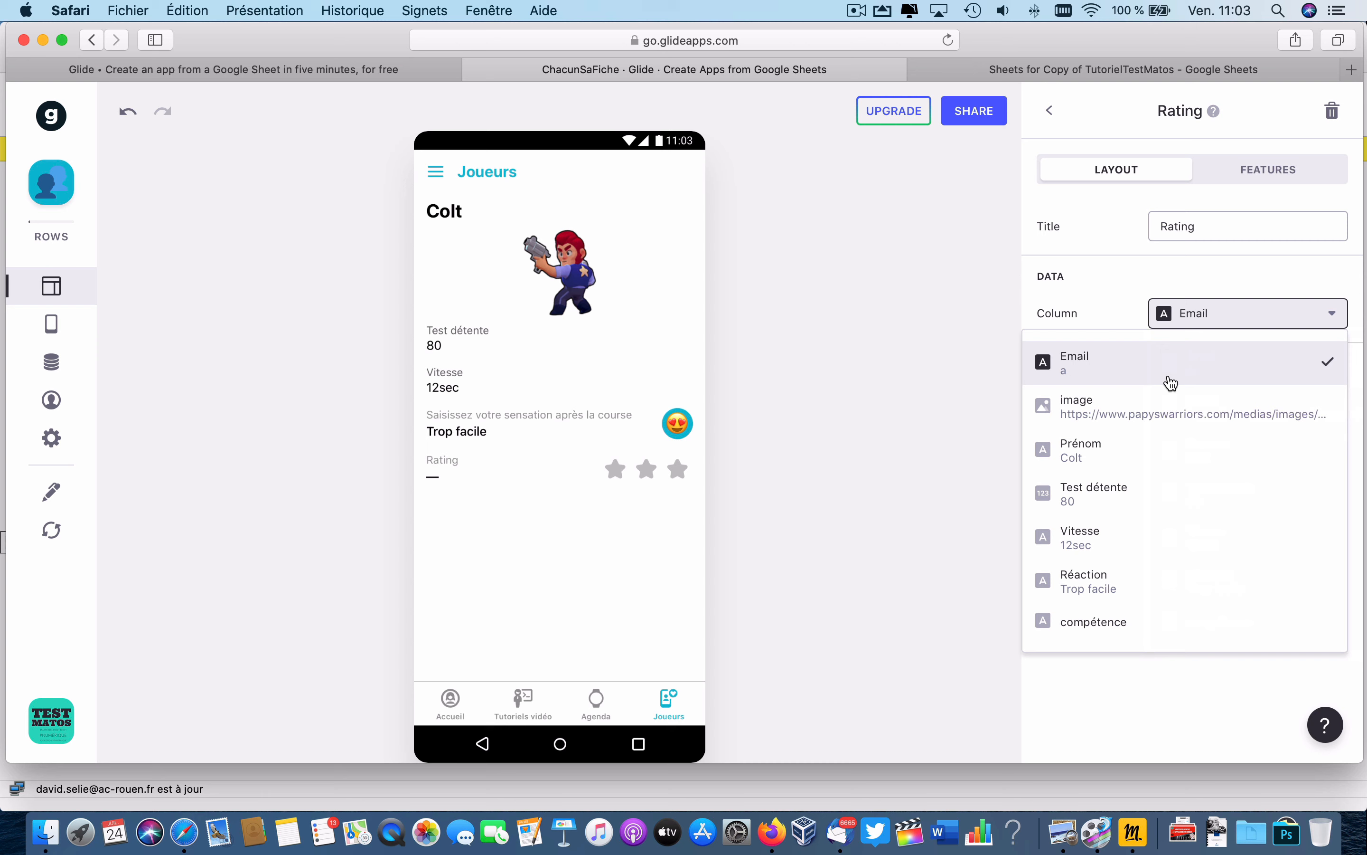
left_click(1136, 623)
Keep Stars as the rating unit, raise the maximum rating to 4, and title the component "Mon niveau".
left_click(1236, 400)
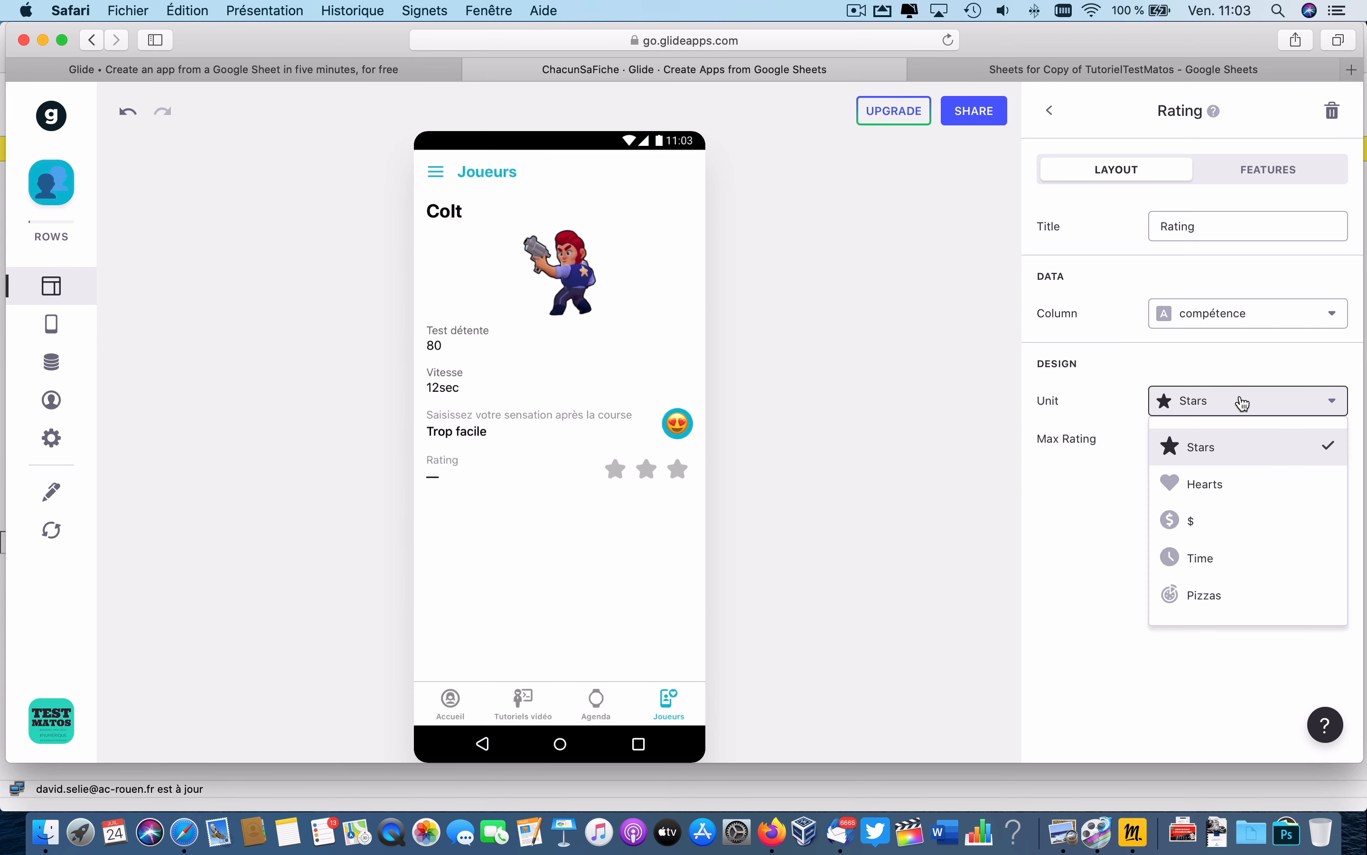
left_click(1233, 452)
left_click(1224, 439)
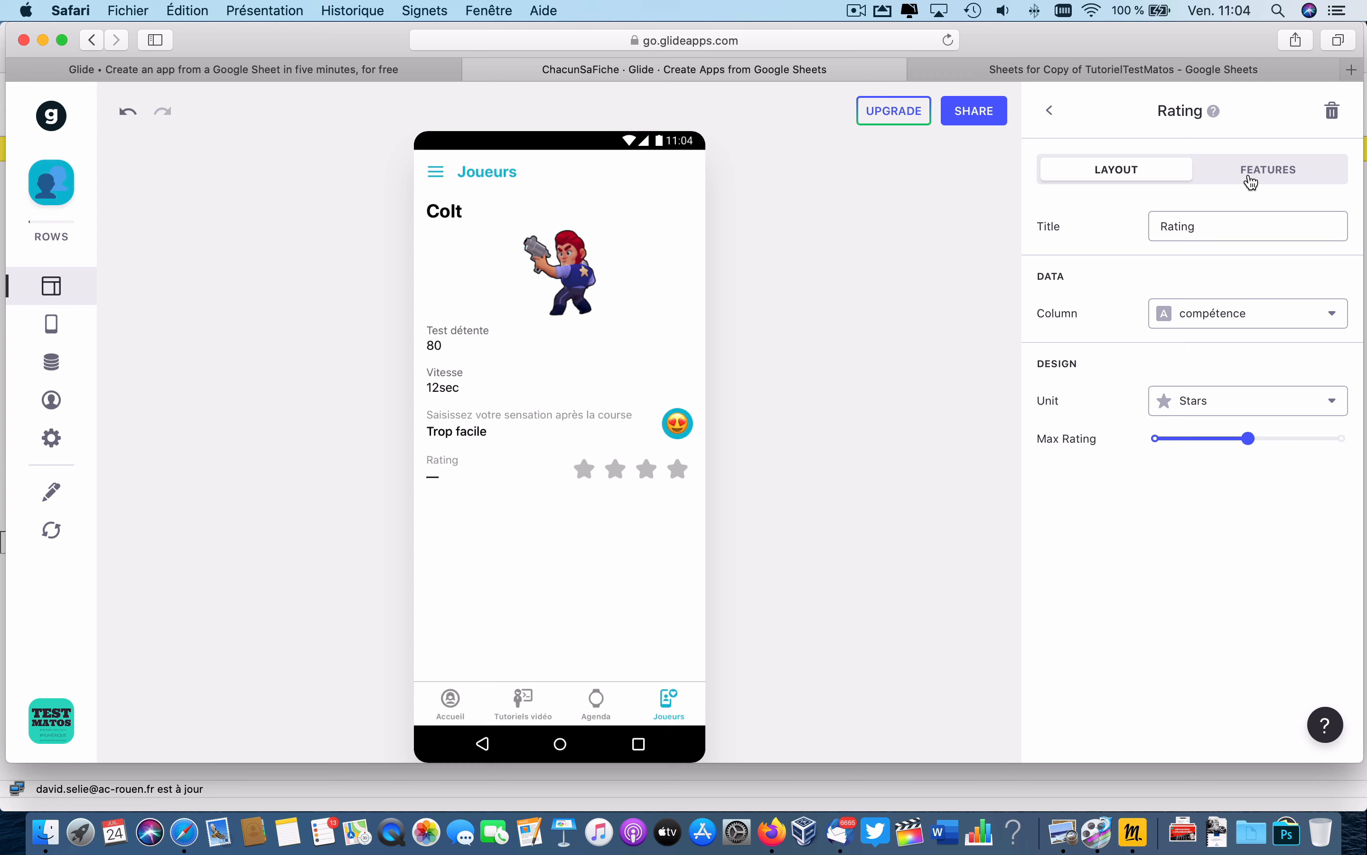
left_click_drag(1224, 225, 1089, 226)
type("Mon niveau")
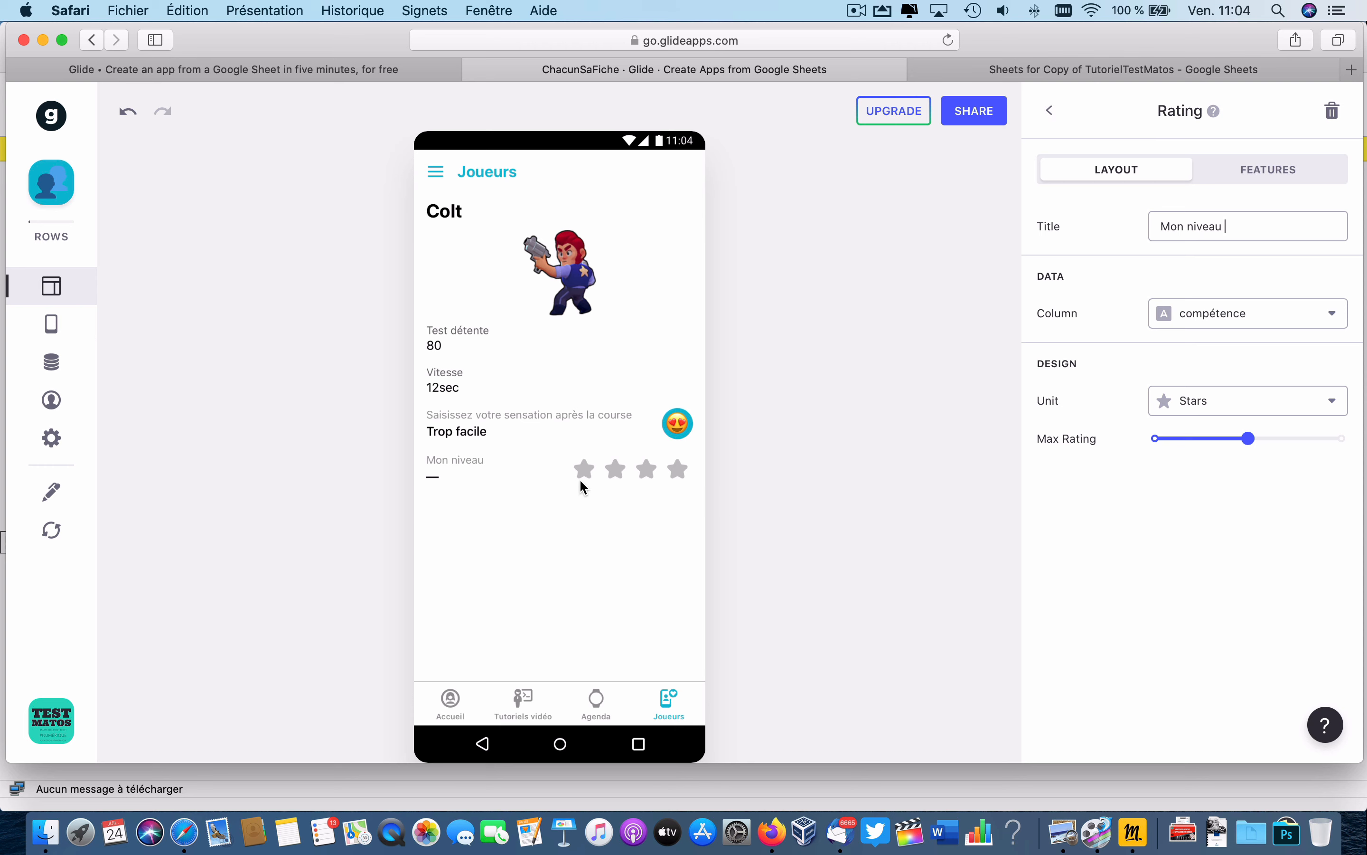
left_click(615, 480)
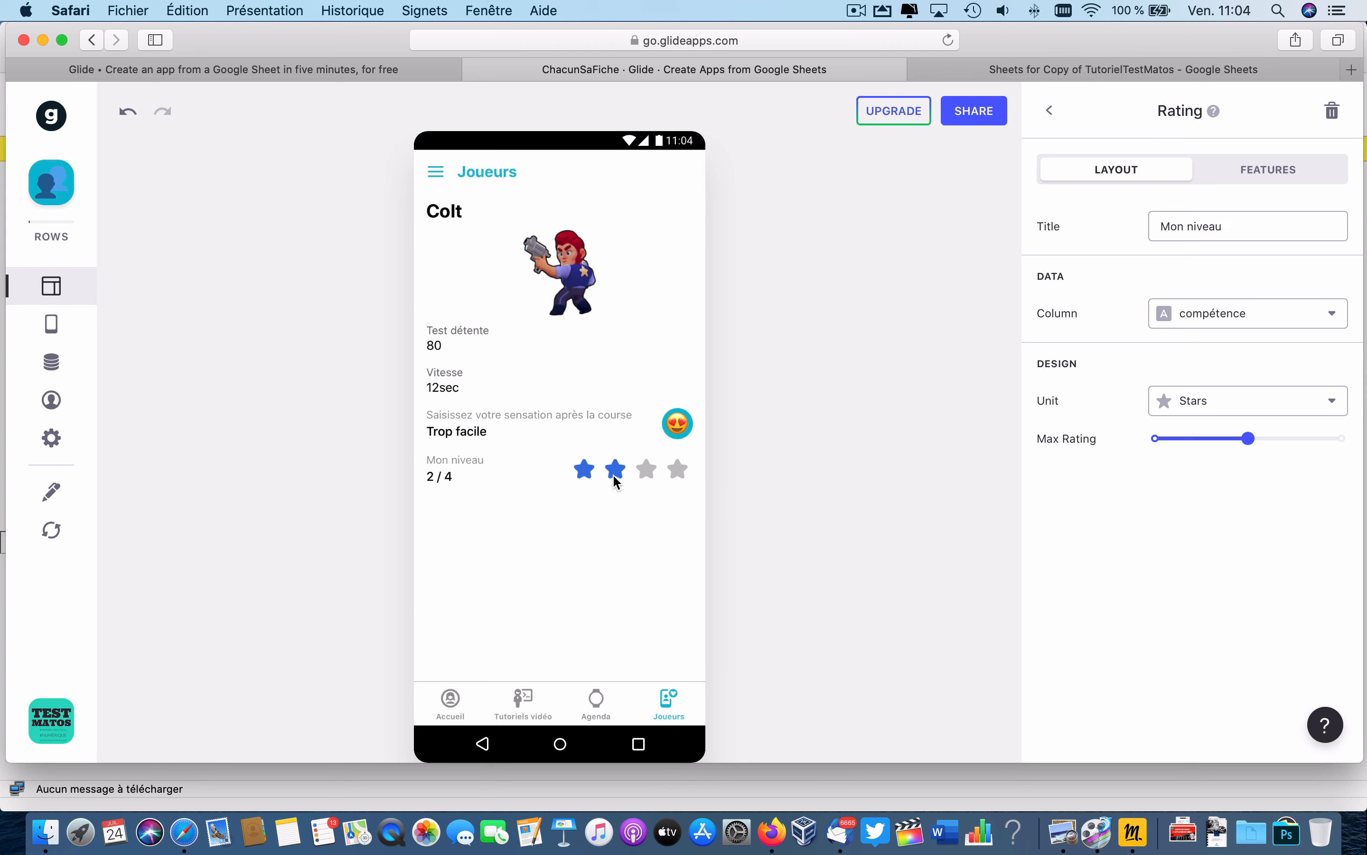
left_click(645, 478)
left_click(680, 476)
Check in the Google Sheet that Colt's rating was stored in the compétence column, and return to Glide.
left_click(1027, 66)
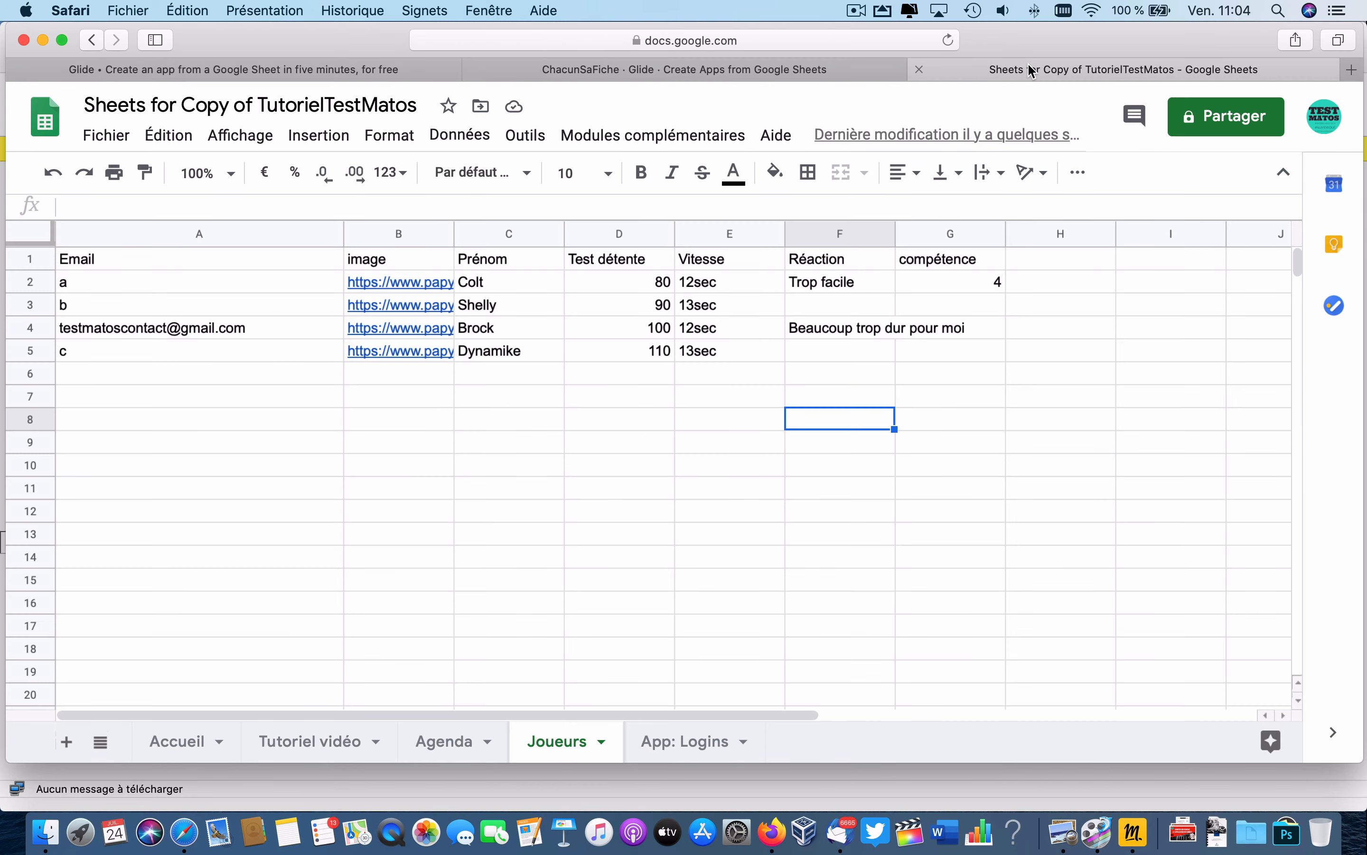
left_click(995, 282)
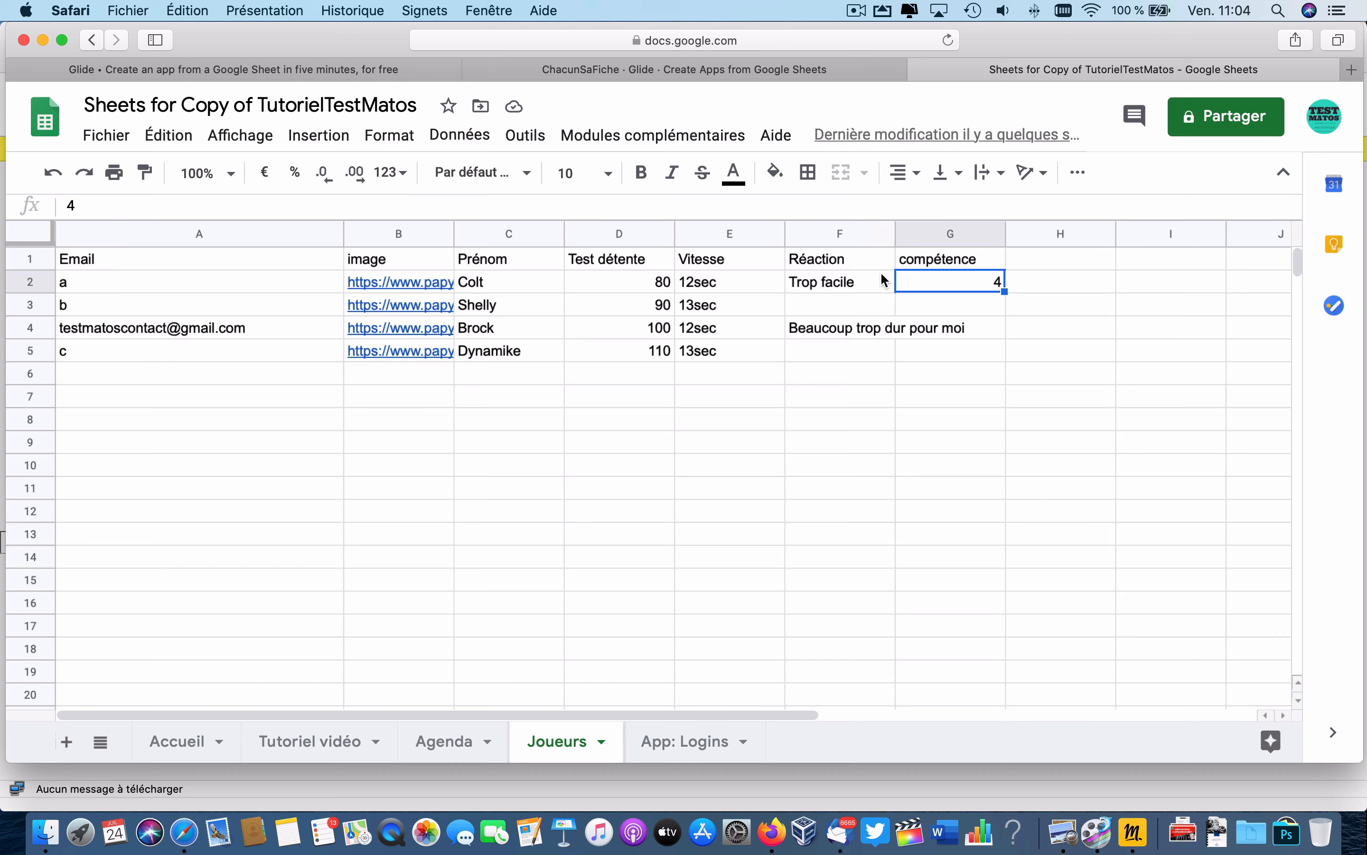
left_click(823, 70)
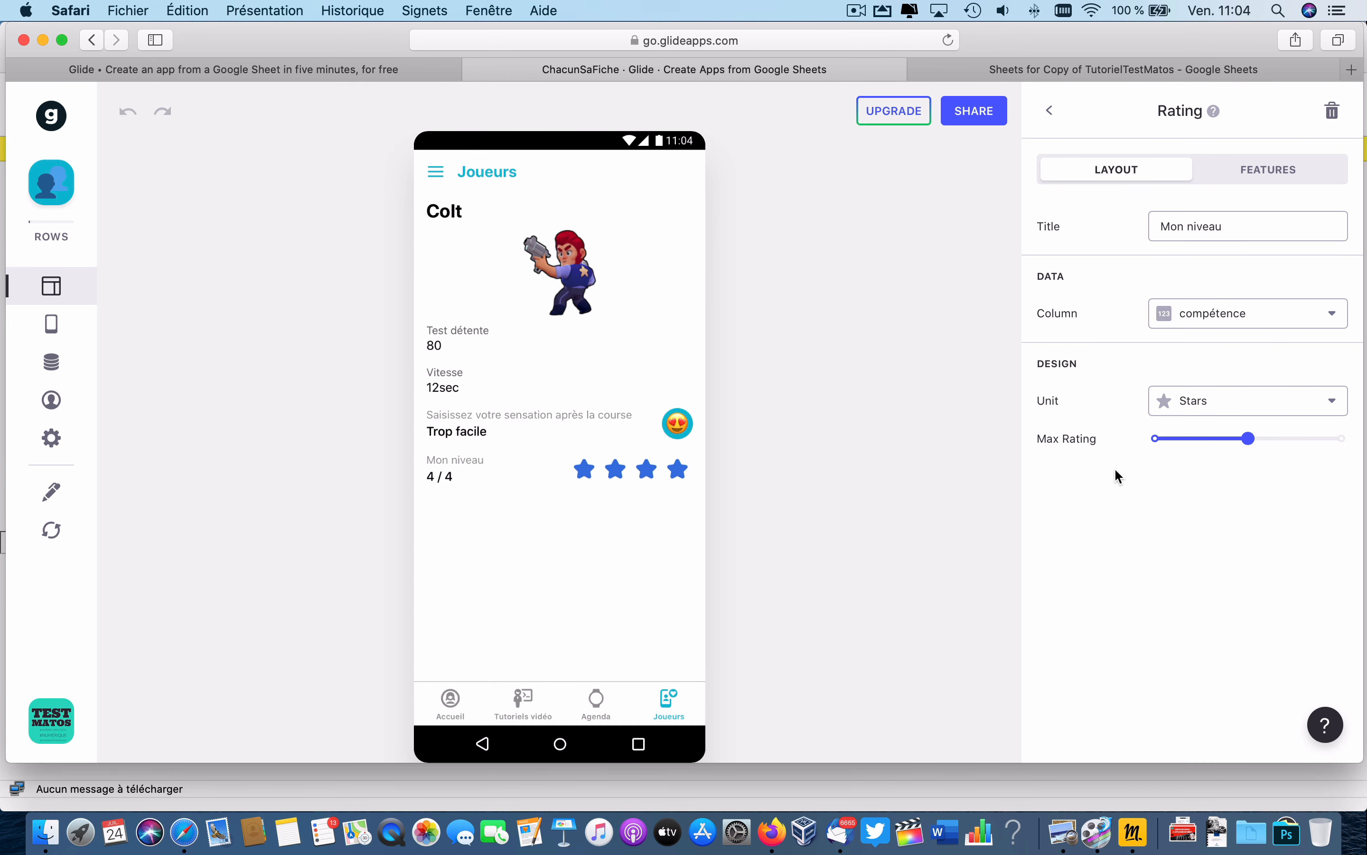
Try out a visibility condition for the Rating component based on Prénom with the "is" operator, and remove it again.
left_click(1250, 178)
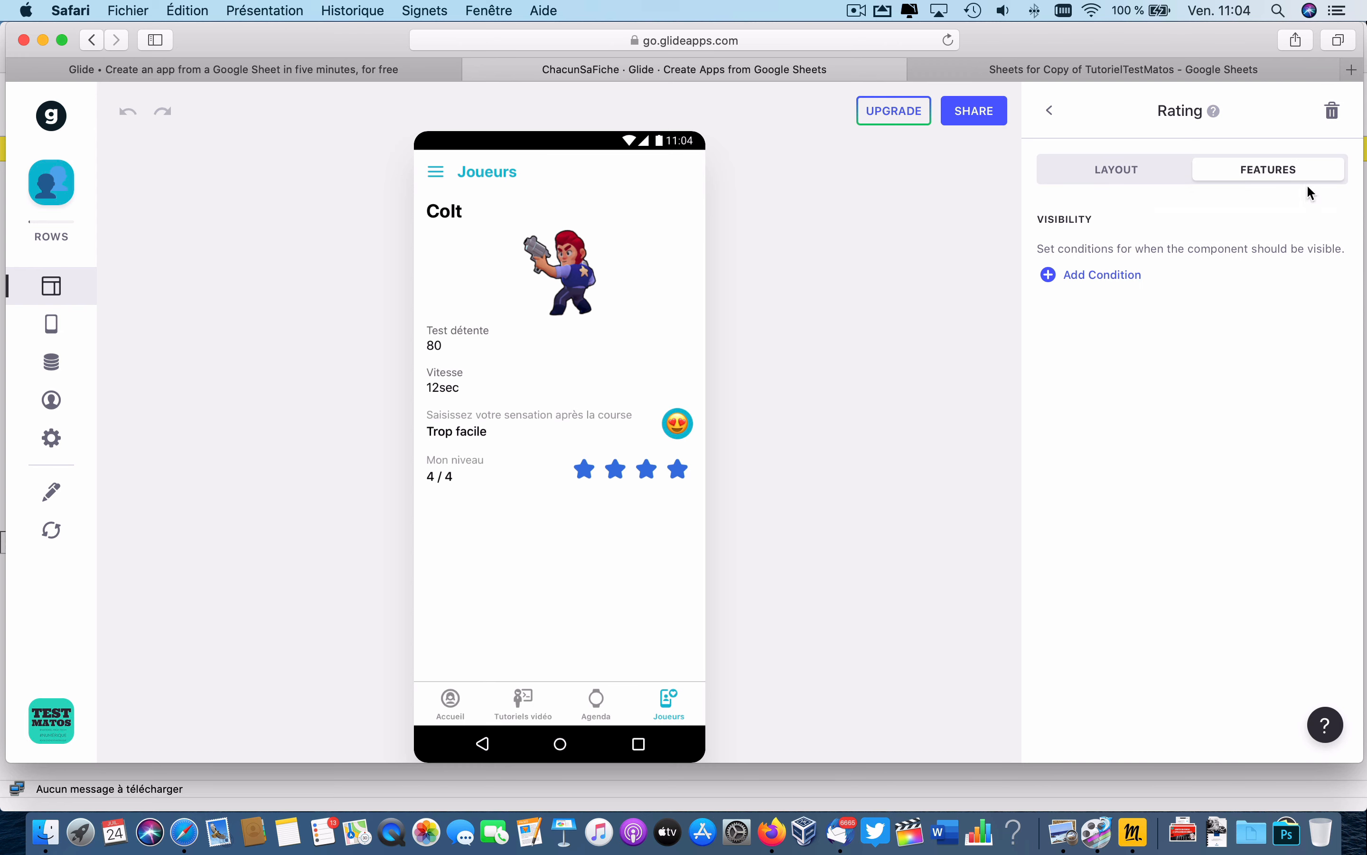
left_click(1121, 275)
left_click(1153, 278)
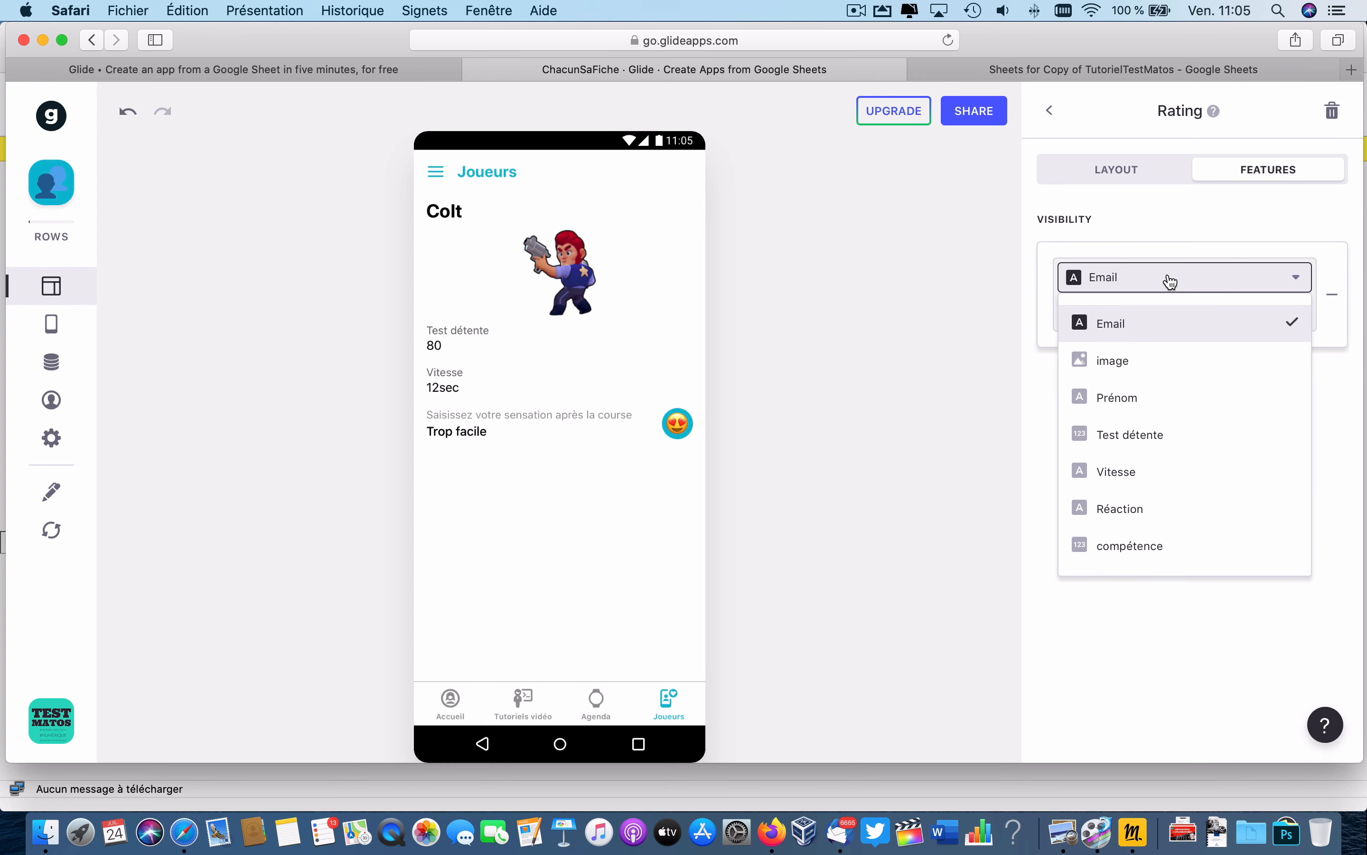
left_click(1127, 398)
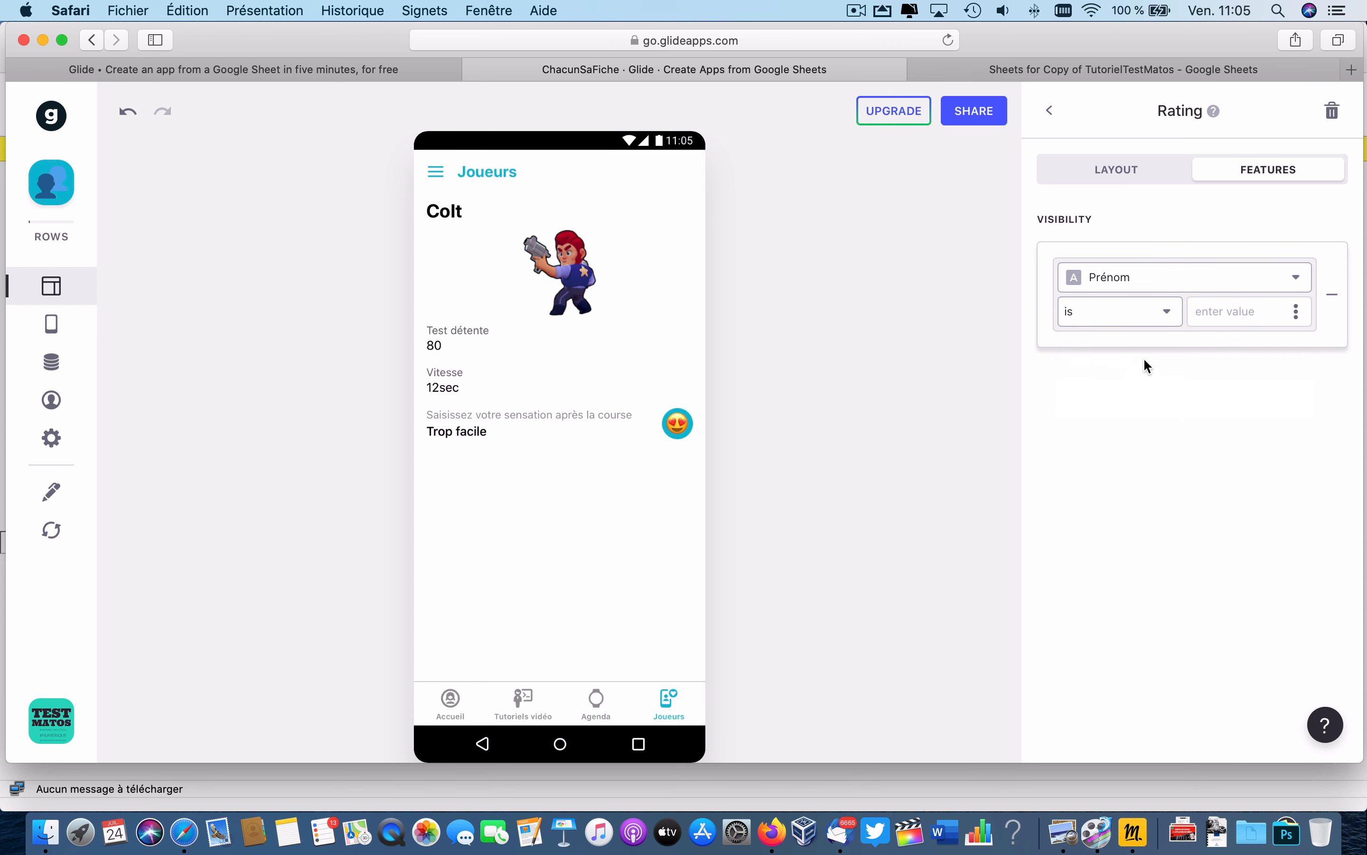
left_click(1167, 312)
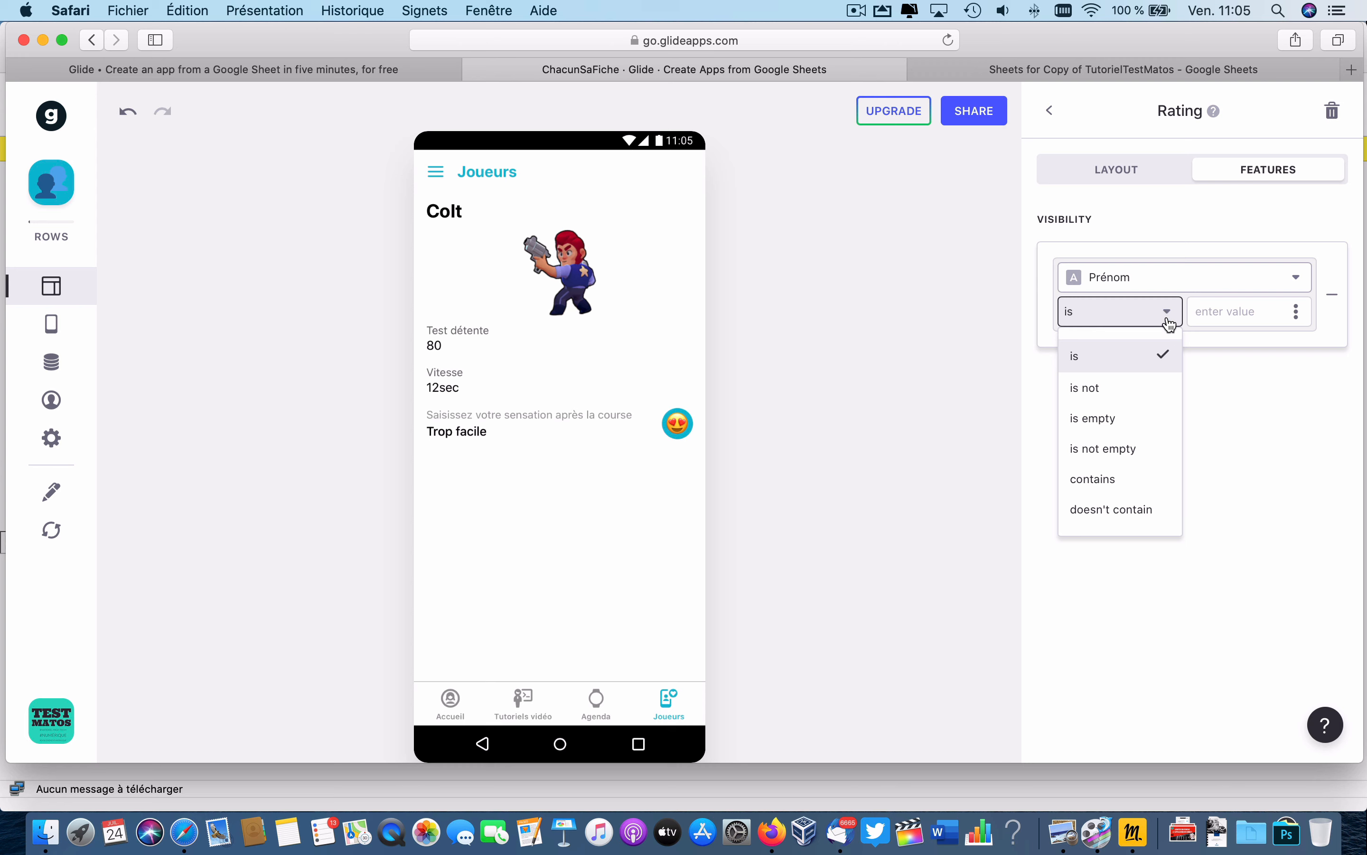
left_click(1240, 312)
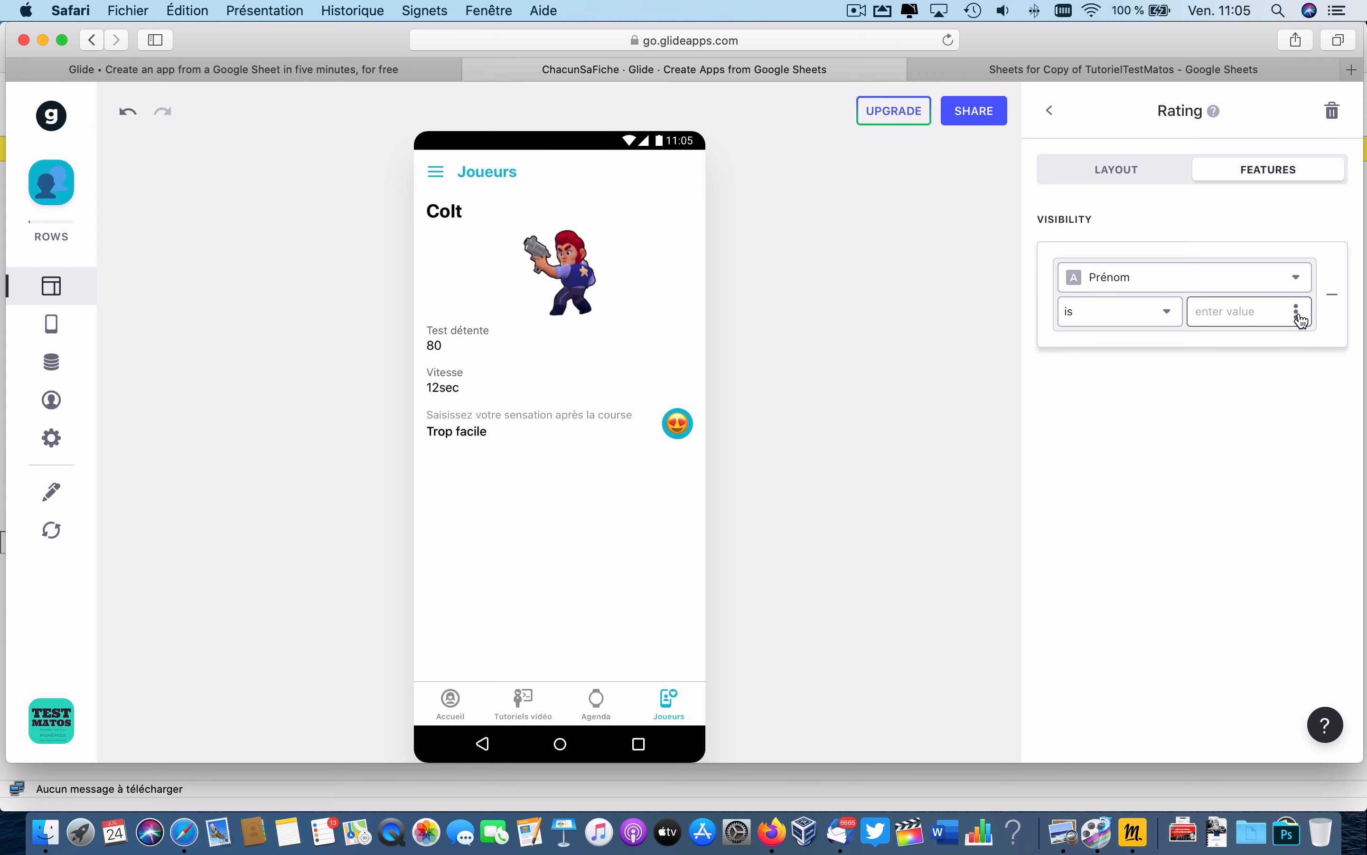
left_click(1296, 314)
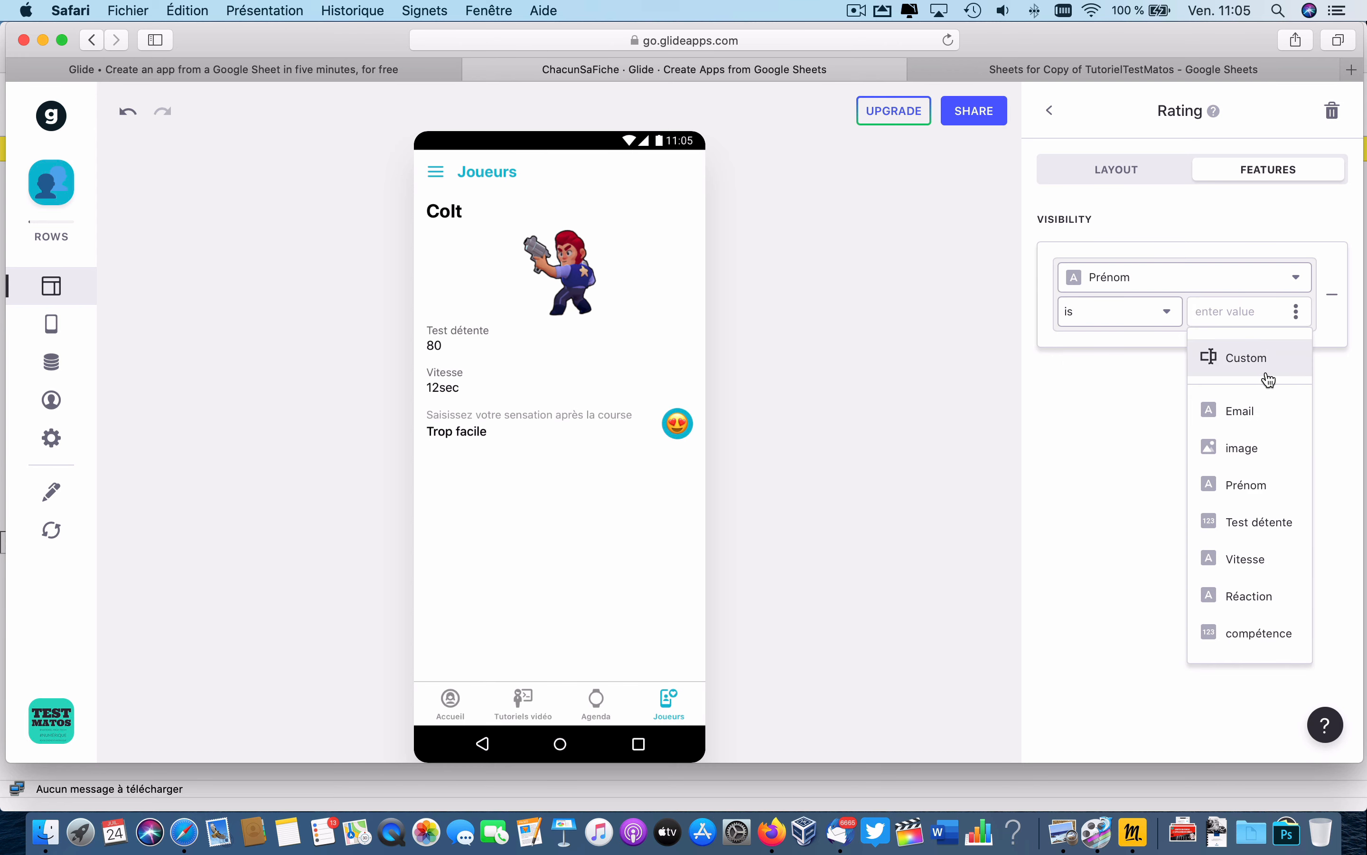
left_click(1137, 395)
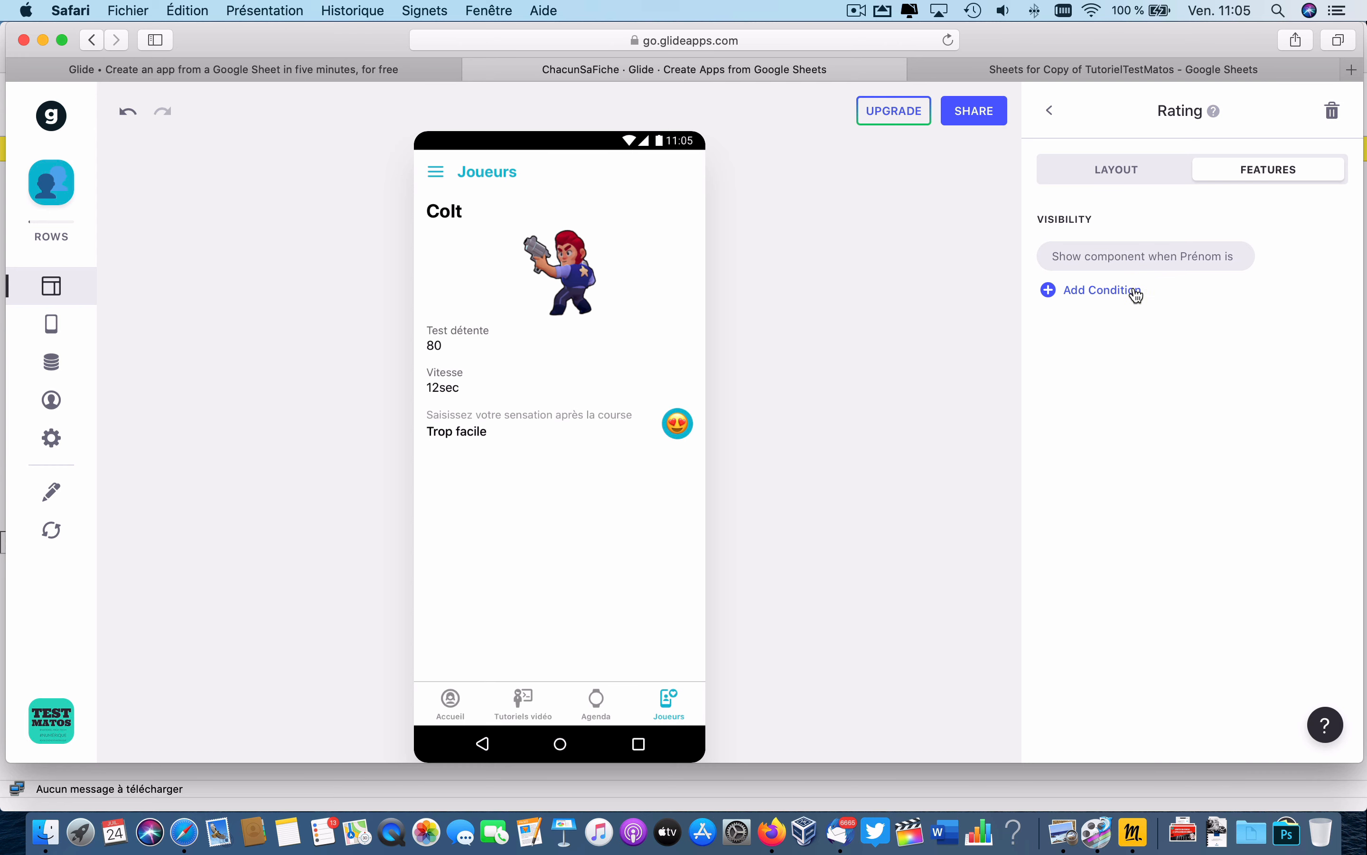
left_click(1230, 263)
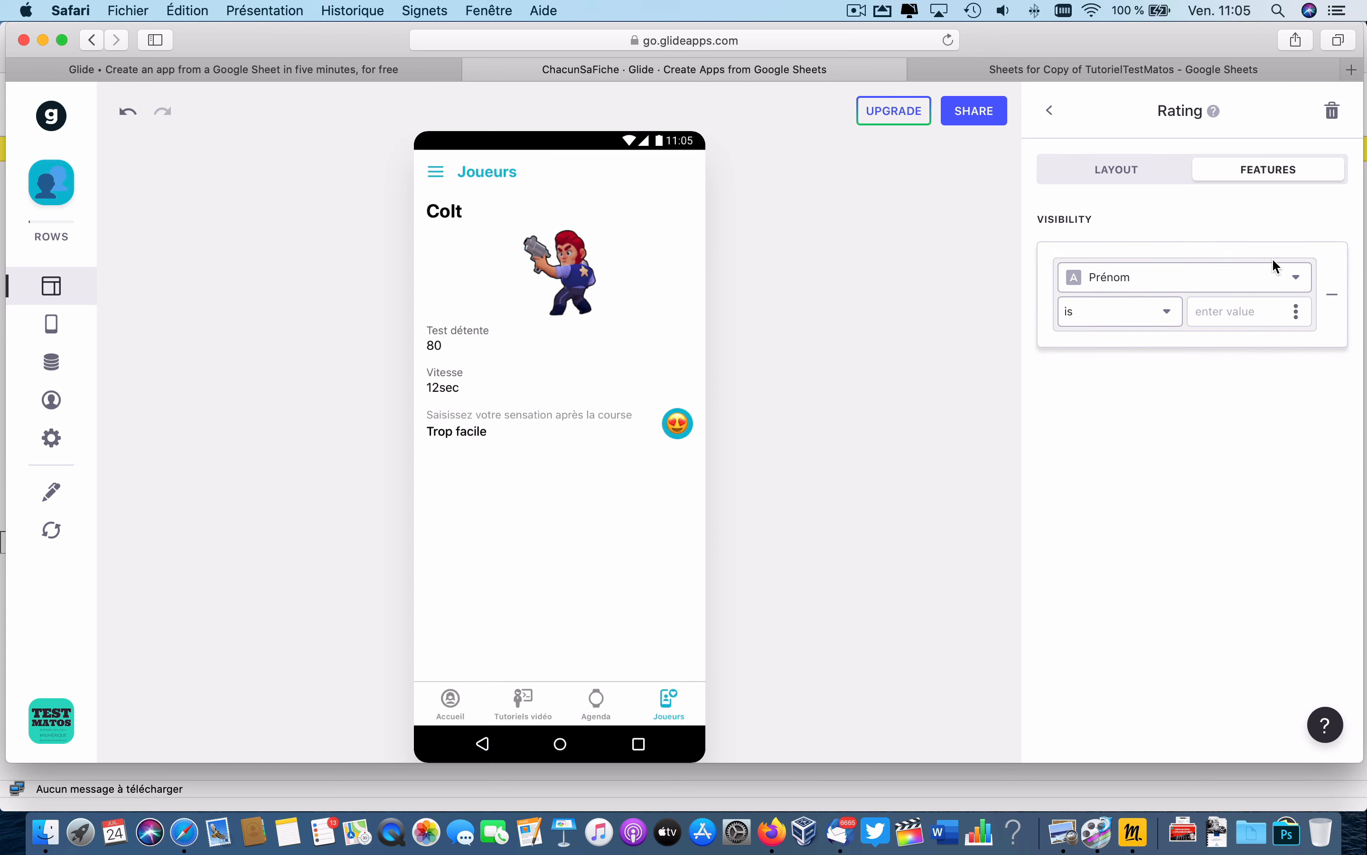
left_click(1331, 295)
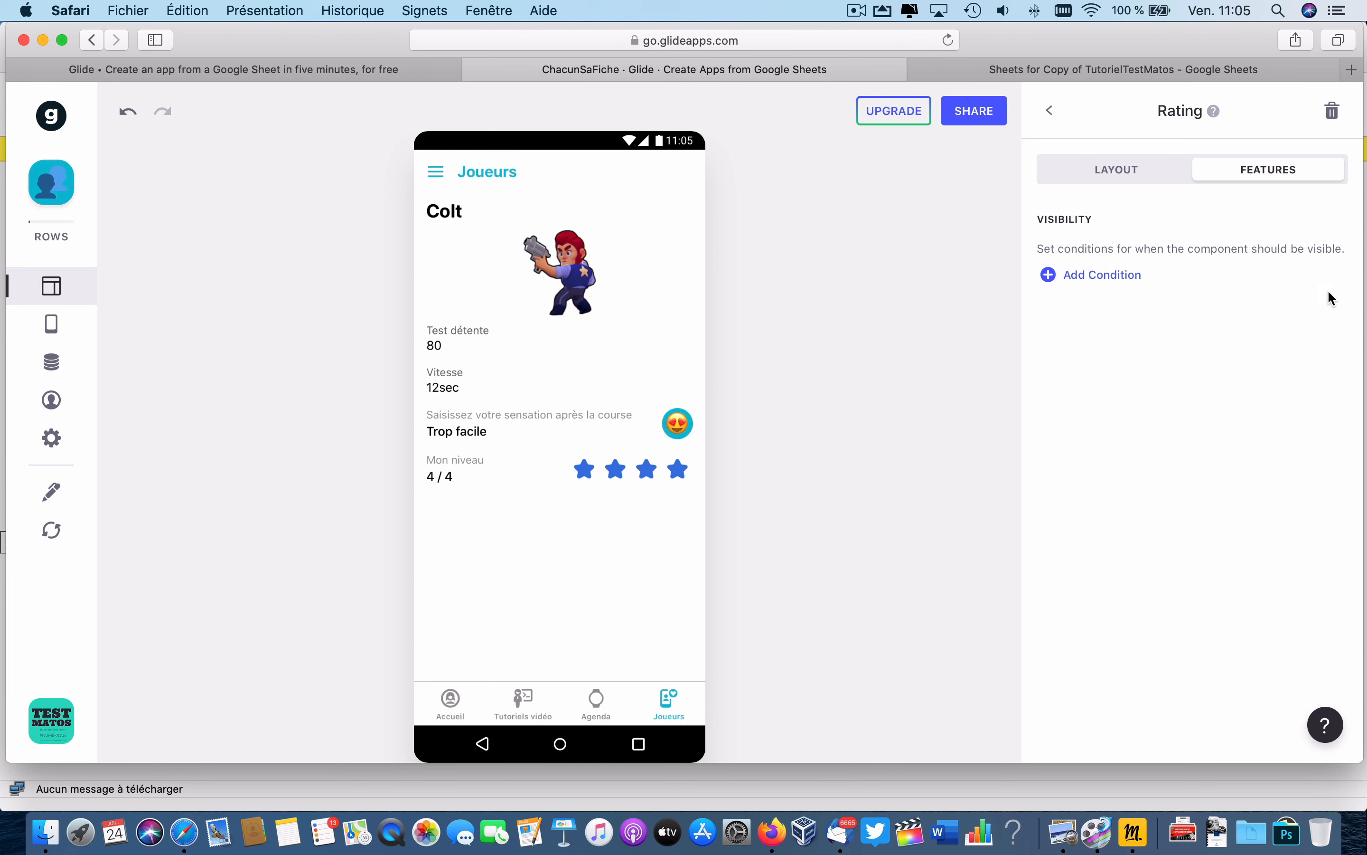
Rate Colt one star for Mon niveau and switch the app preview to user "c".
left_click(586, 469)
left_click(74, 452)
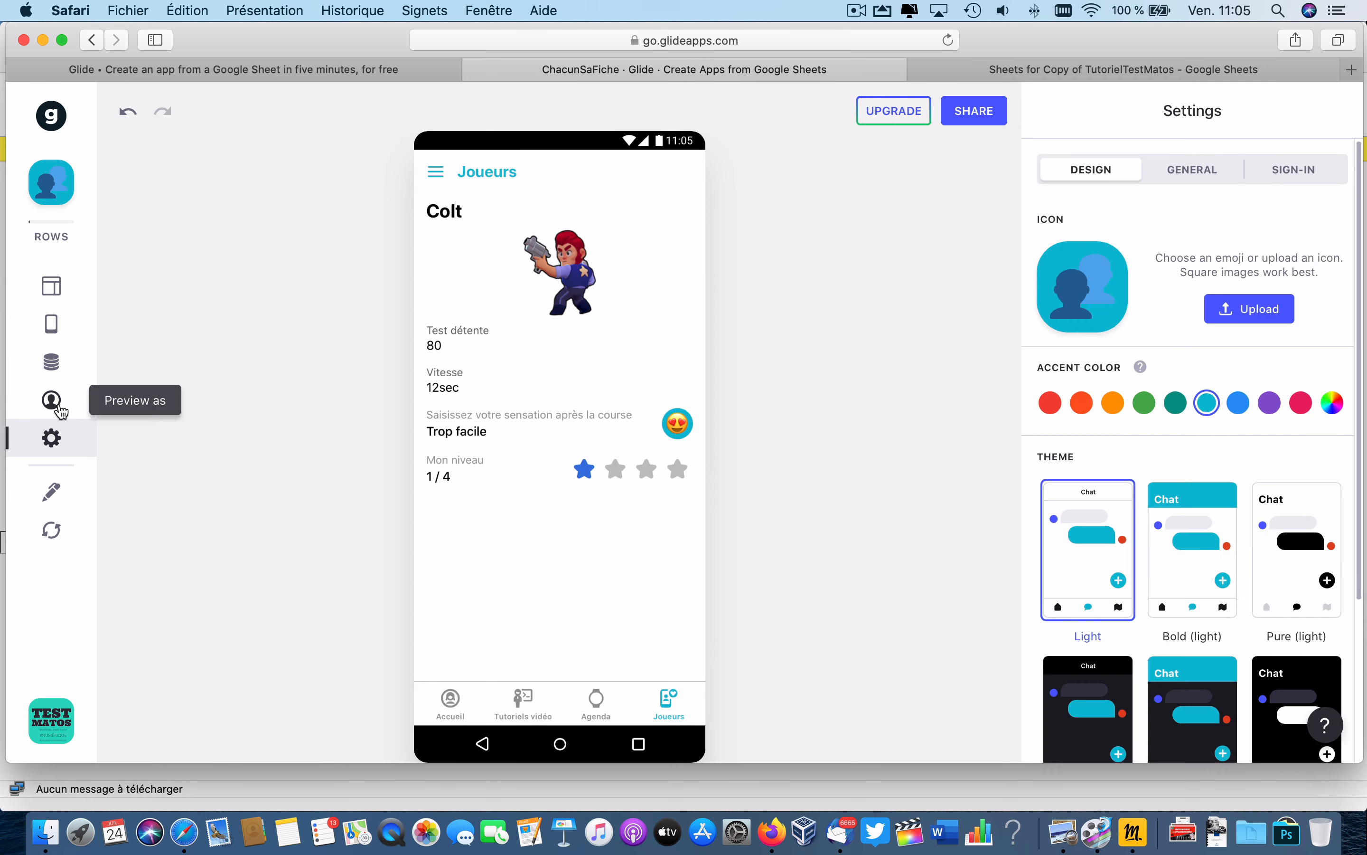
left_click(51, 400)
key("BackSpace")
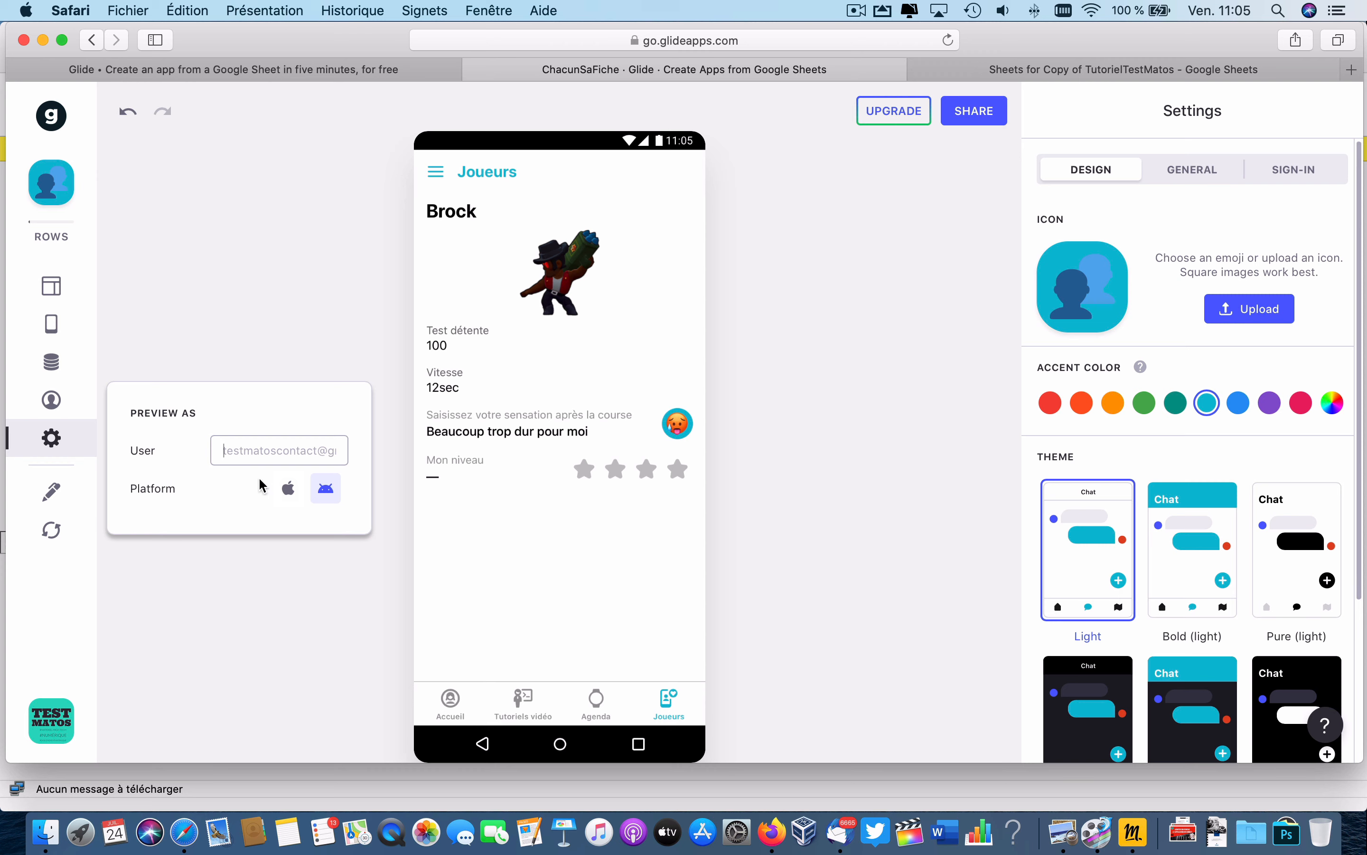
type("c")
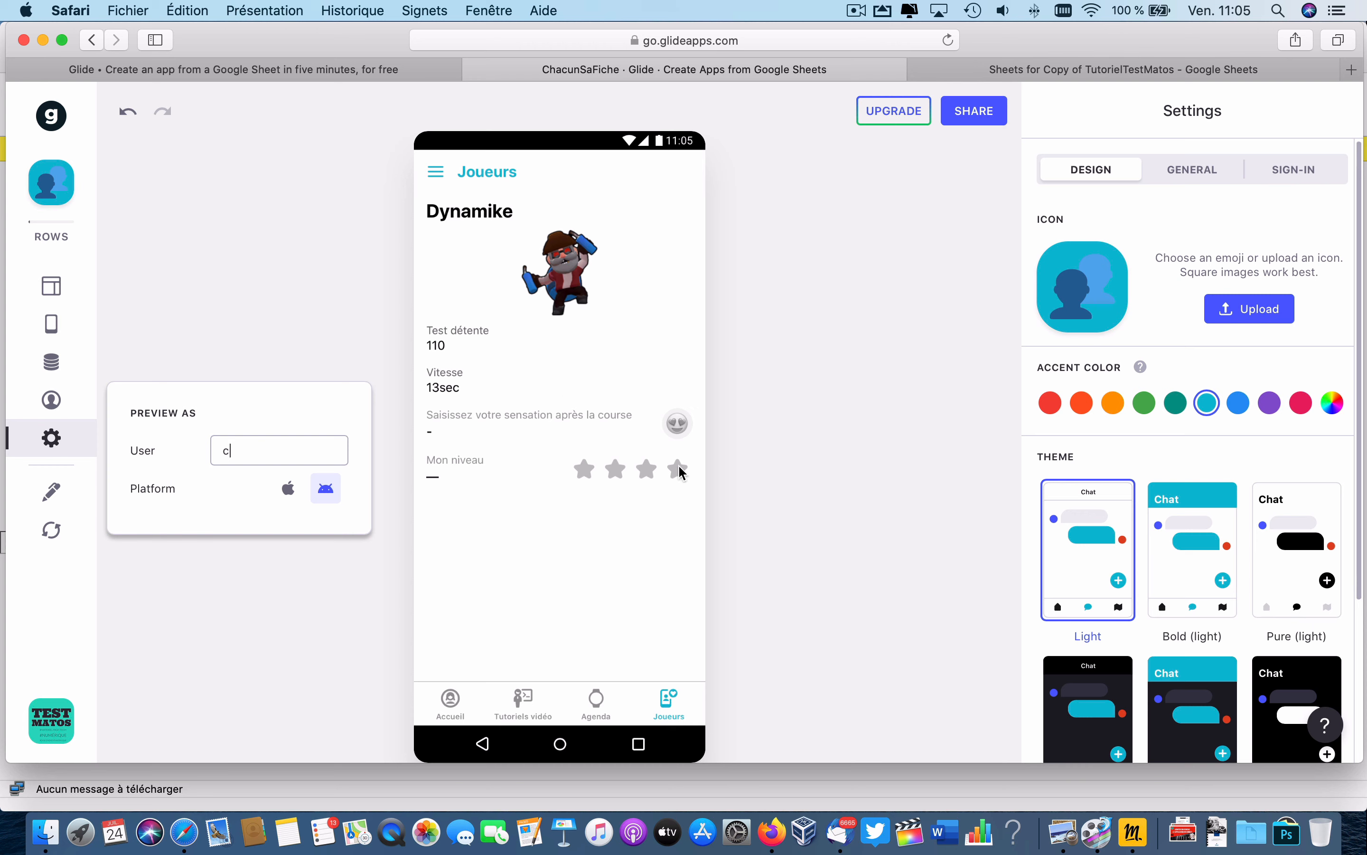
left_click(823, 336)
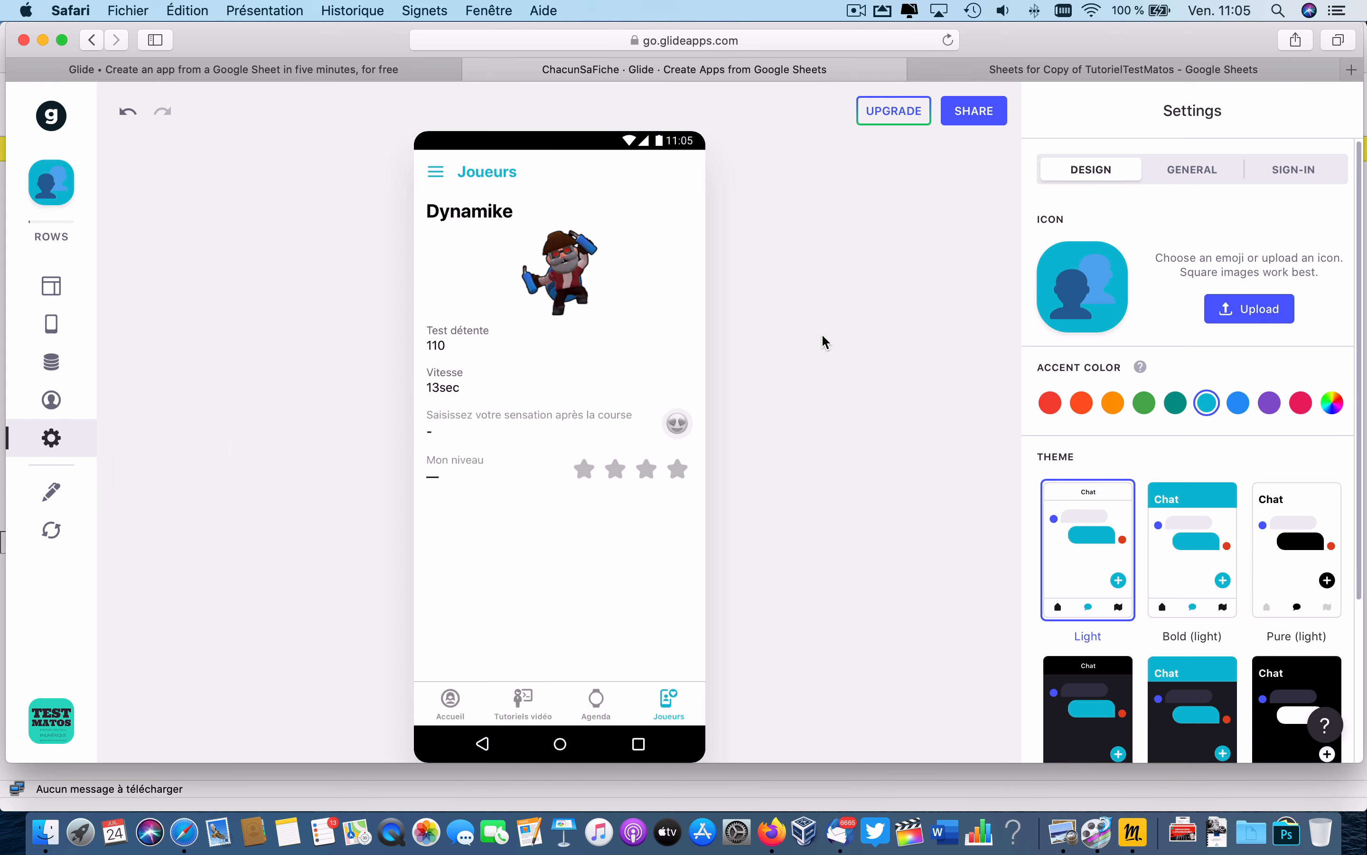